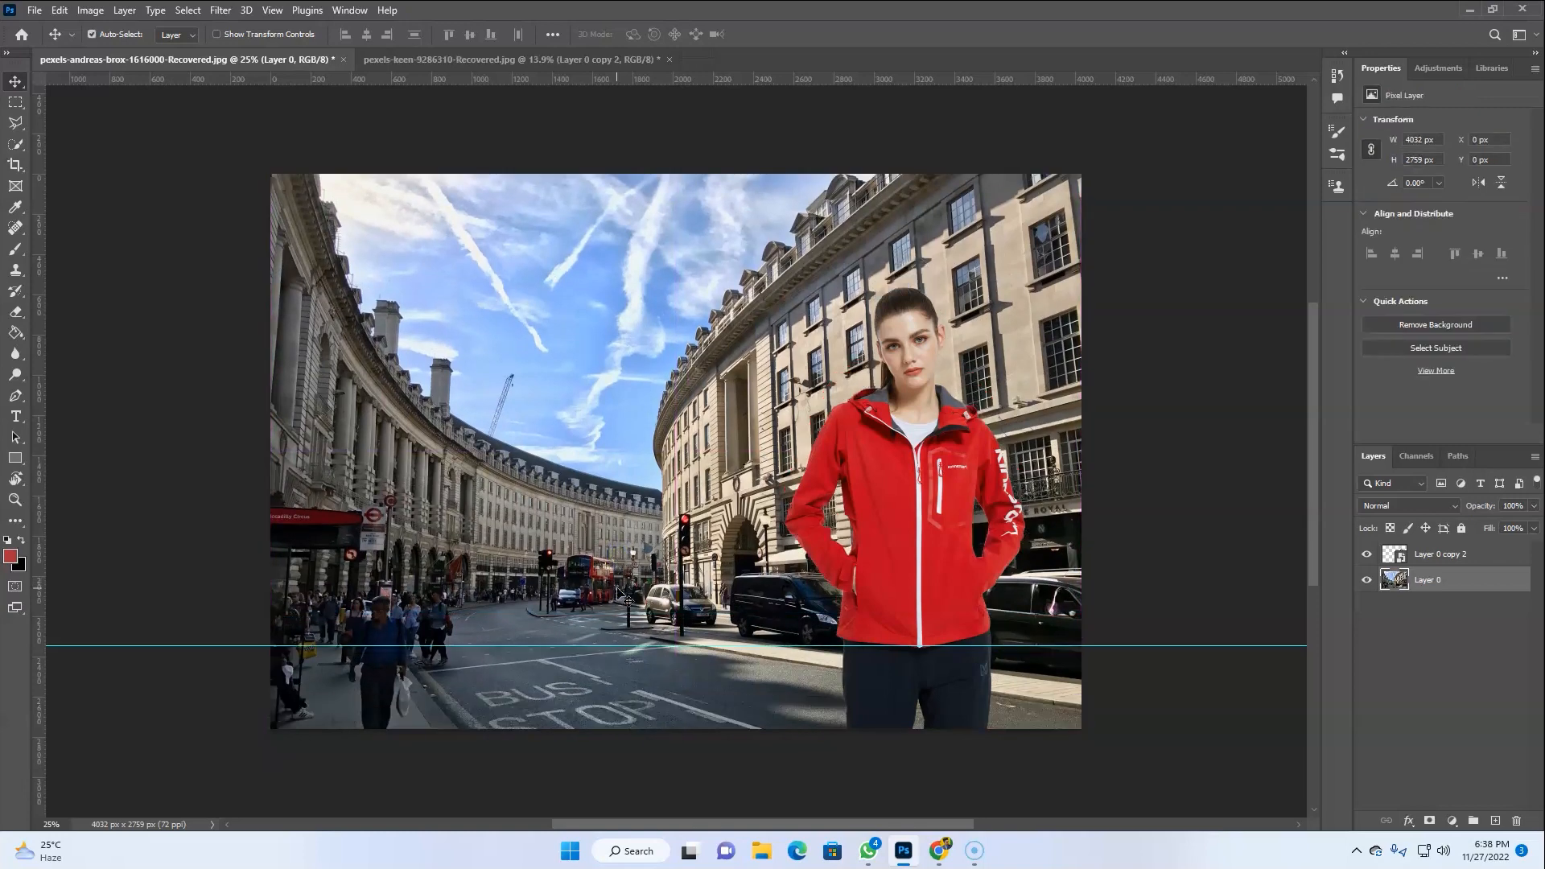
# Remove the horizontal guide and add a Curves adjustment layer above the model layer
pyautogui.moveTo(644, 646); pyautogui.dragTo(606, 76)
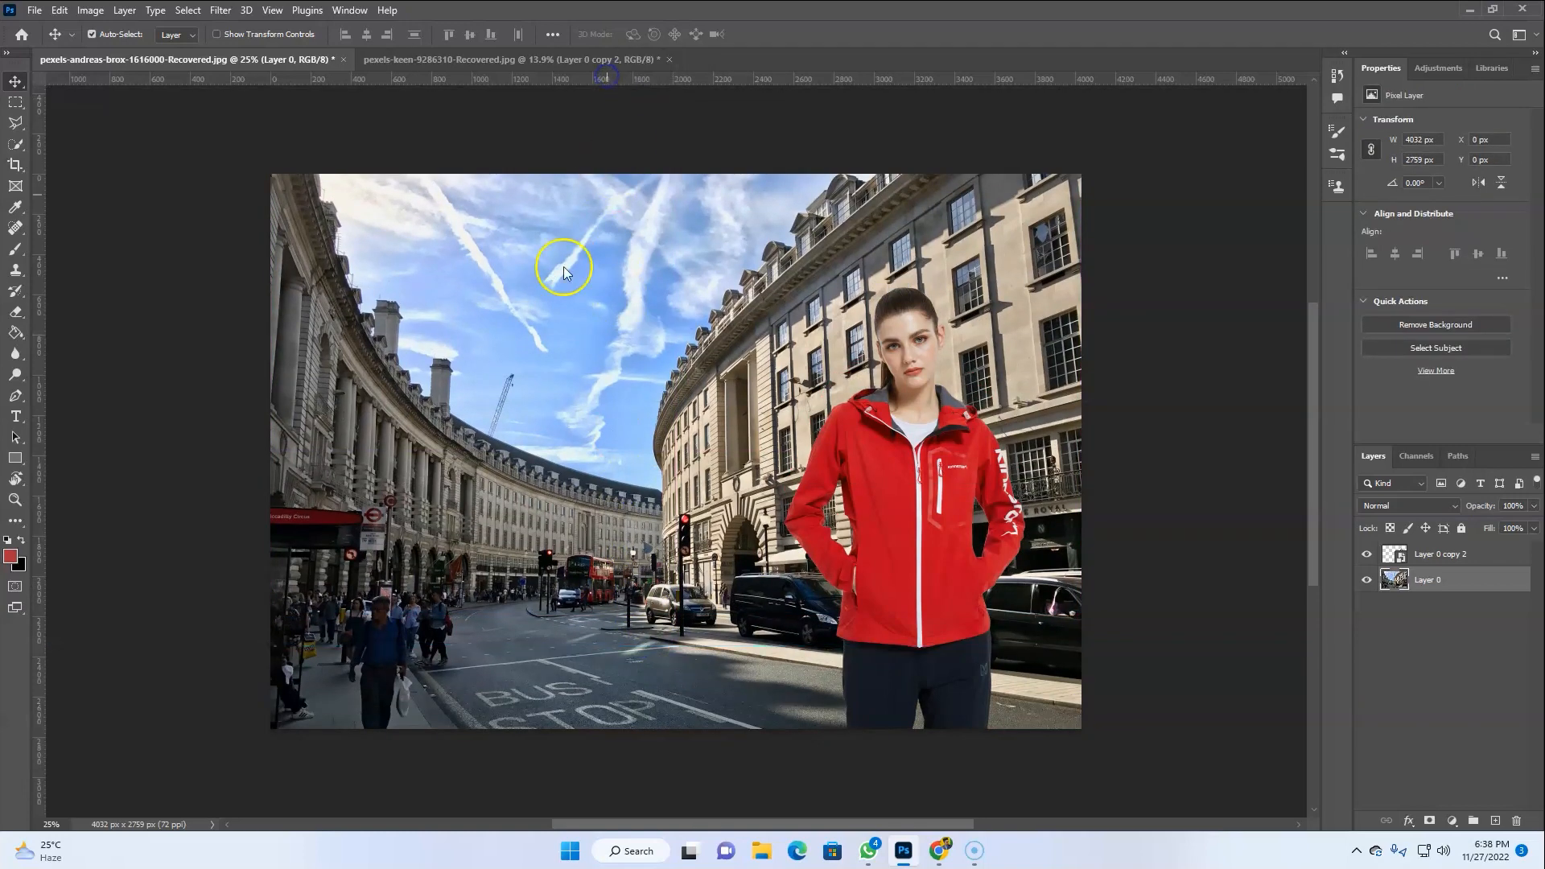
pyautogui.click(829, 513)
pyautogui.click(1451, 820)
pyautogui.click(1453, 617)
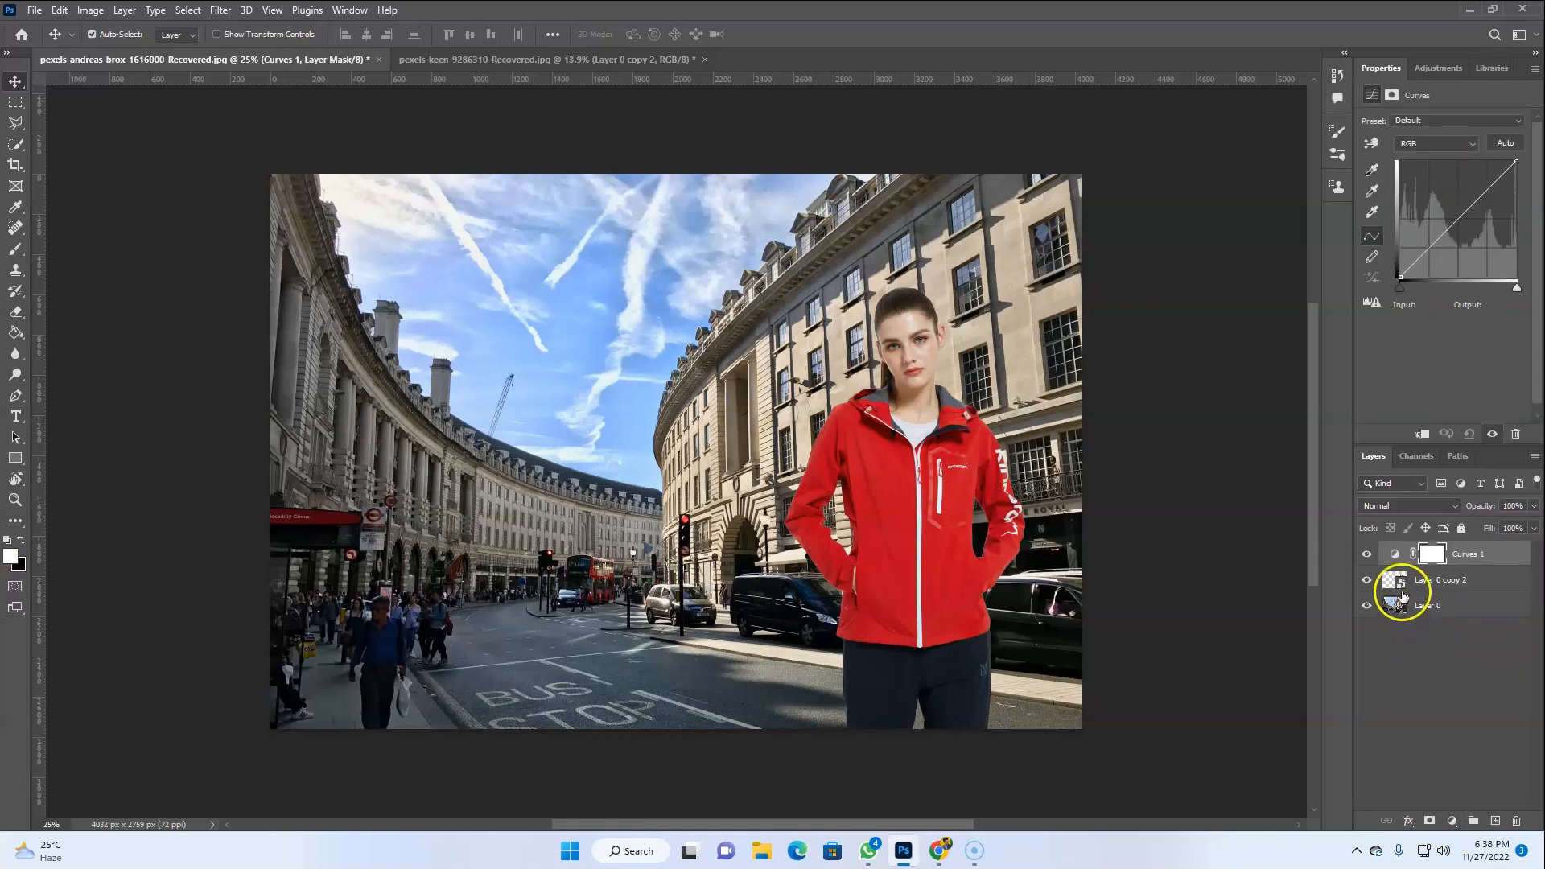
# Clip the Curves adjustment to the model layer and undo a trial curve adjustment
pyautogui.moveTo(1408, 251)
pyautogui.mouseDown()
pyautogui.moveTo(1430, 240)
pyautogui.moveTo(1416, 227)
pyautogui.moveTo(1435, 246)
pyautogui.mouseUp()
pyautogui.click(1422, 433)
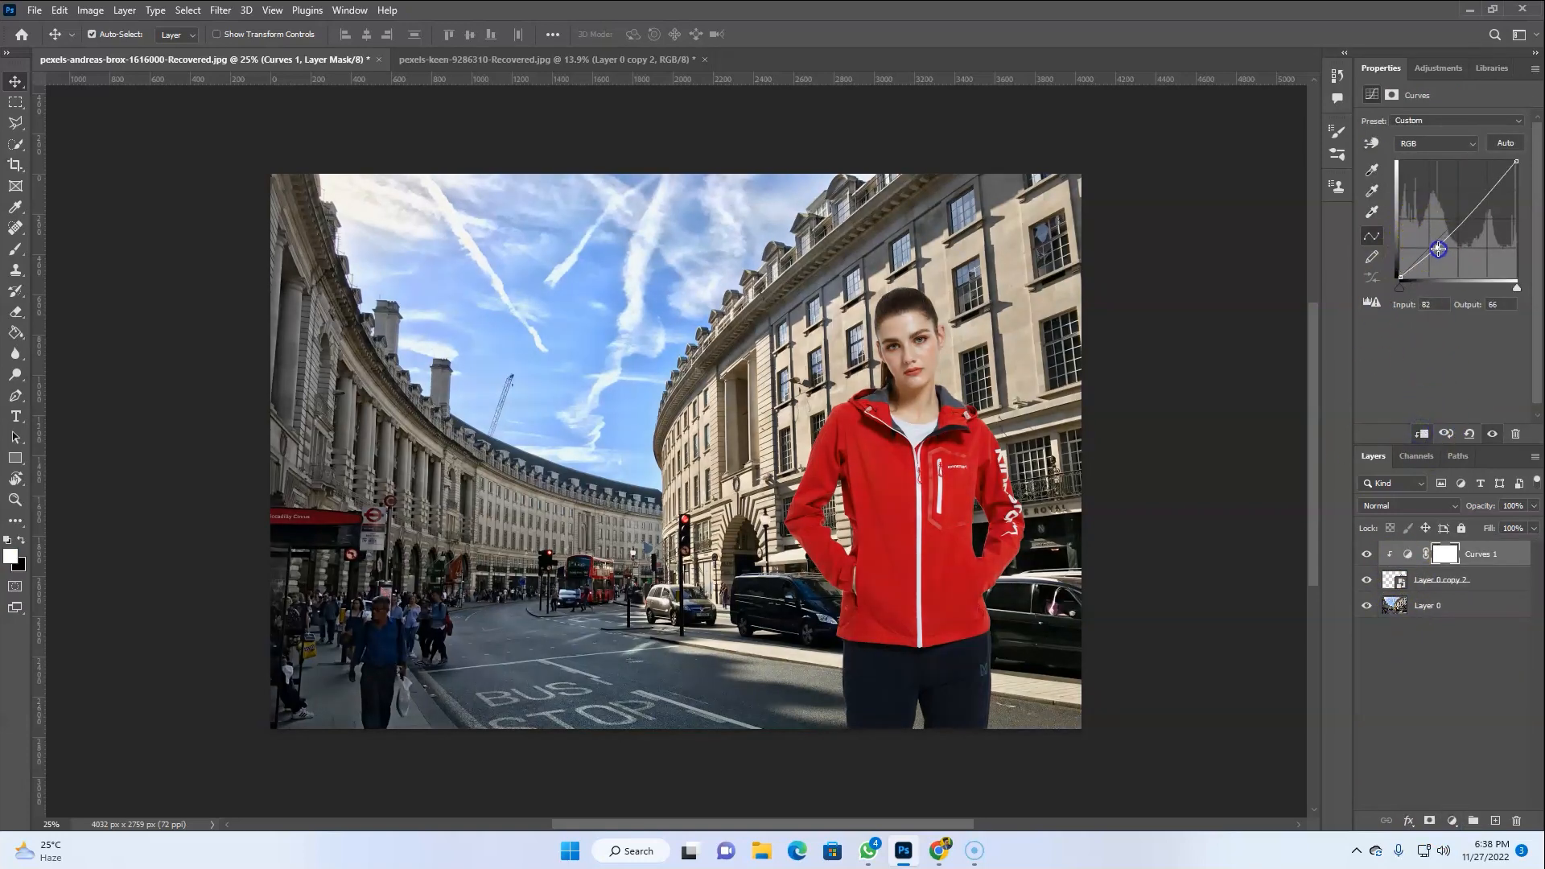
pyautogui.hotkey('ctrl', 'z')
pyautogui.hotkey('ctrl', 'z')
pyautogui.moveTo(1428, 241); pyautogui.dragTo(1426, 289)
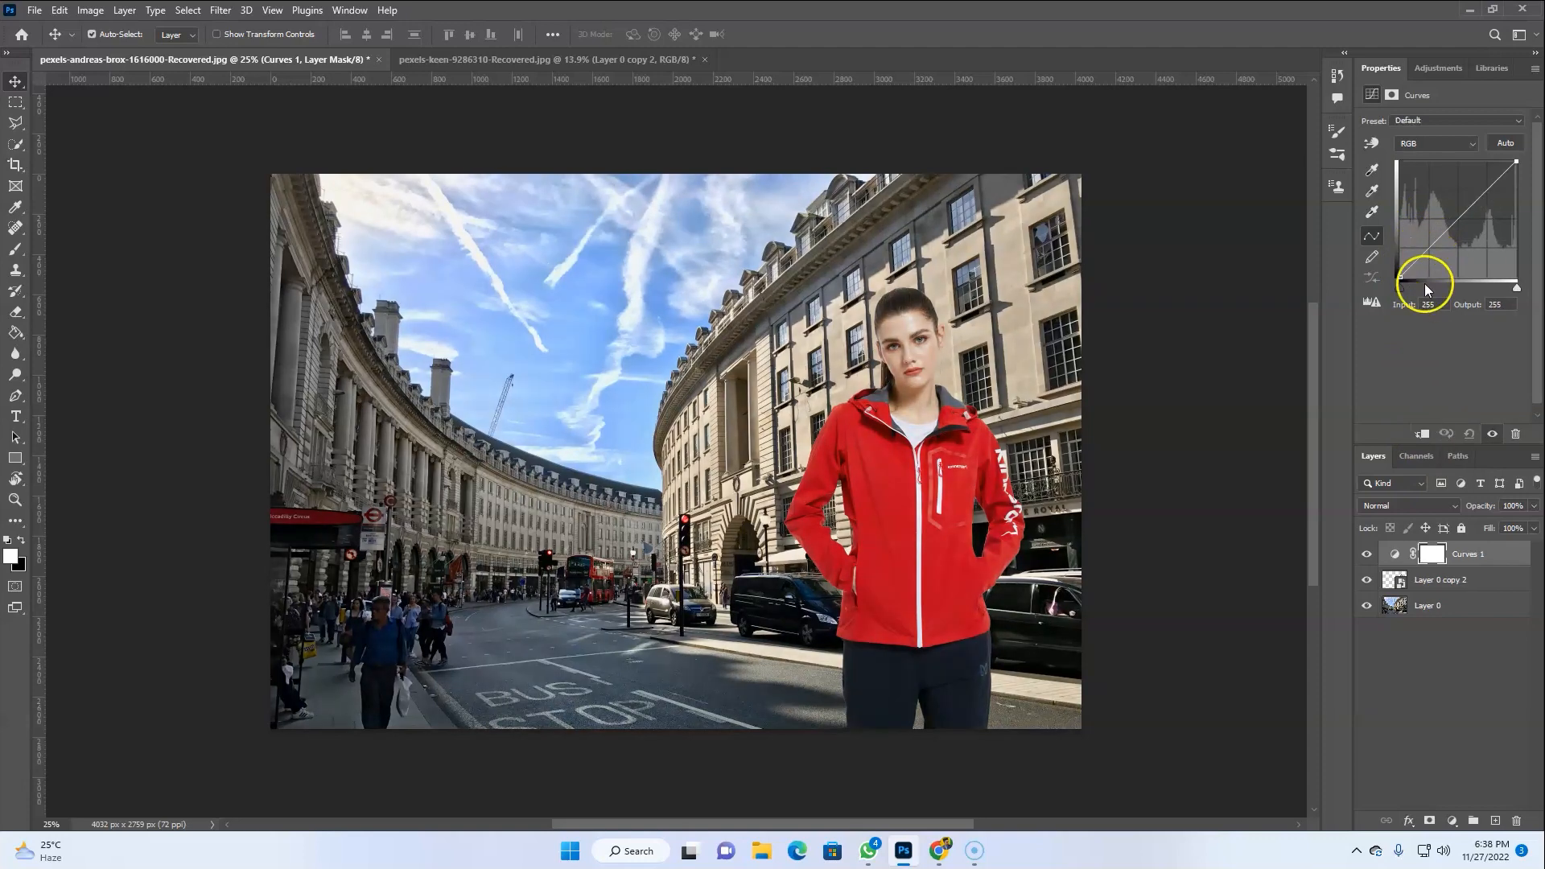
# Use the Curves targeted adjustment tool on the model's face and jacket to brighten highlights and deepen shadows
pyautogui.click(1371, 145)
pyautogui.click(886, 330)
pyautogui.moveTo(886, 333); pyautogui.dragTo(888, 330)
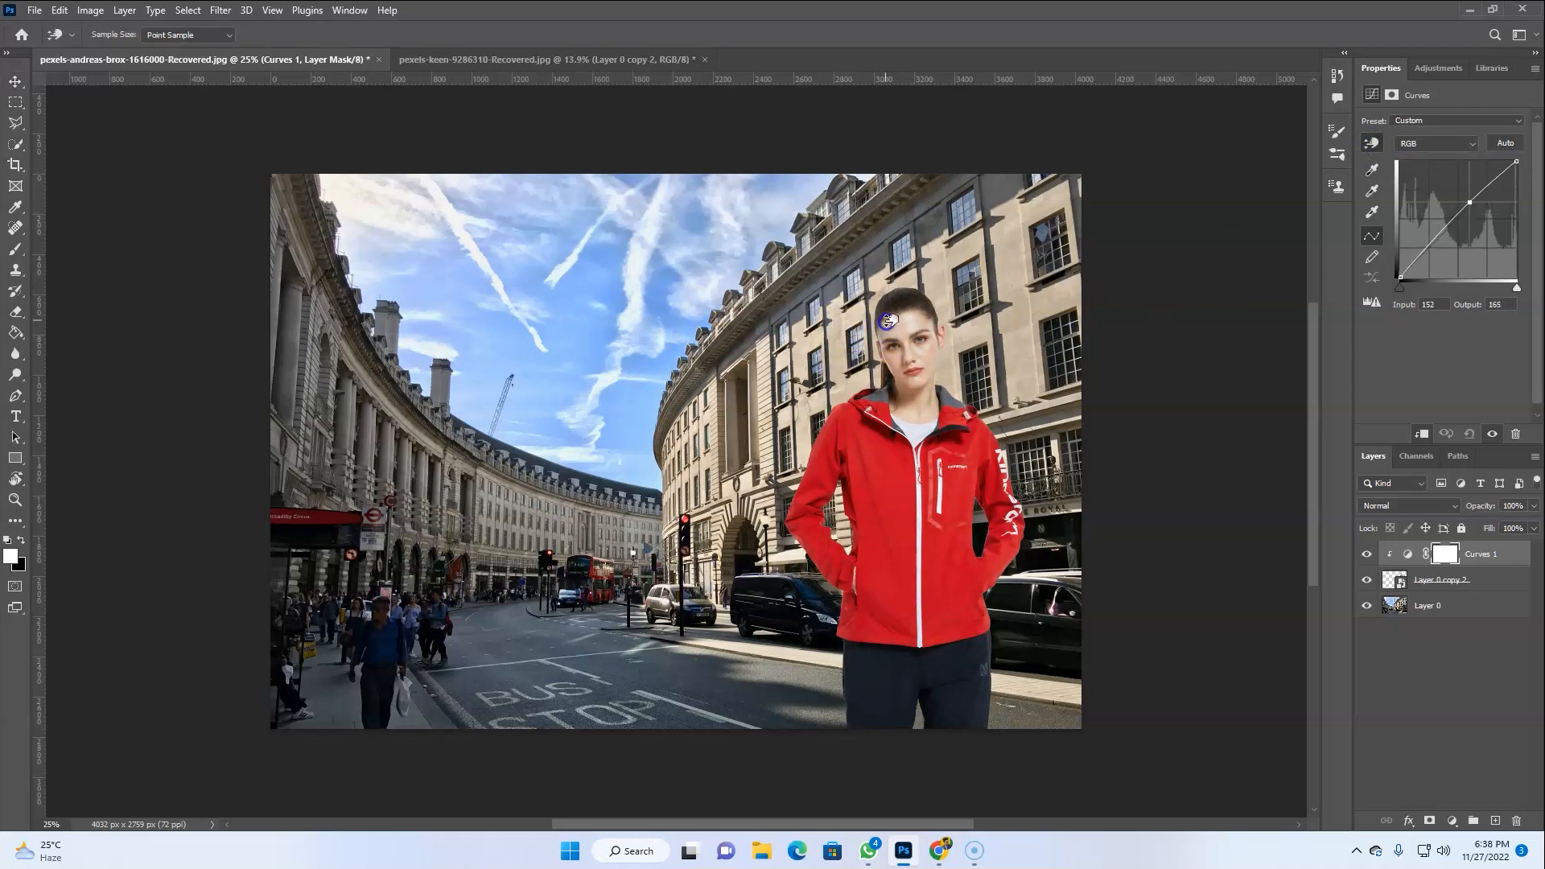
pyautogui.moveTo(1009, 523); pyautogui.dragTo(1009, 526)
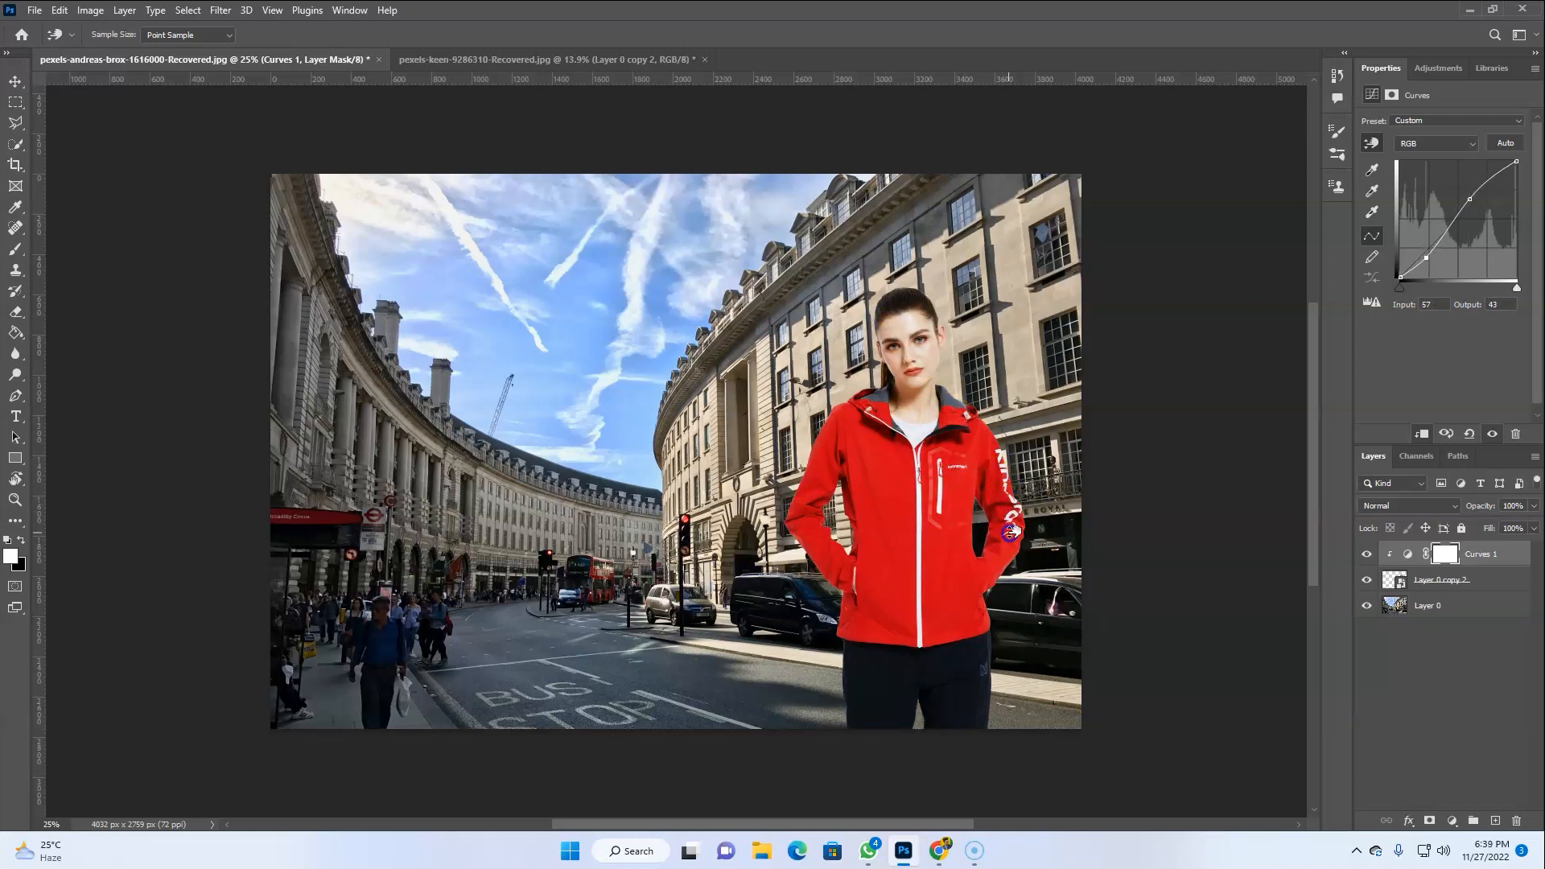
pyautogui.moveTo(880, 601); pyautogui.dragTo(850, 600)
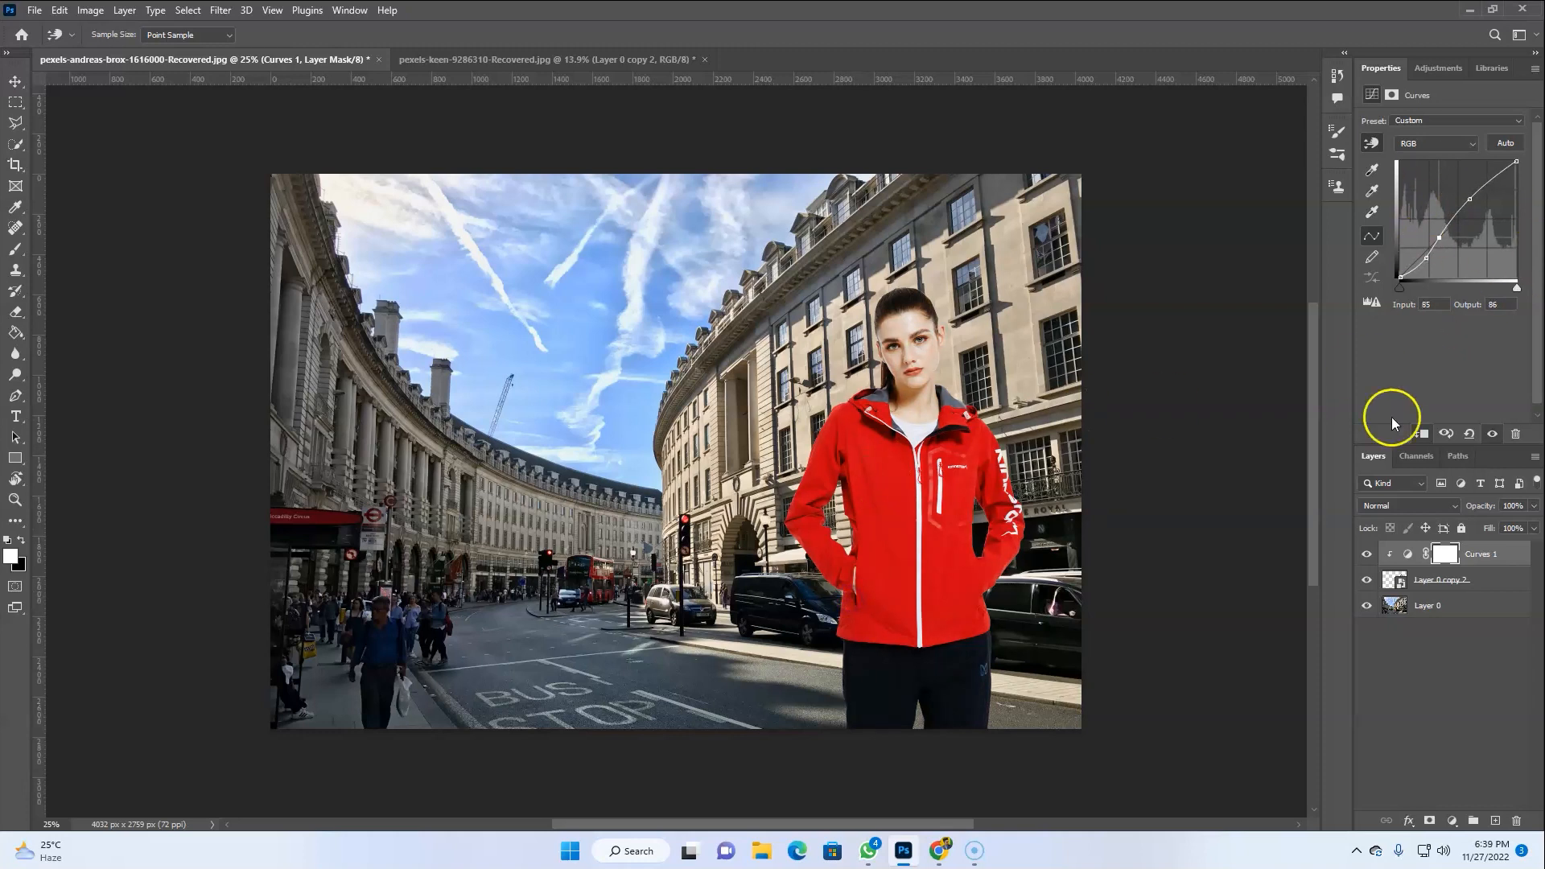
# Add an unclipped Hue/Saturation adjustment with saturation at -100 over the whole composite
pyautogui.click(1452, 820)
pyautogui.click(1454, 670)
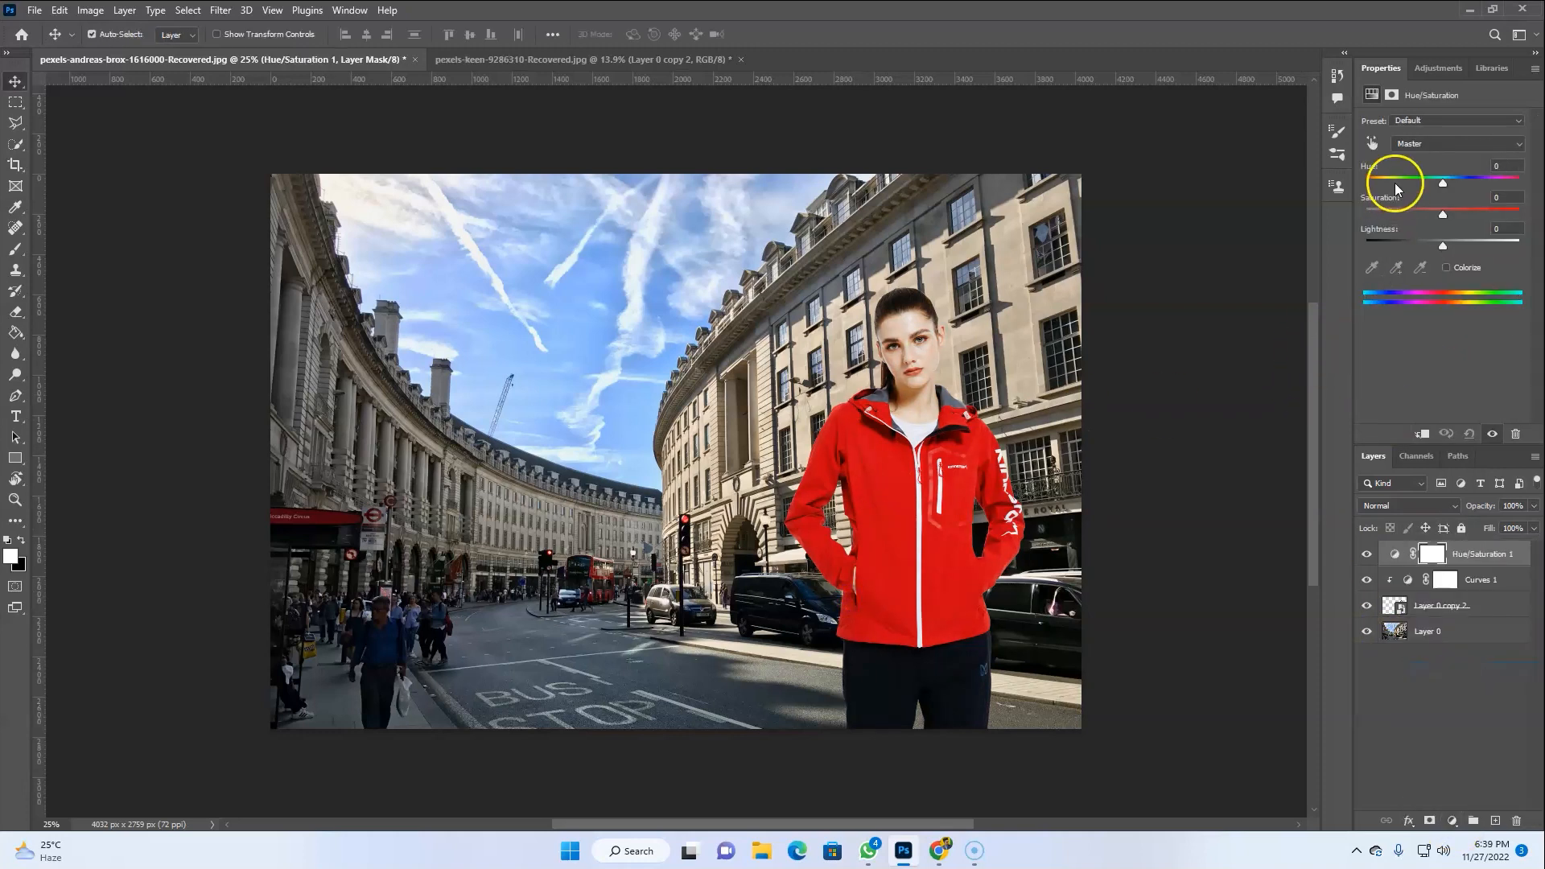
pyautogui.click(1420, 434)
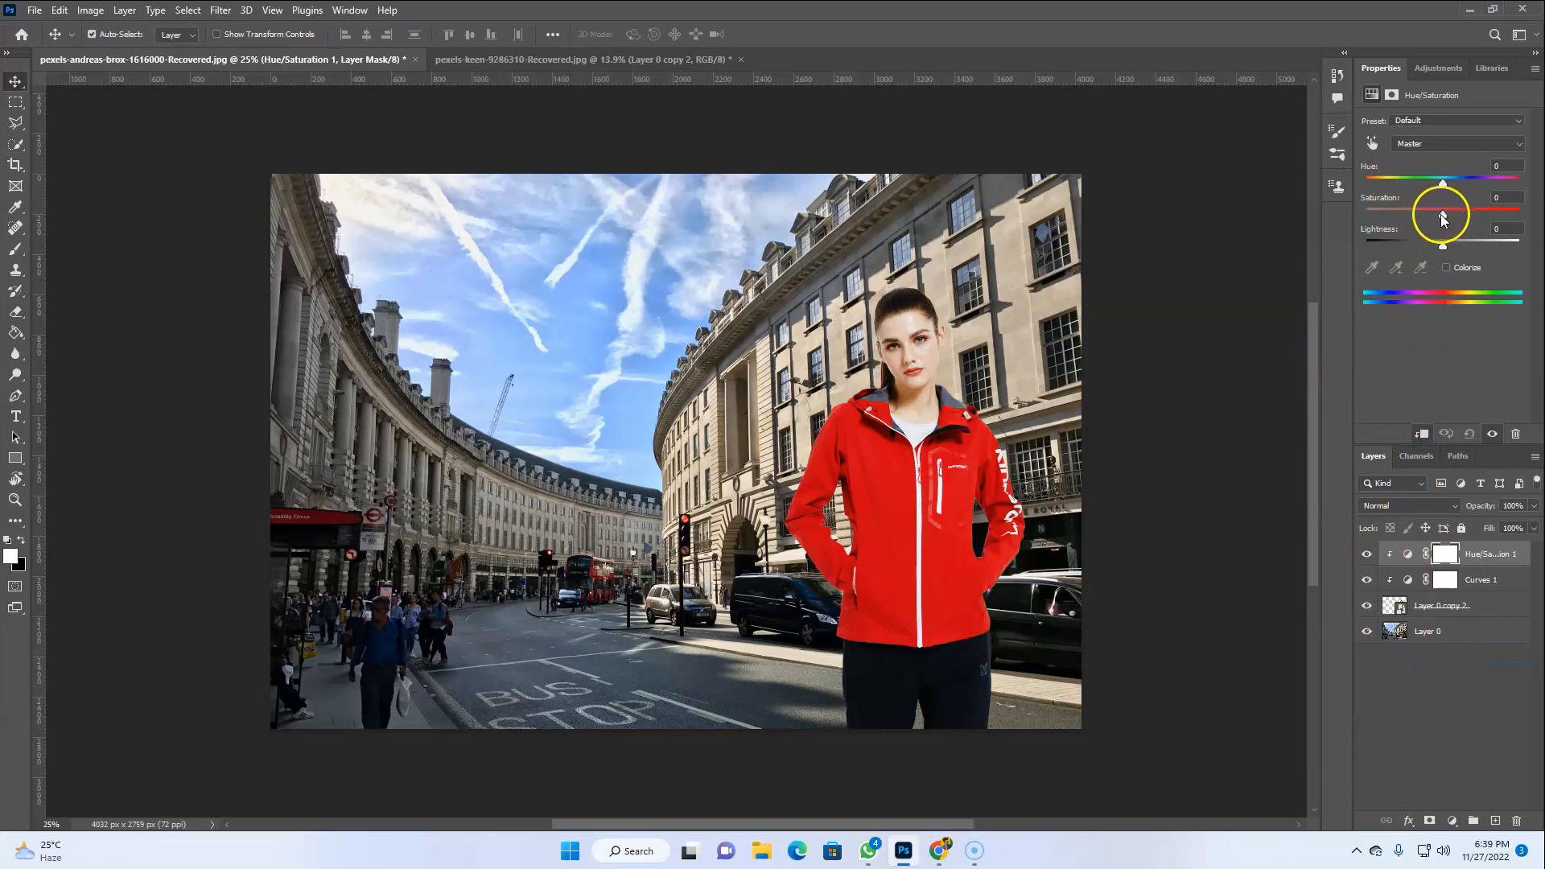
pyautogui.moveTo(1442, 214); pyautogui.dragTo(1483, 237)
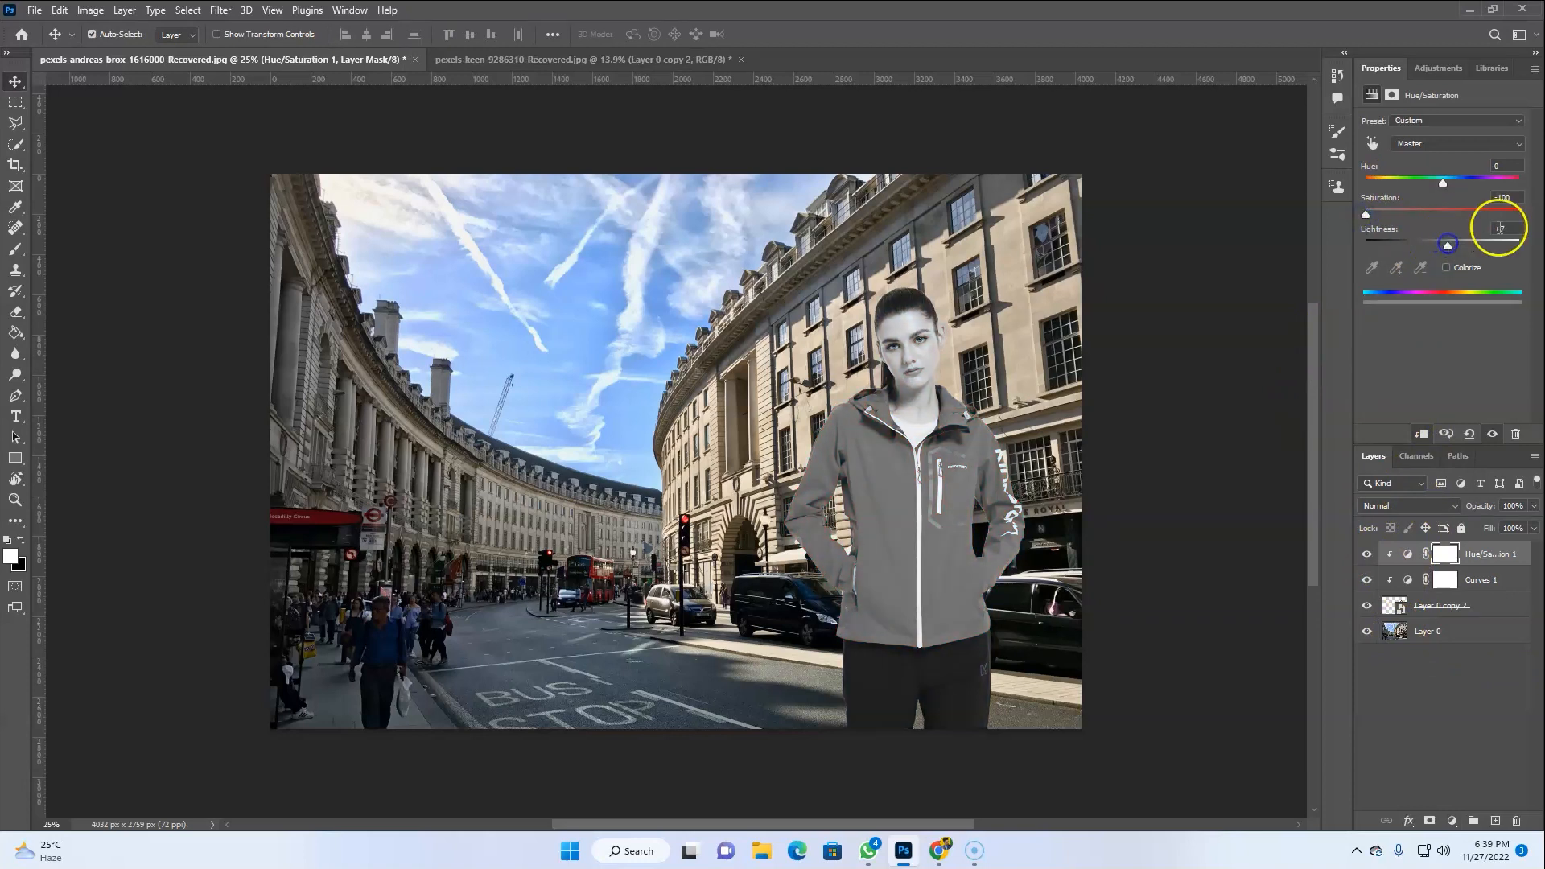
pyautogui.hotkey('ctrl', 'z')
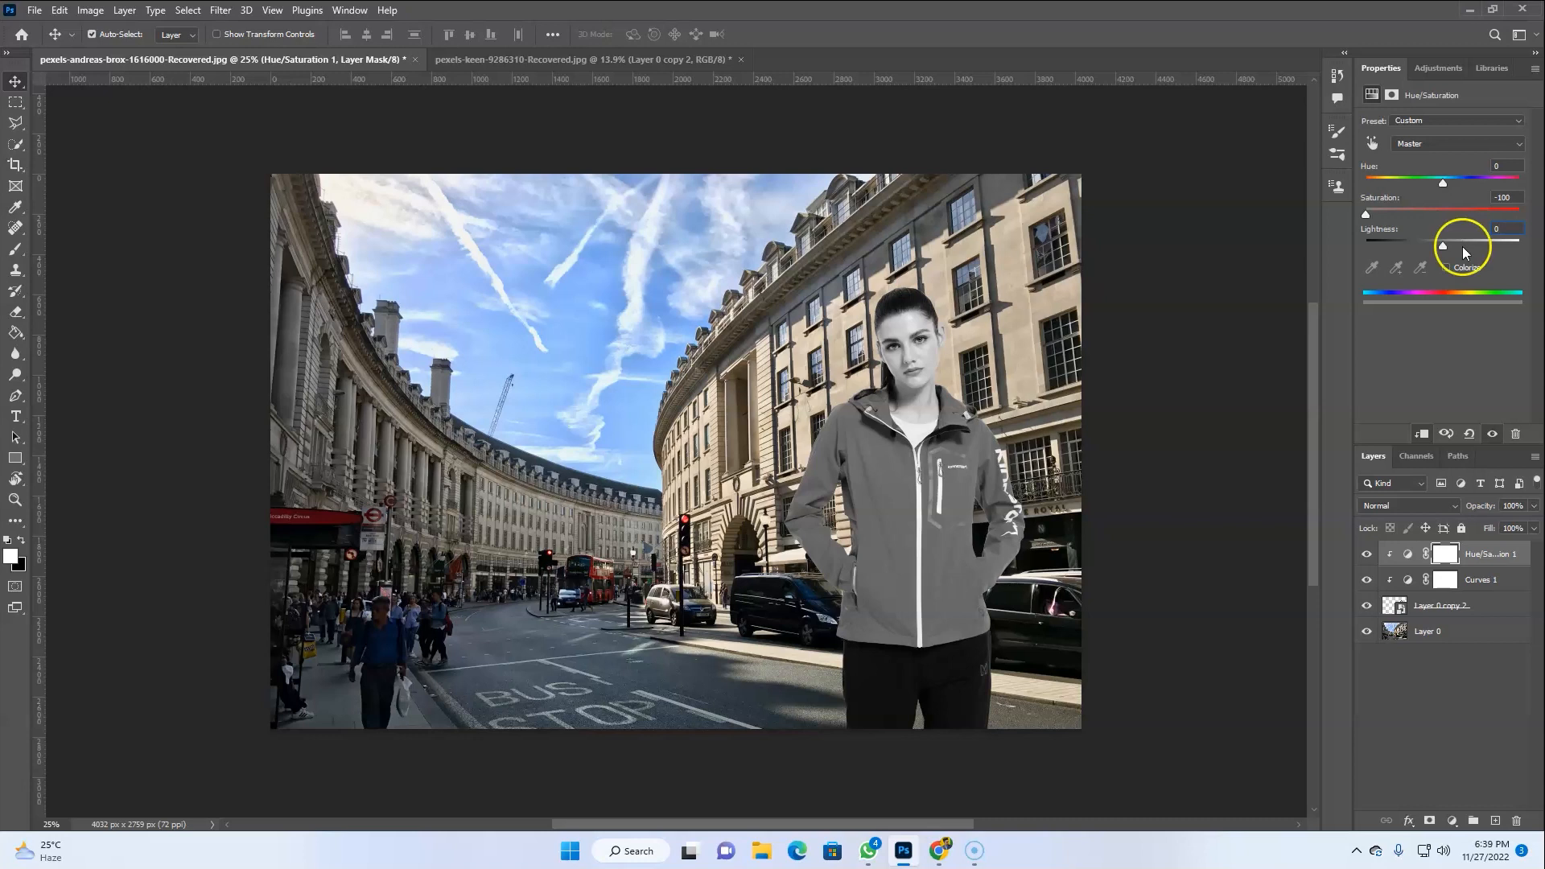
pyautogui.click(1420, 433)
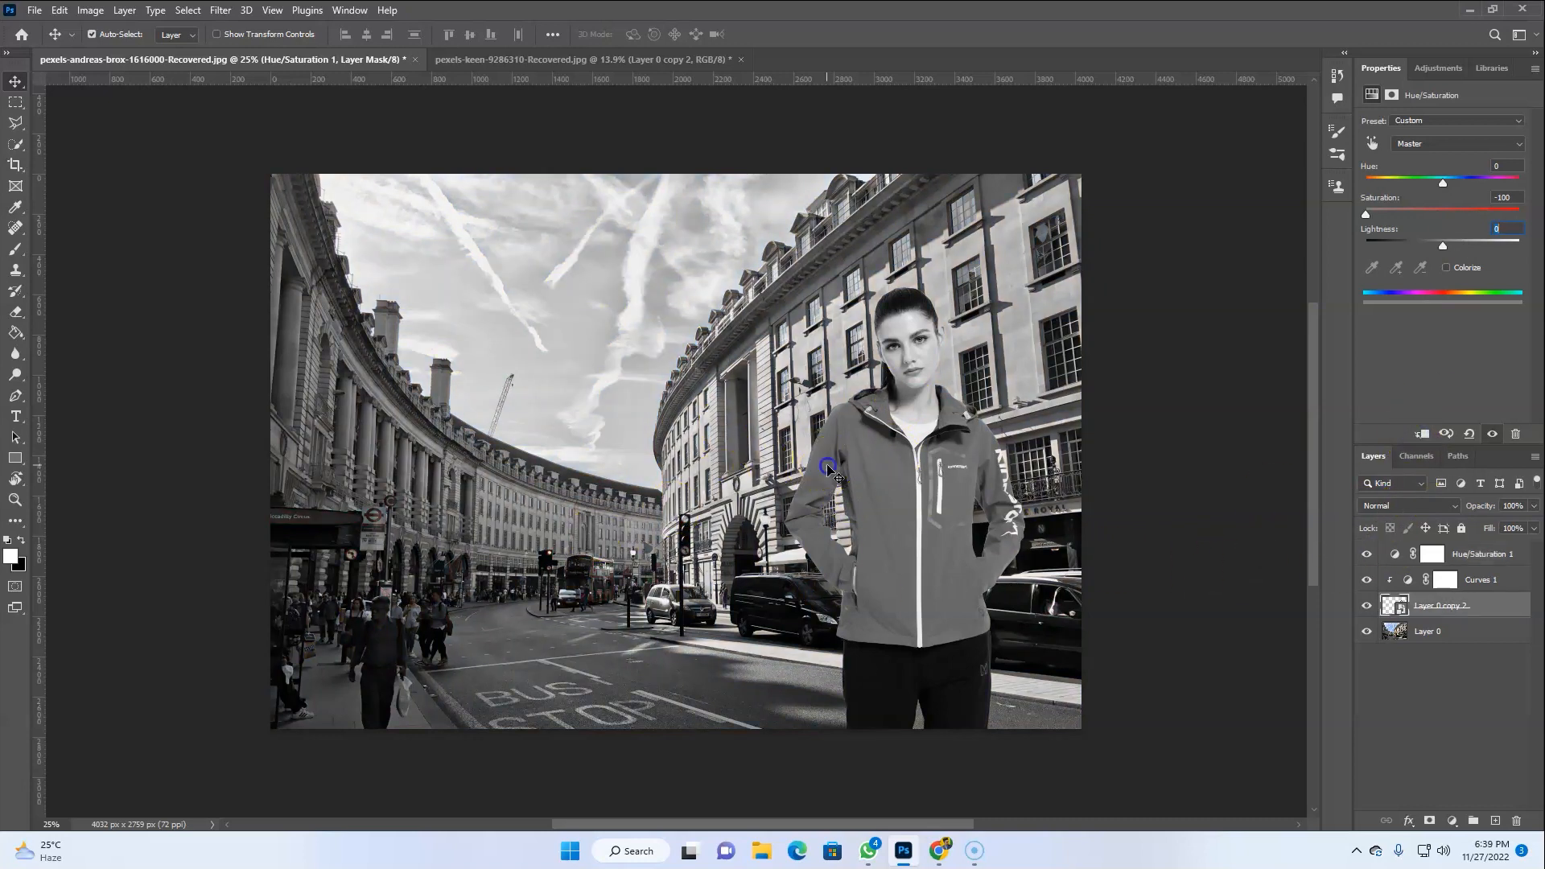
# Refine the model's Curves adjustment with the targeted adjustment tool on the jacket and sleeve
pyautogui.click(1386, 579)
pyautogui.click(1369, 145)
pyautogui.moveTo(818, 464); pyautogui.dragTo(820, 453)
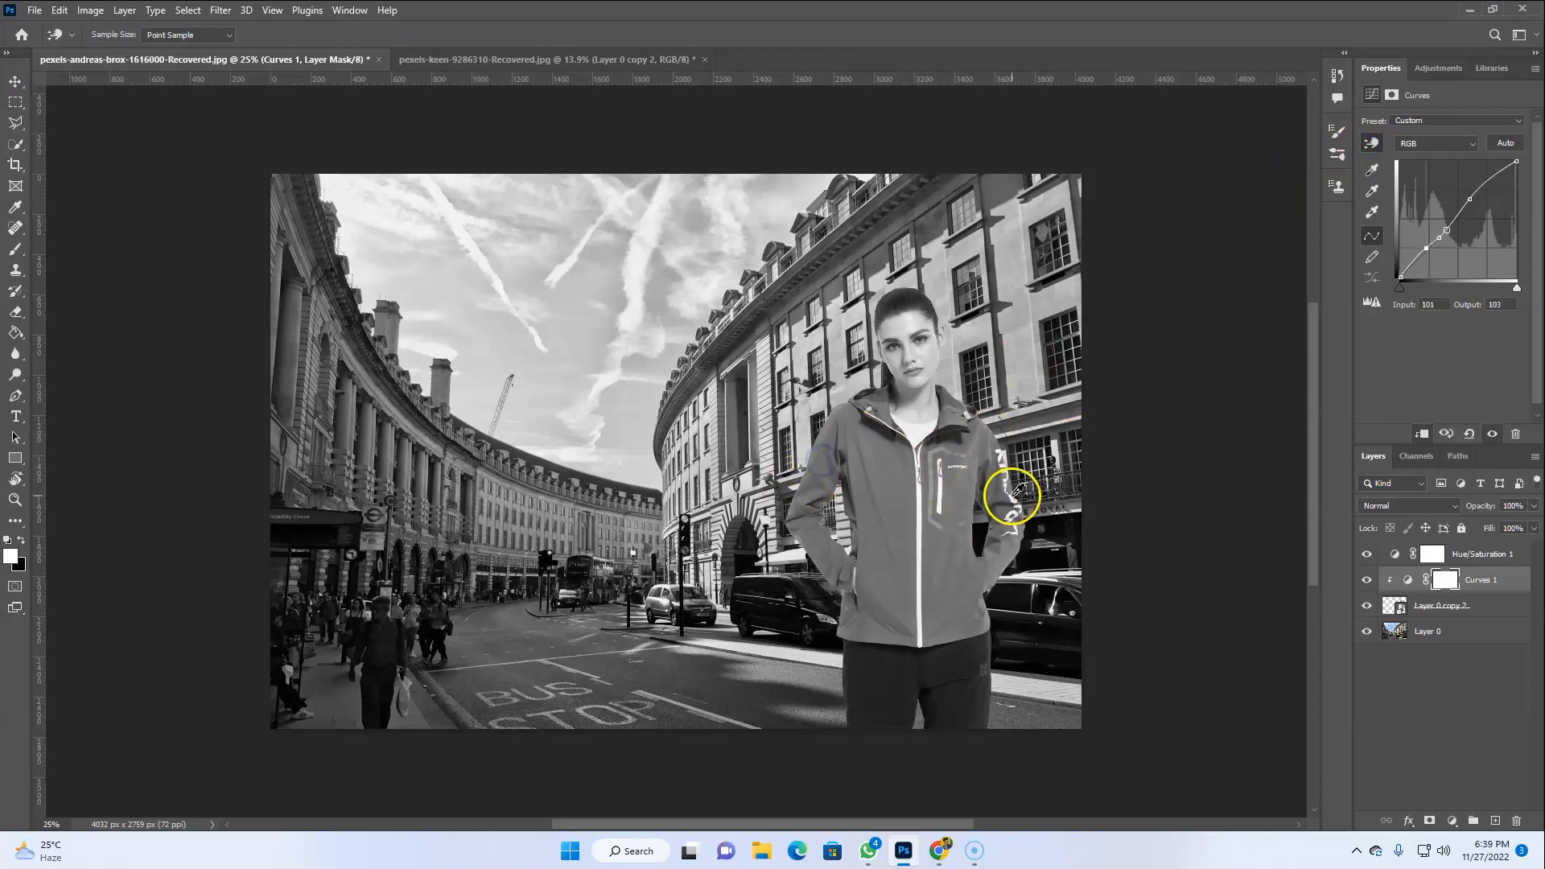
pyautogui.moveTo(998, 524); pyautogui.dragTo(1012, 538)
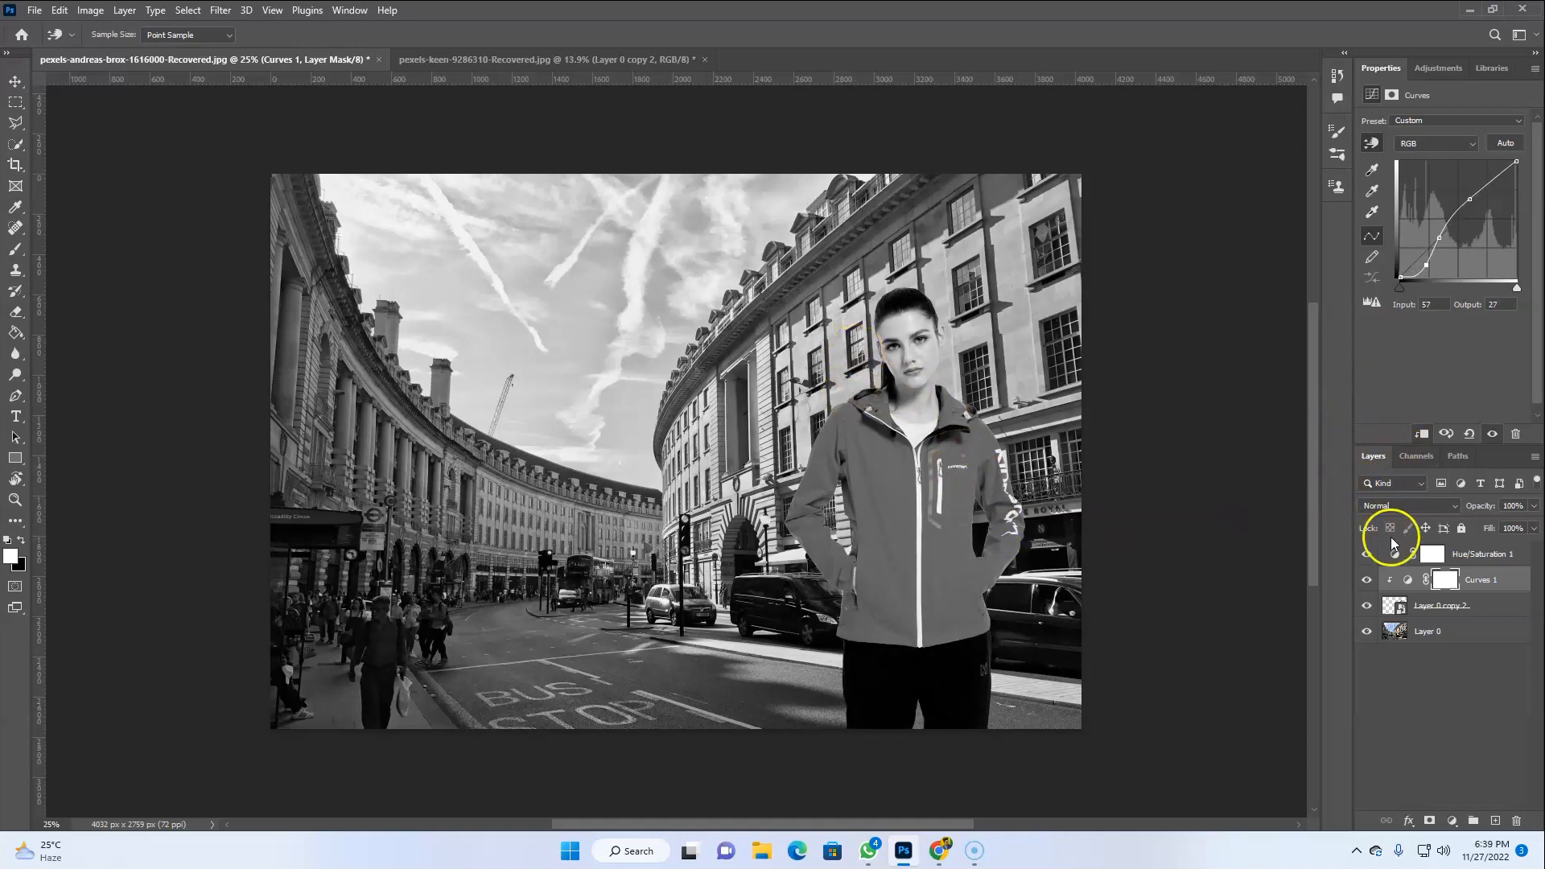
# Delete the desaturating Hue/Saturation layer
pyautogui.click(1403, 562)
pyautogui.press('Delete')
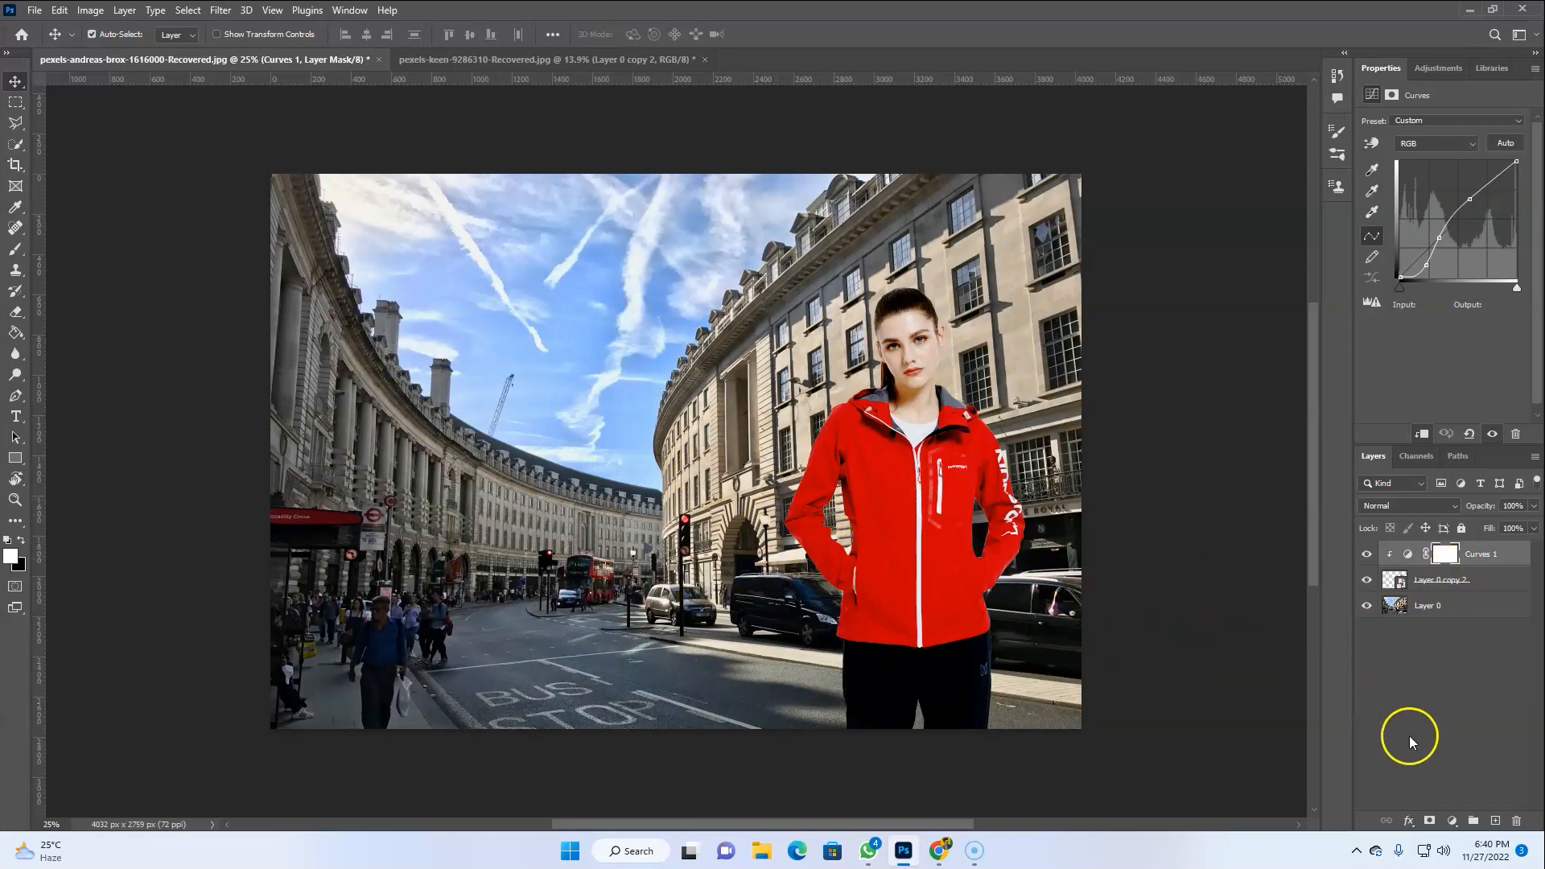
# Add a Hue/Saturation adjustment clipped to the model with saturation at -40
pyautogui.click(1452, 821)
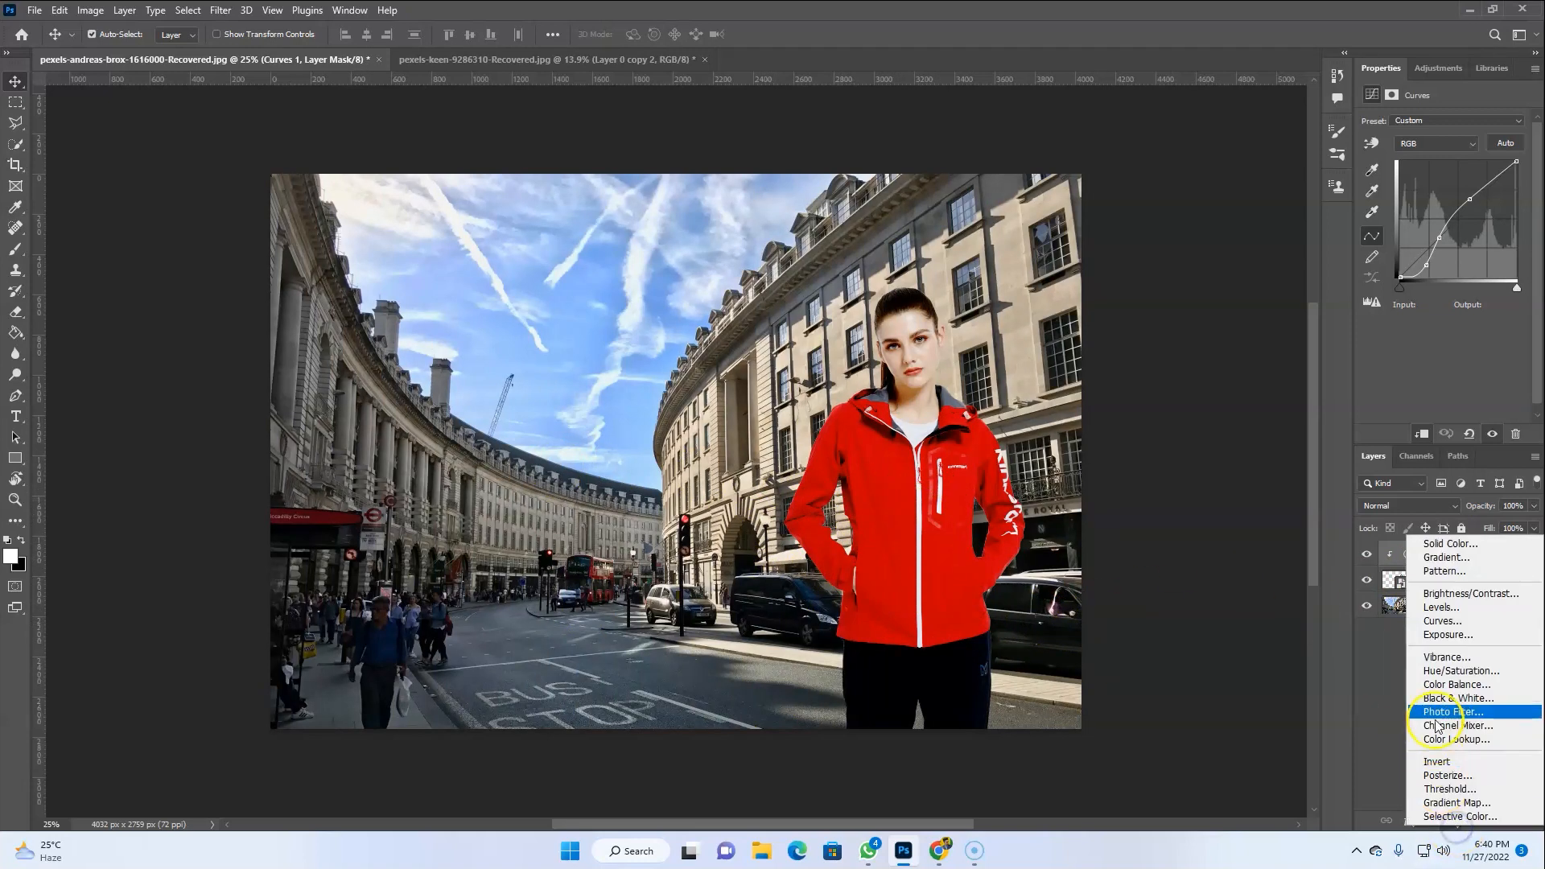
pyautogui.click(1476, 674)
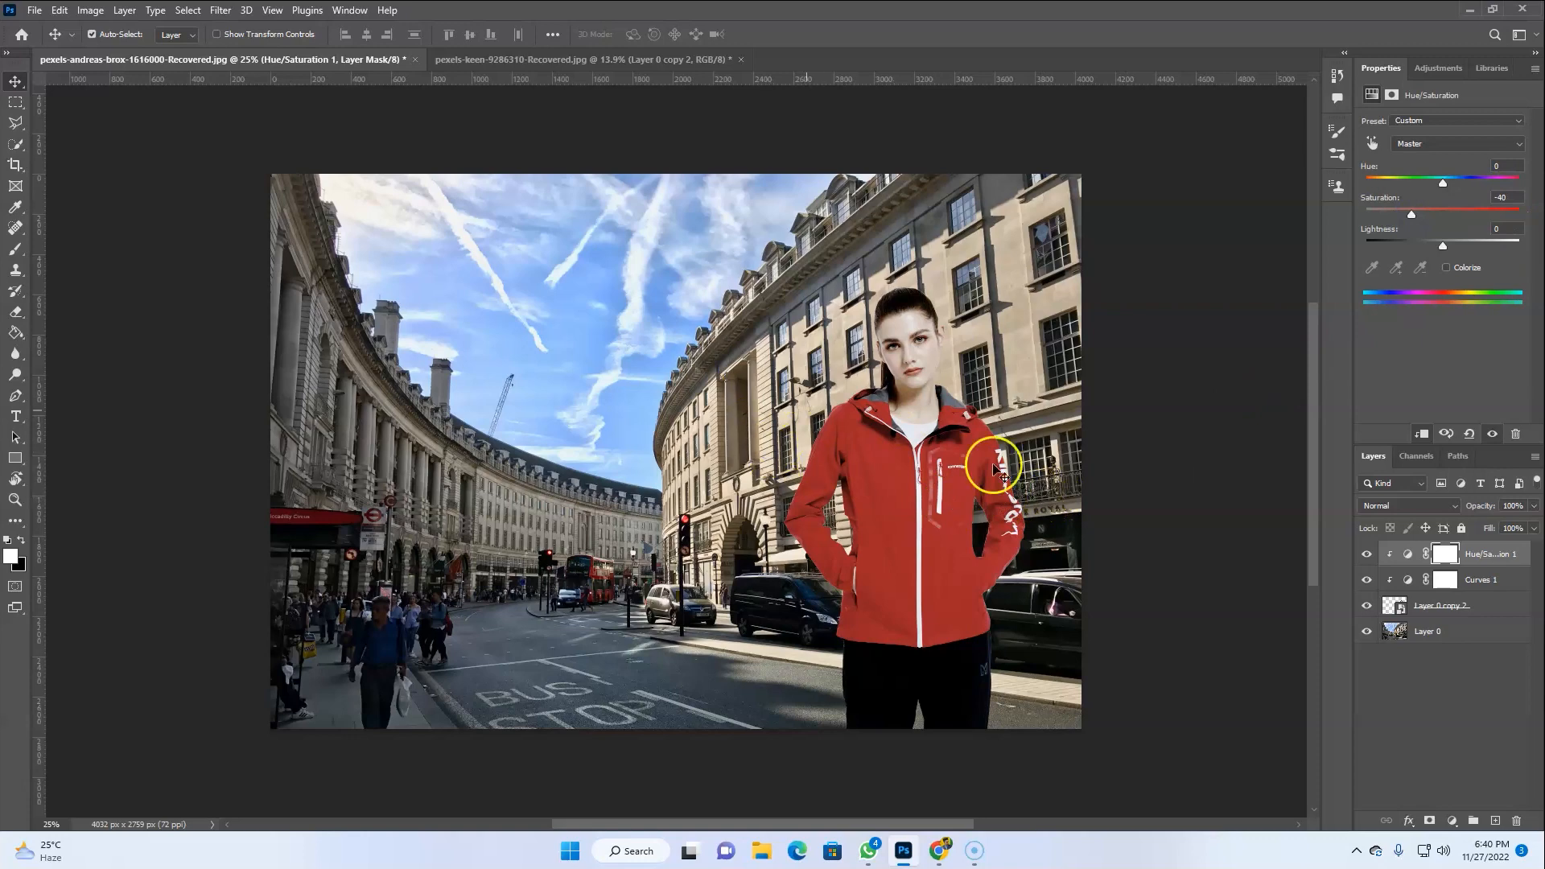
pyautogui.click(1521, 773)
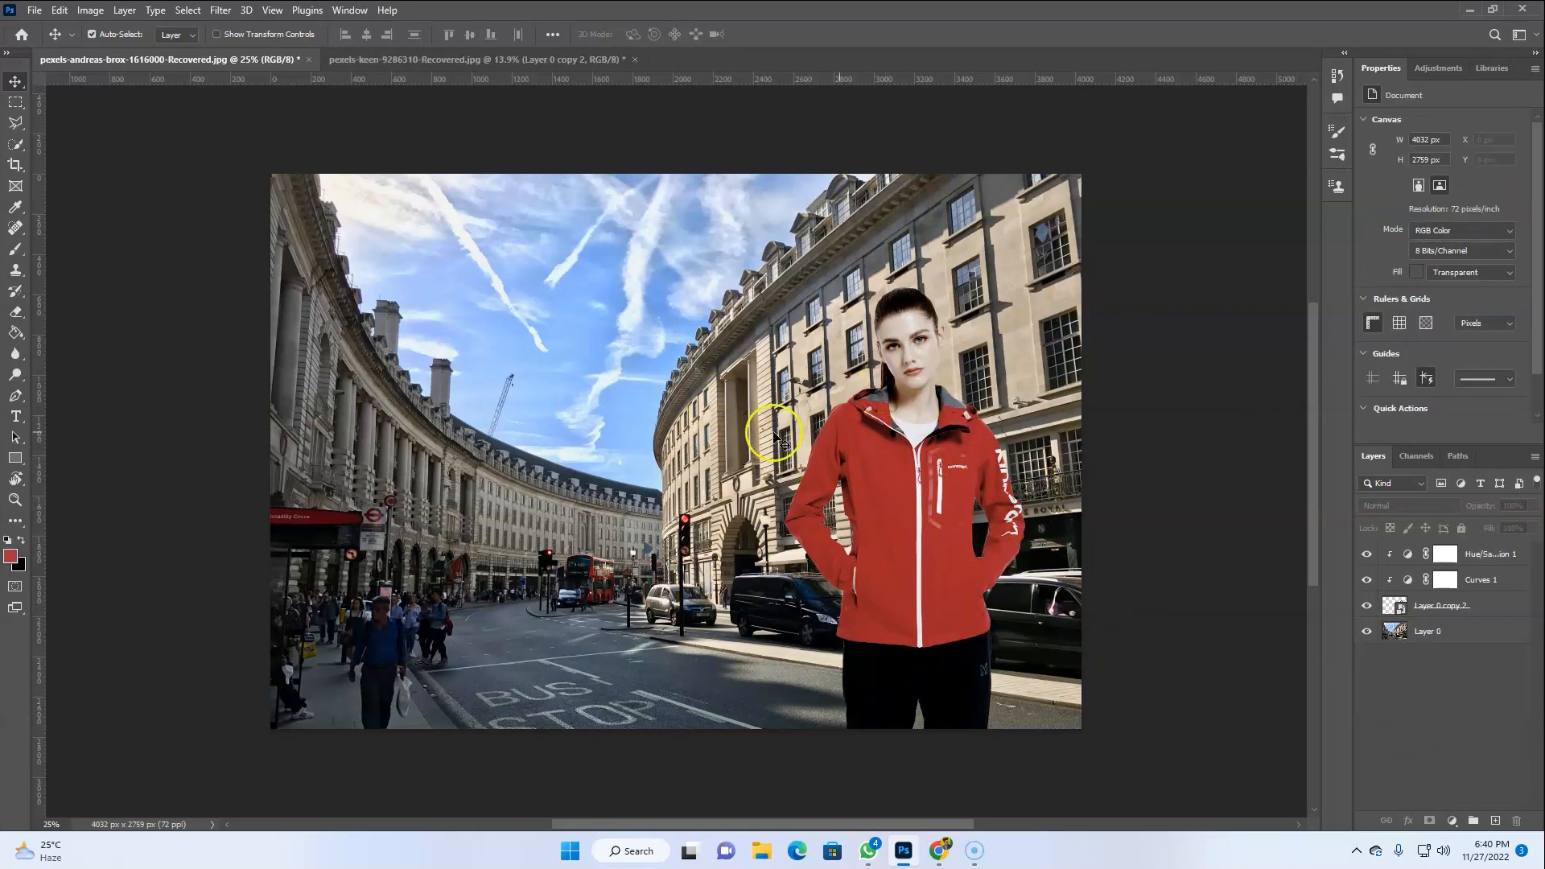
# Duplicate the street background layer
pyautogui.click(1391, 639)
pyautogui.moveTo(1393, 635); pyautogui.dragTo(1414, 638)
pyautogui.rightClick(1484, 636)
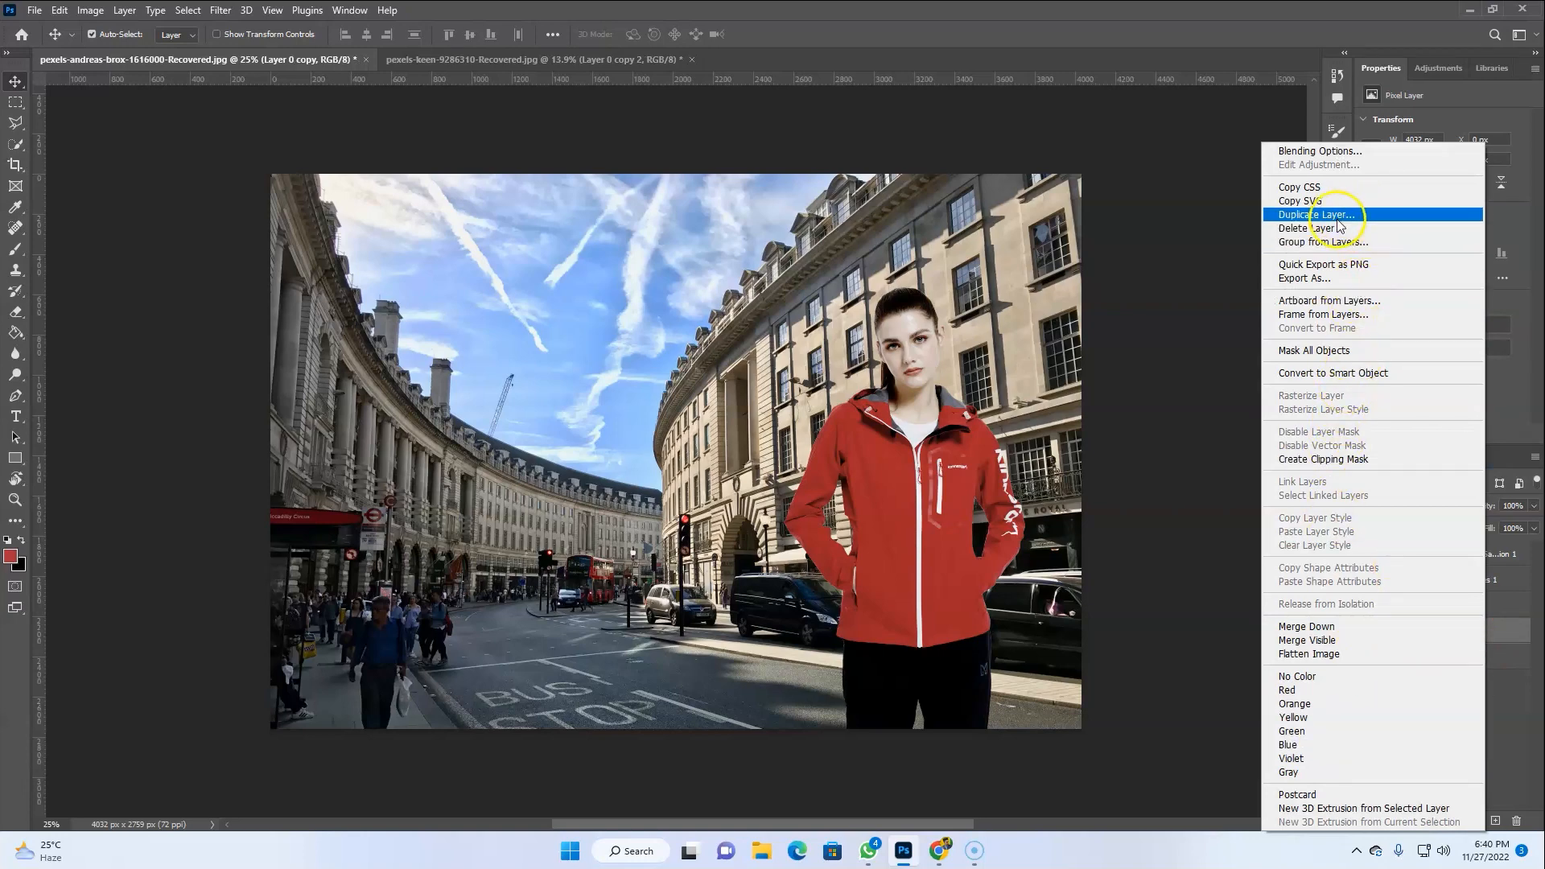
pyautogui.click(1535, 707)
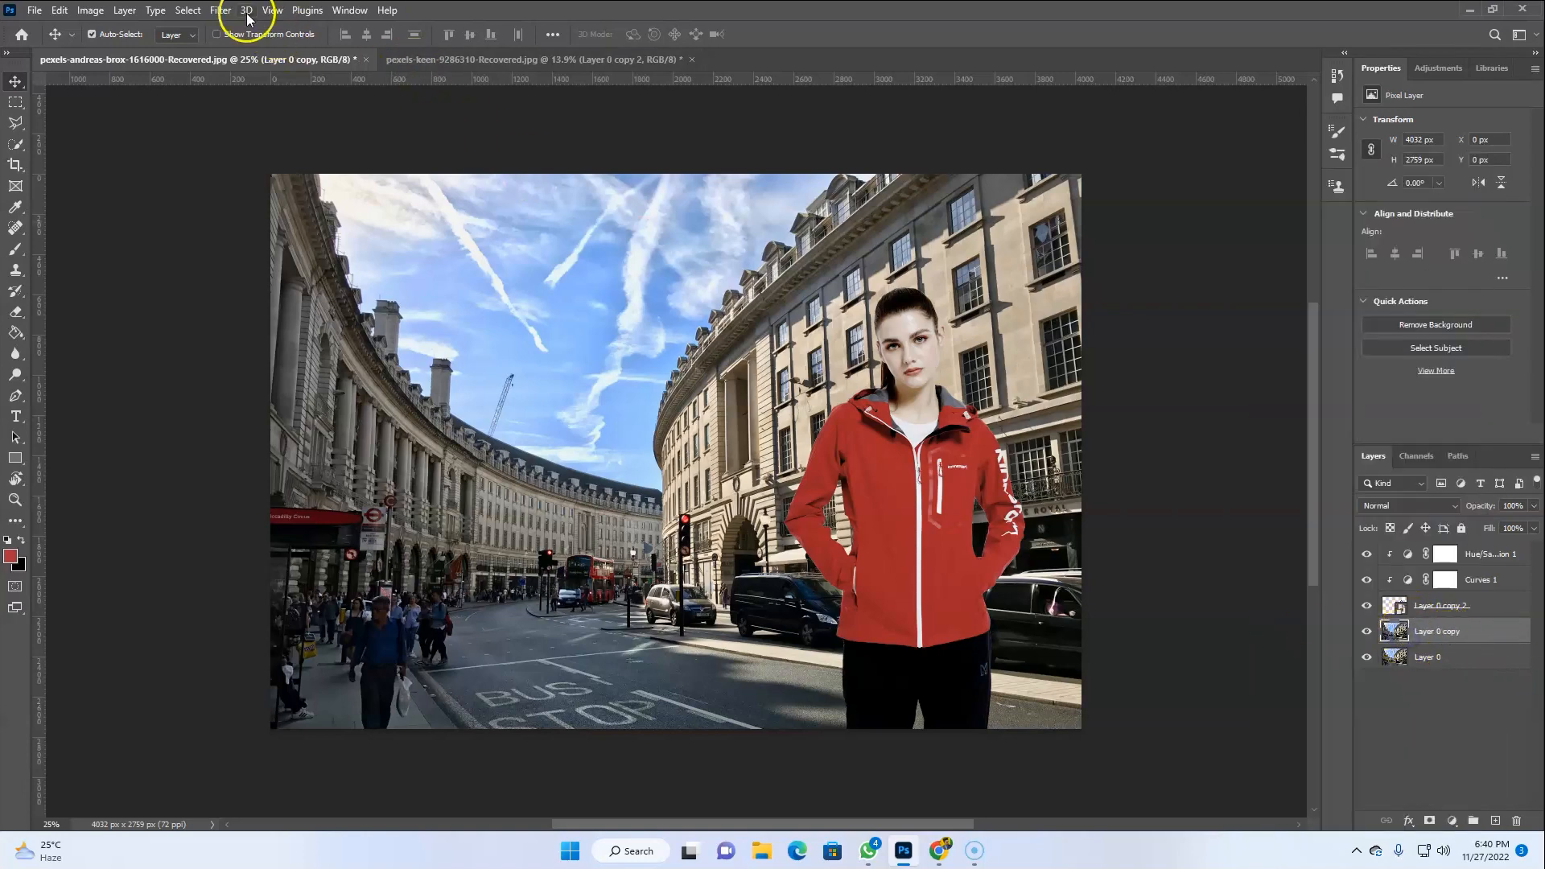
# Apply a Gaussian Blur with an 800-pixel radius to the background copy
pyautogui.click(220, 10)
pyautogui.moveTo(298, 217)
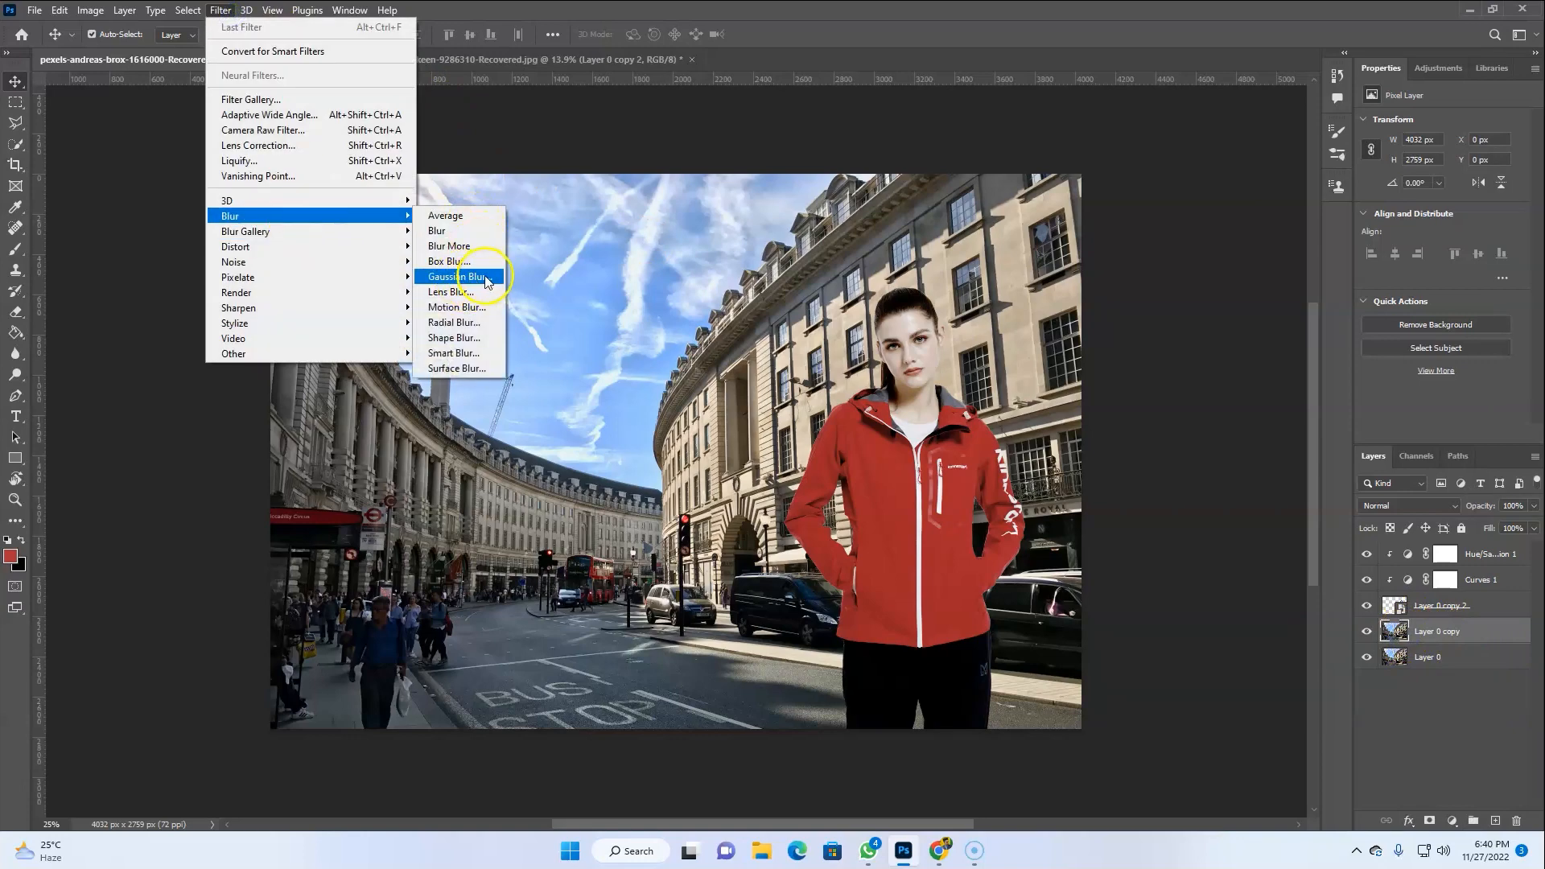
pyautogui.click(459, 276)
pyautogui.moveTo(1205, 686); pyautogui.dragTo(1094, 658)
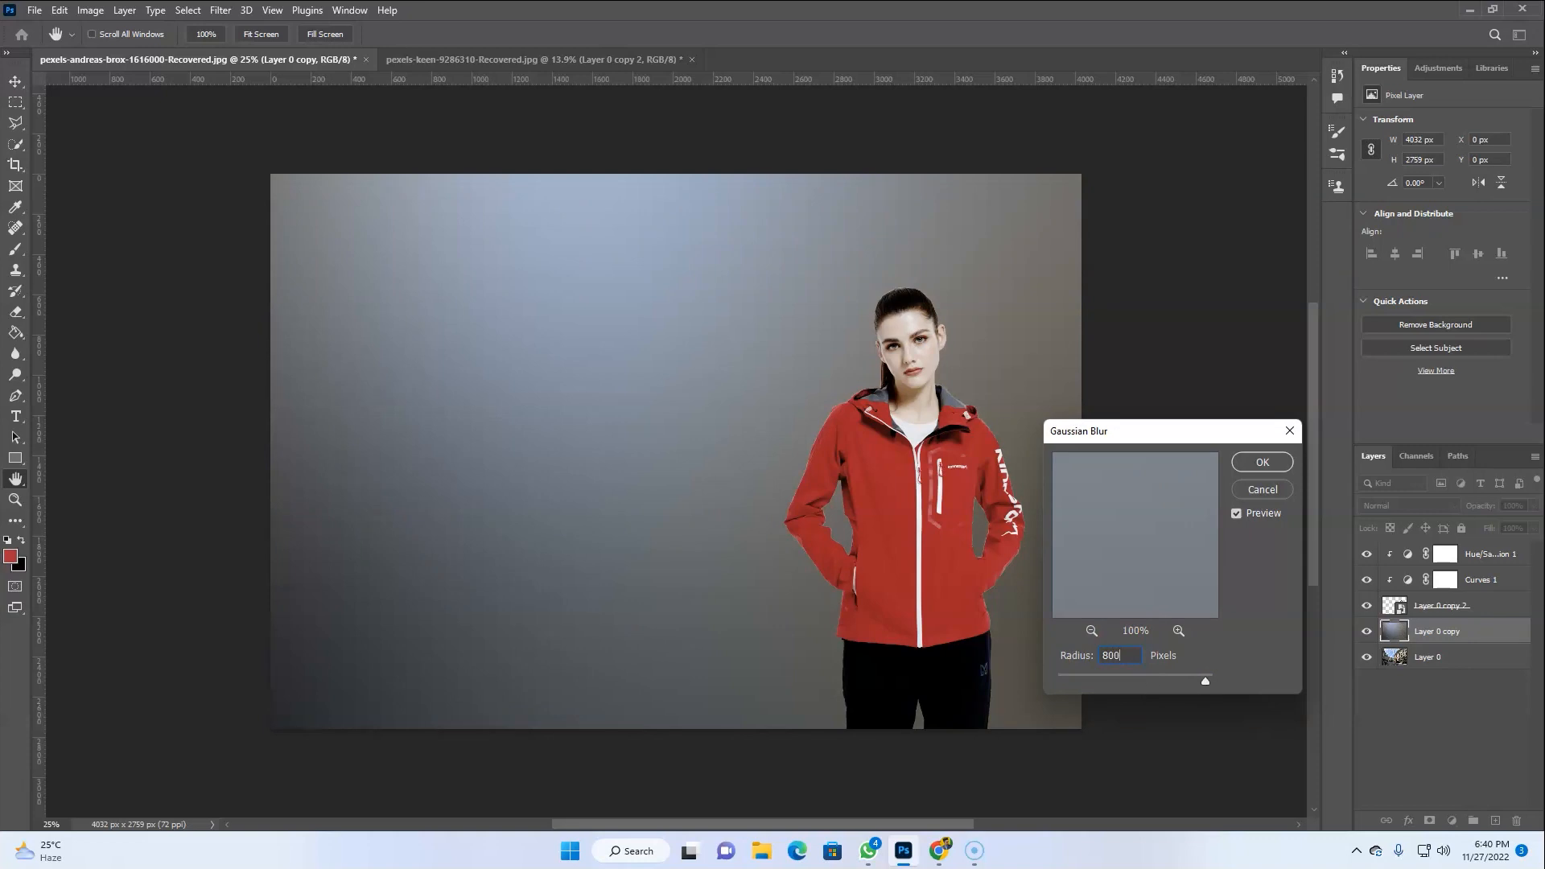
pyautogui.write('800')
pyautogui.click(1258, 465)
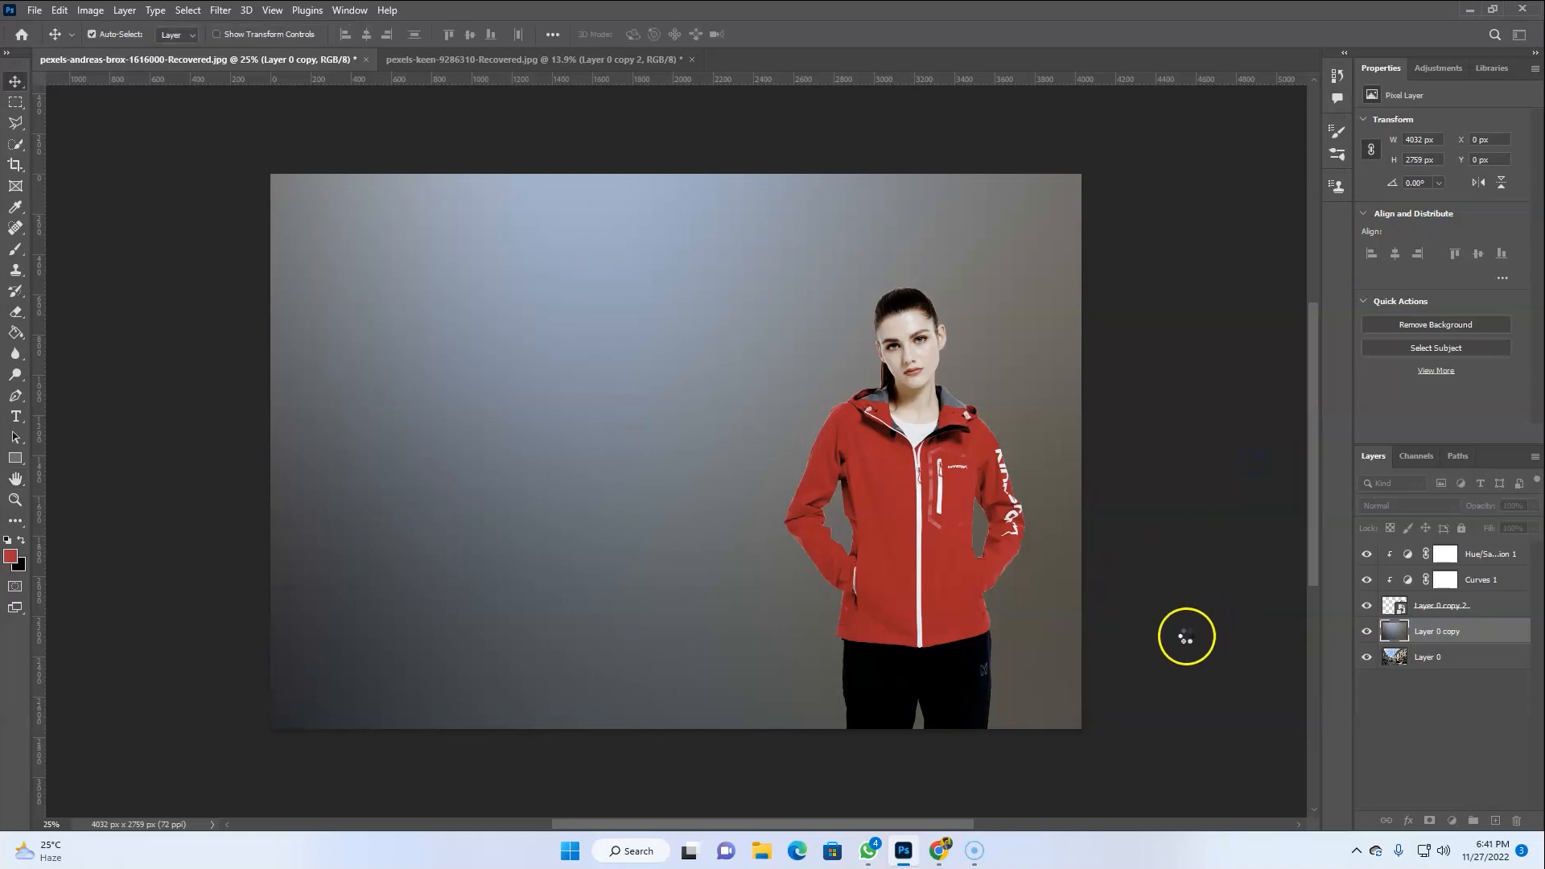
# Move the blurred copy to the top of the layer stack and clip it to the model layers
pyautogui.moveTo(1398, 637); pyautogui.dragTo(1414, 541)
pyautogui.rightClick(1484, 553)
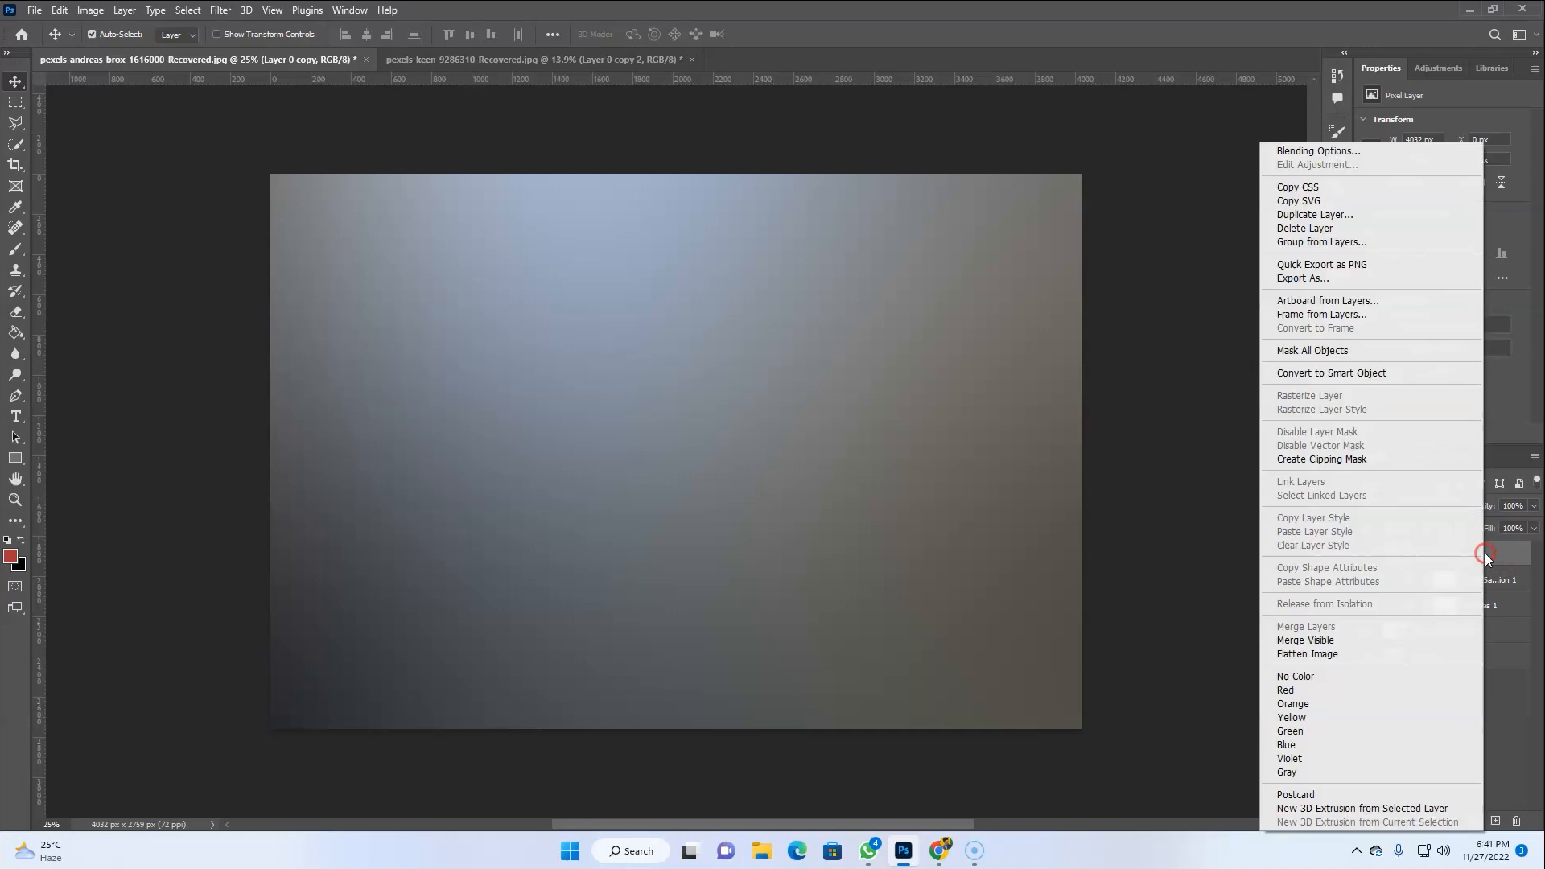
pyautogui.click(1326, 460)
# Lower the blurred layer's opacity to 17%
pyautogui.moveTo(1515, 527); pyautogui.dragTo(1473, 527)
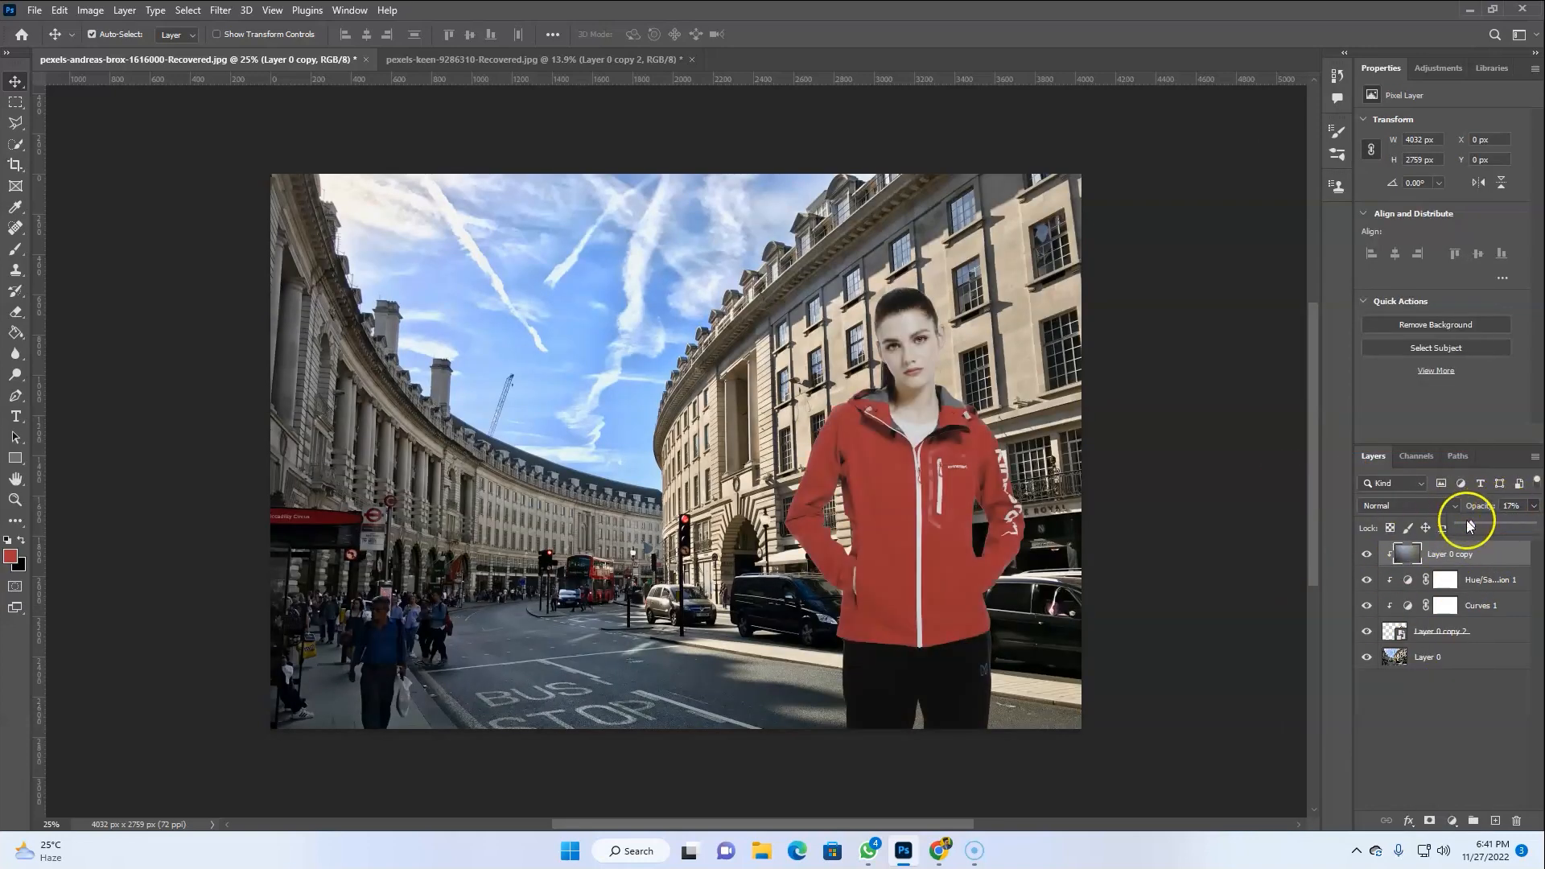
pyautogui.click(1455, 687)
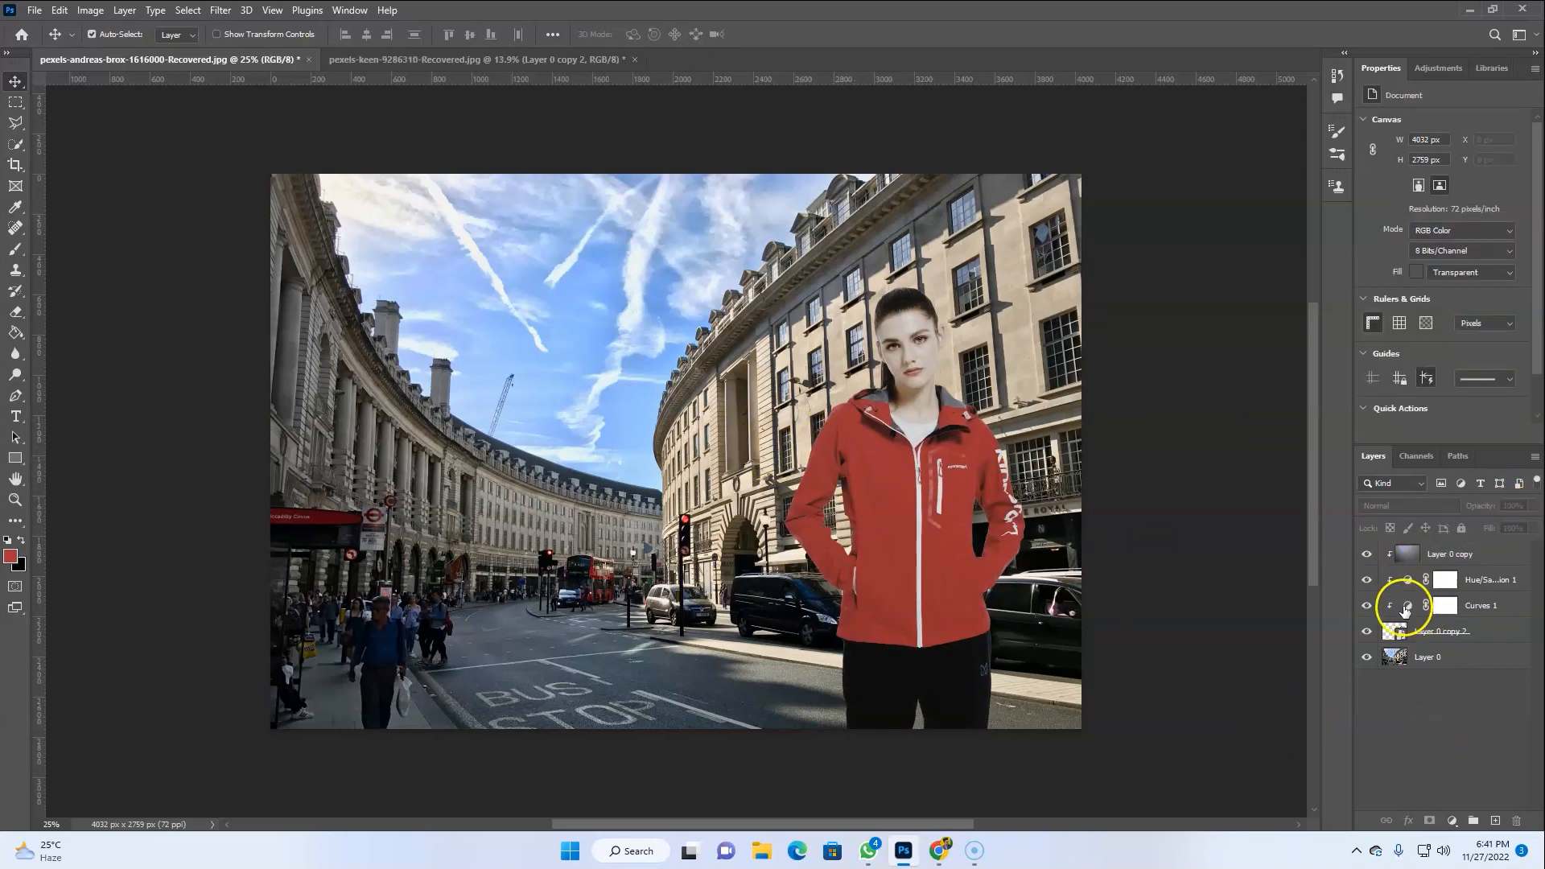
# Set the clipped Hue/Saturation layer's saturation to -20
pyautogui.click(1407, 579)
pyautogui.moveTo(1412, 214); pyautogui.dragTo(1413, 216)
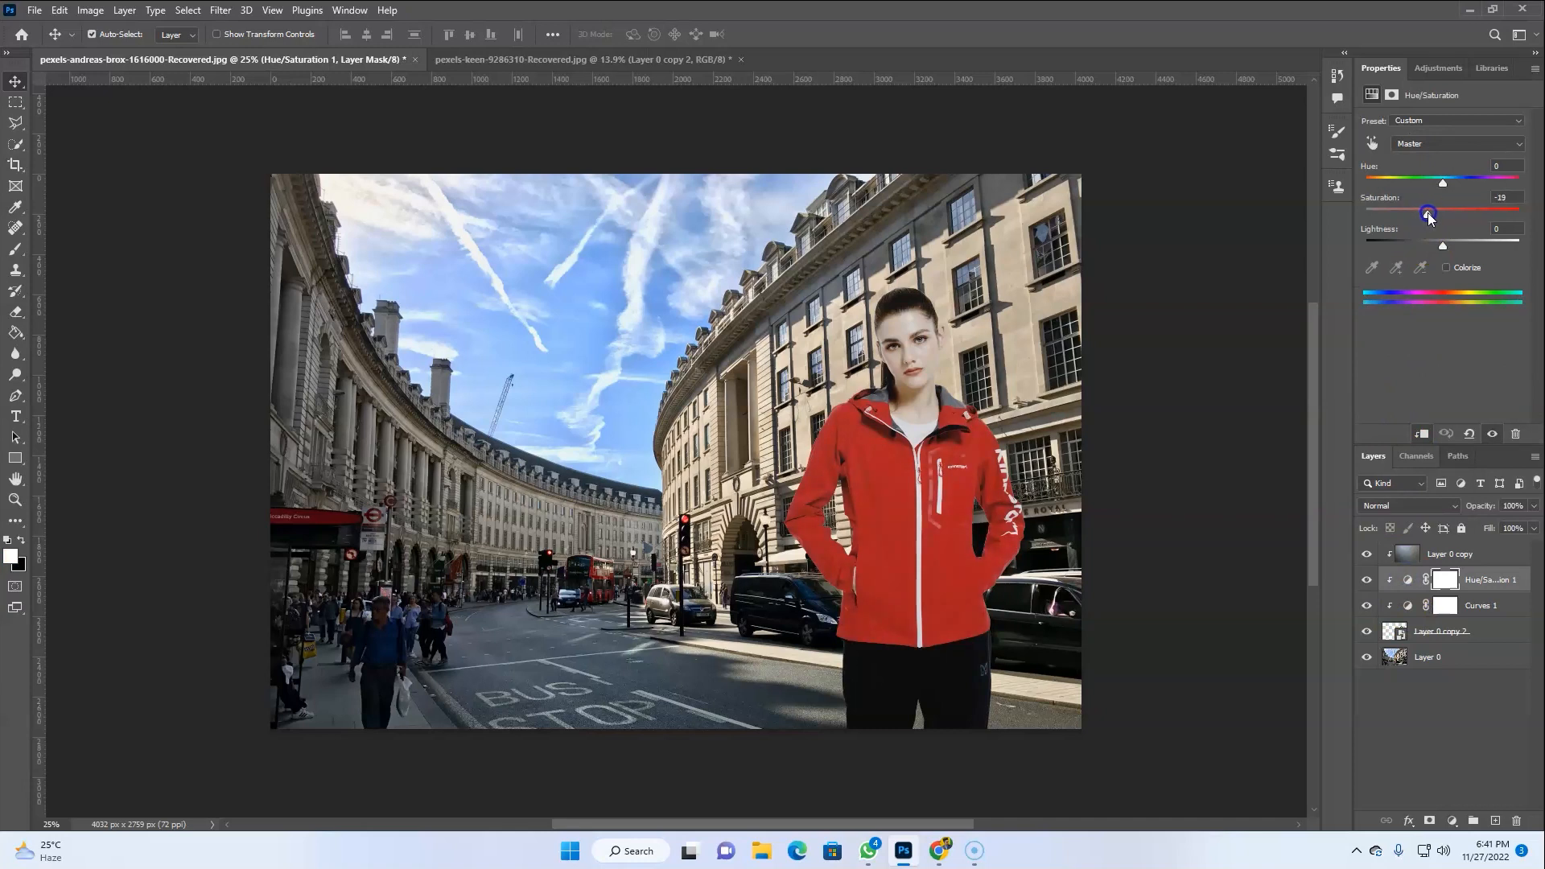
pyautogui.moveTo(1513, 197); pyautogui.dragTo(1443, 200)
pyautogui.write('-20')
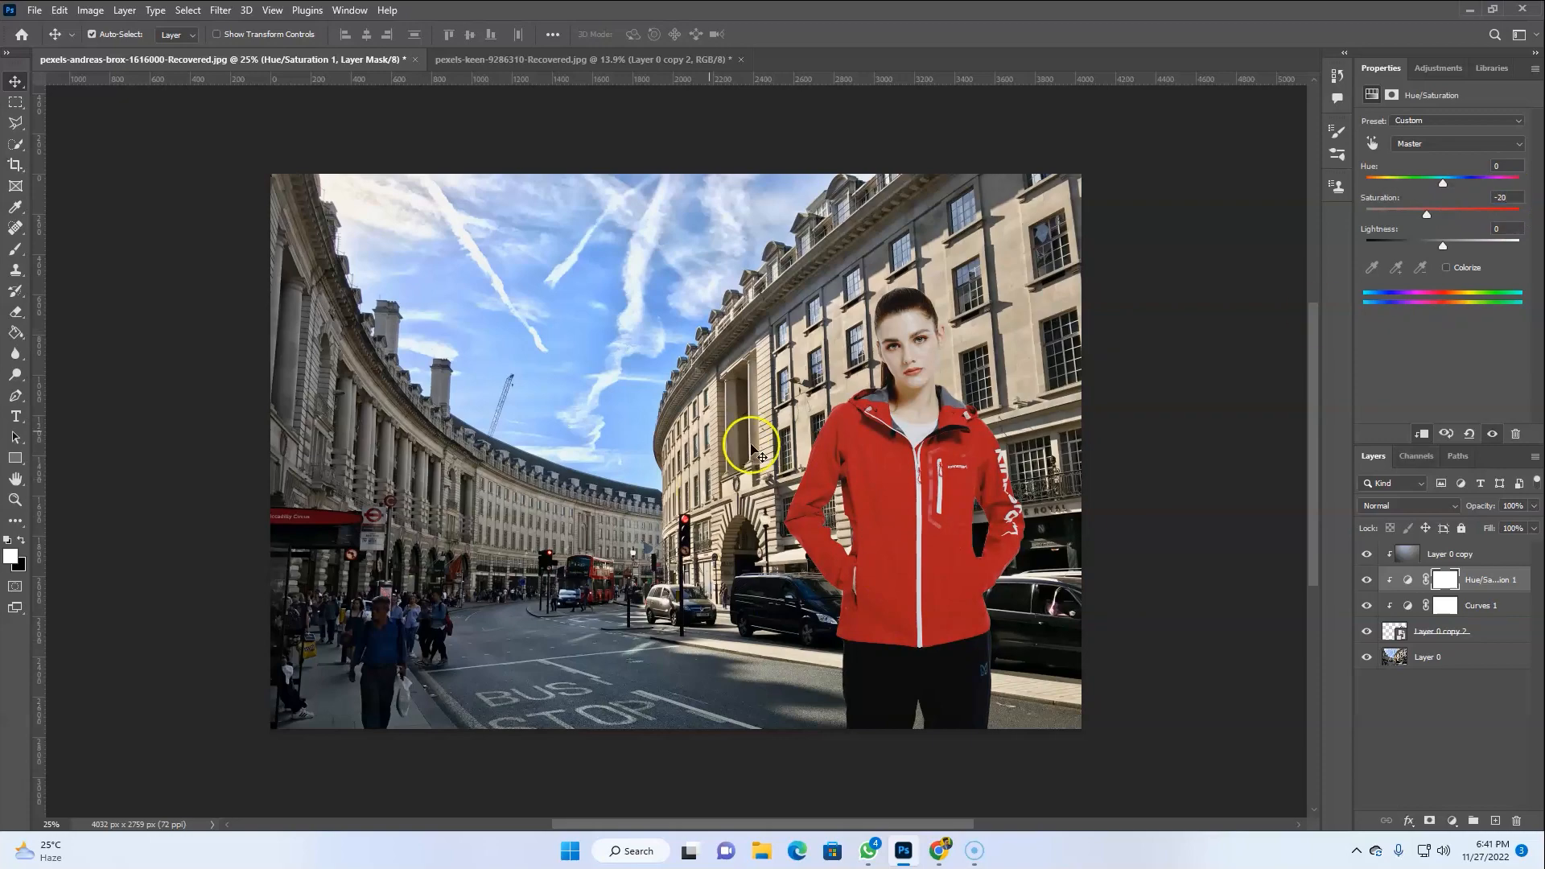
# Zoom in to inspect how the model blends with the building behind her, then fit the image to the screen
pyautogui.click(1448, 553)
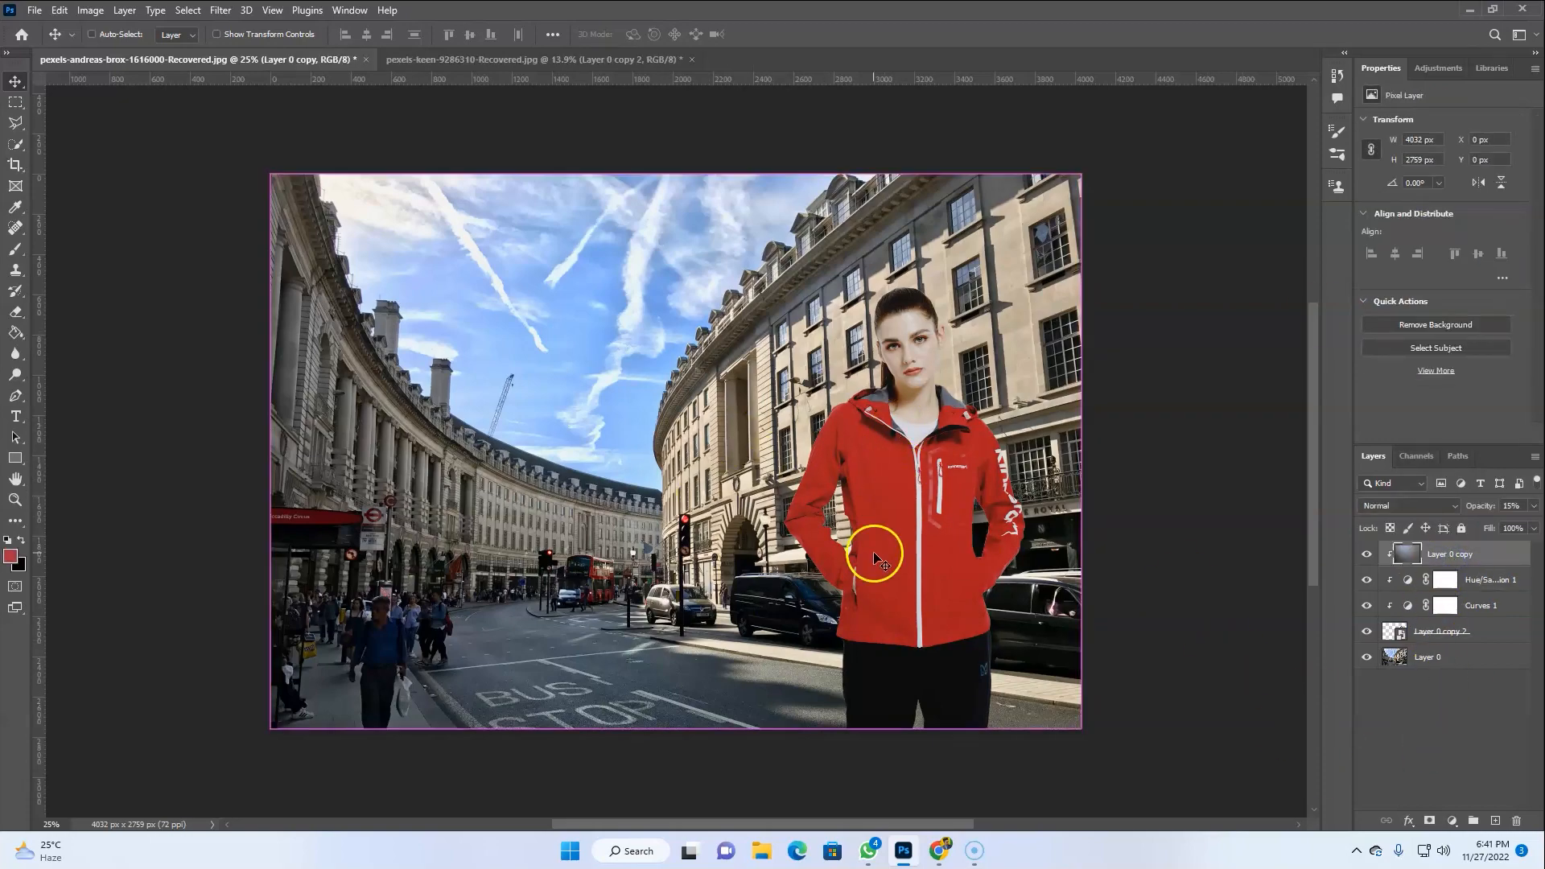
pyautogui.hotkey('ctrl', '+')
pyautogui.hotkey('ctrl', '+')
pyautogui.hotkey('ctrl', '+')
pyautogui.hotkey('ctrl', '+')
pyautogui.moveTo(1064, 518); pyautogui.dragTo(811, 595)
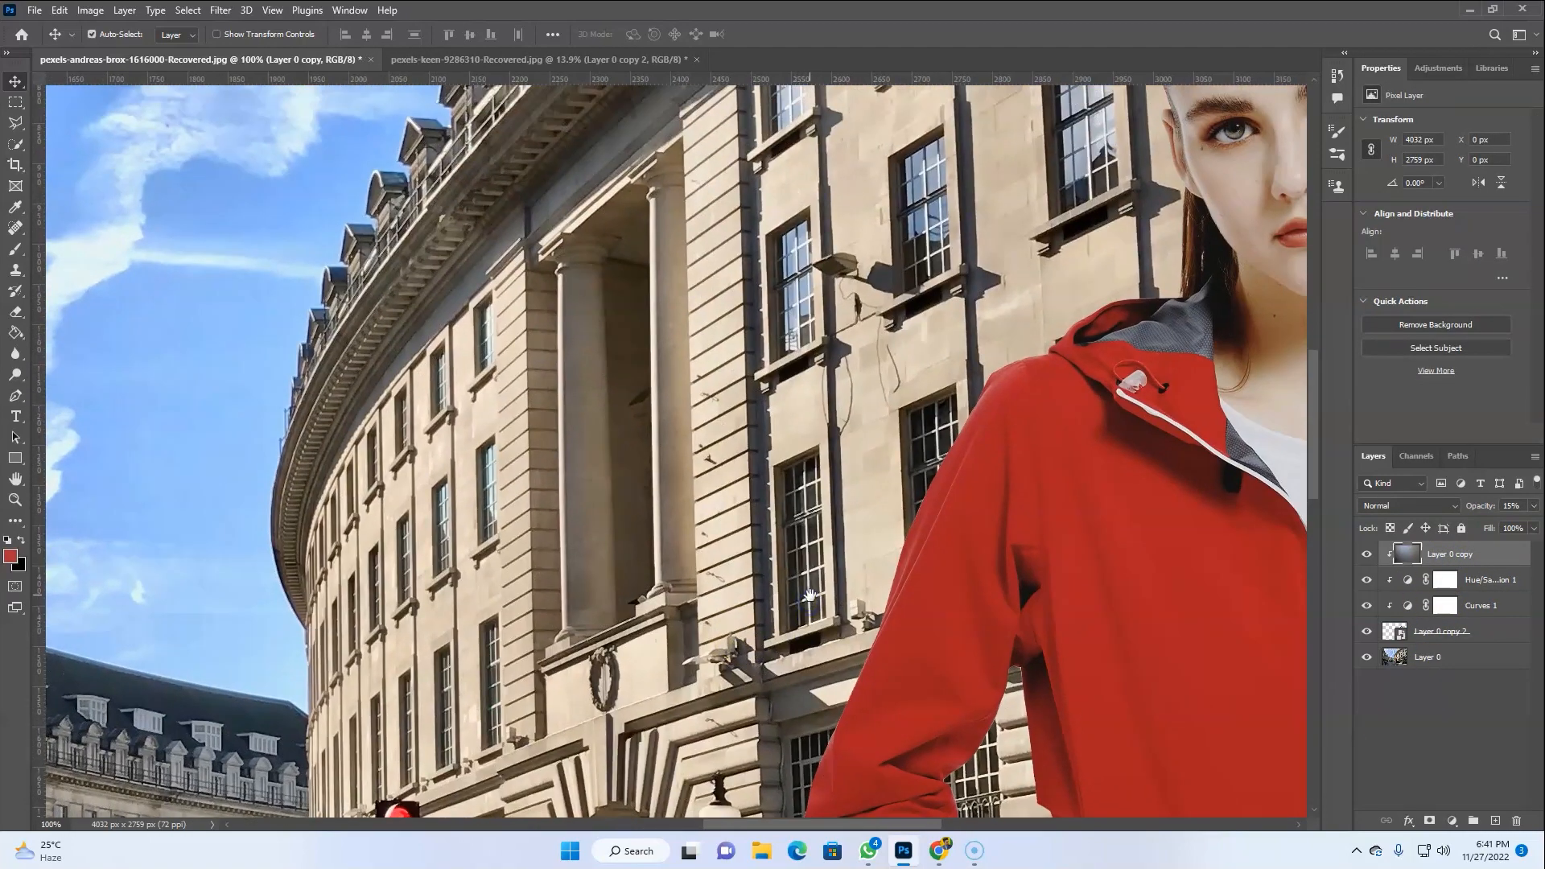
pyautogui.hotkey('ctrl', '0')
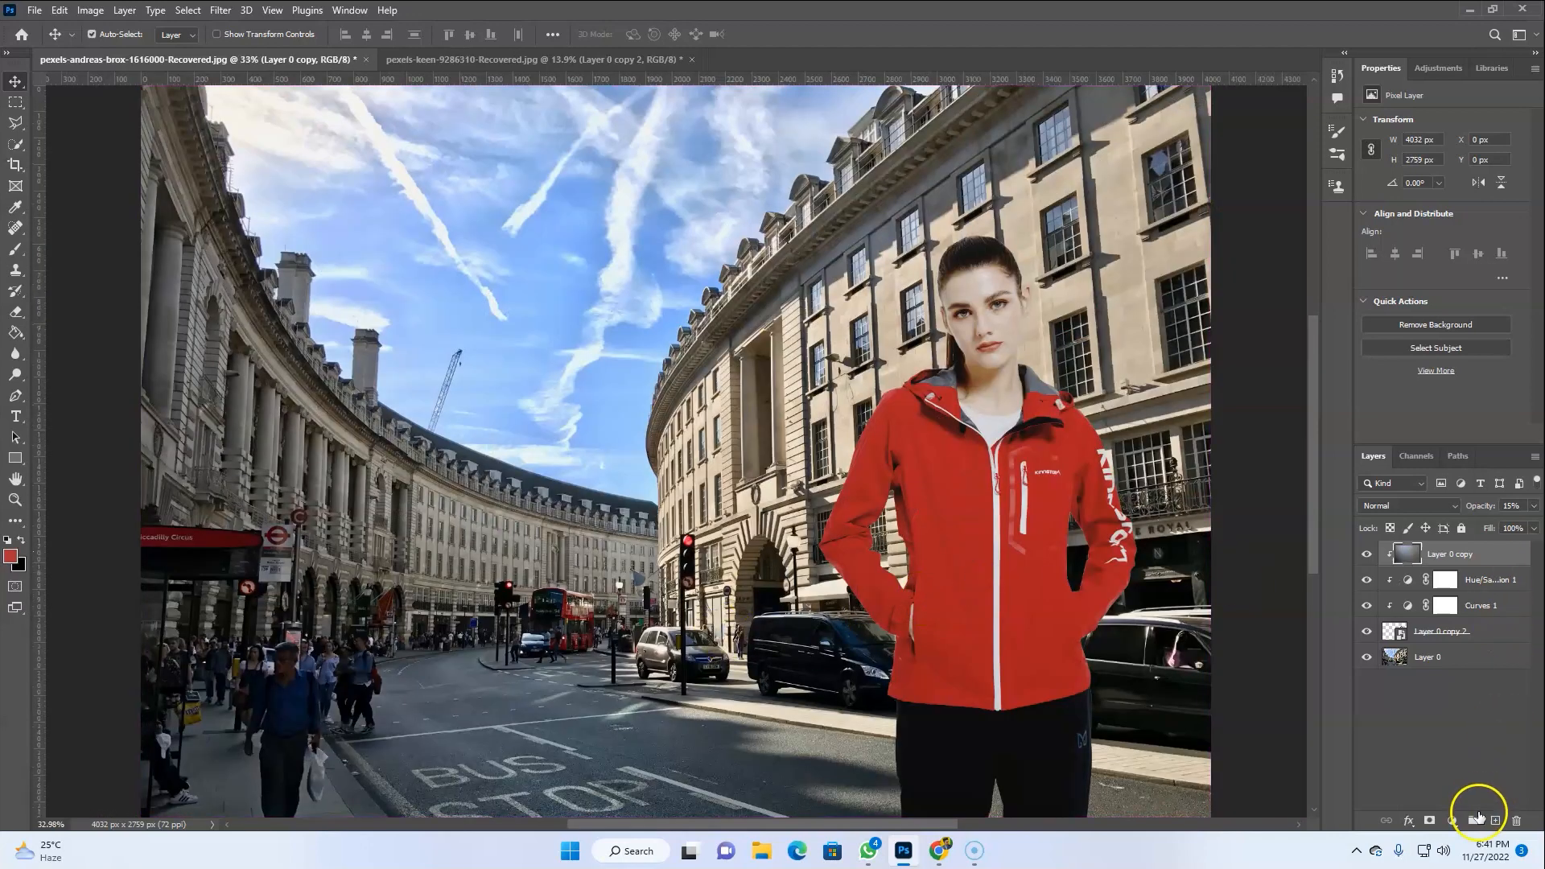
# Add a new Curves adjustment layer and raise the Blue channel slightly by sampling the model's face
pyautogui.click(1453, 820)
pyautogui.click(1442, 621)
pyautogui.click(1455, 142)
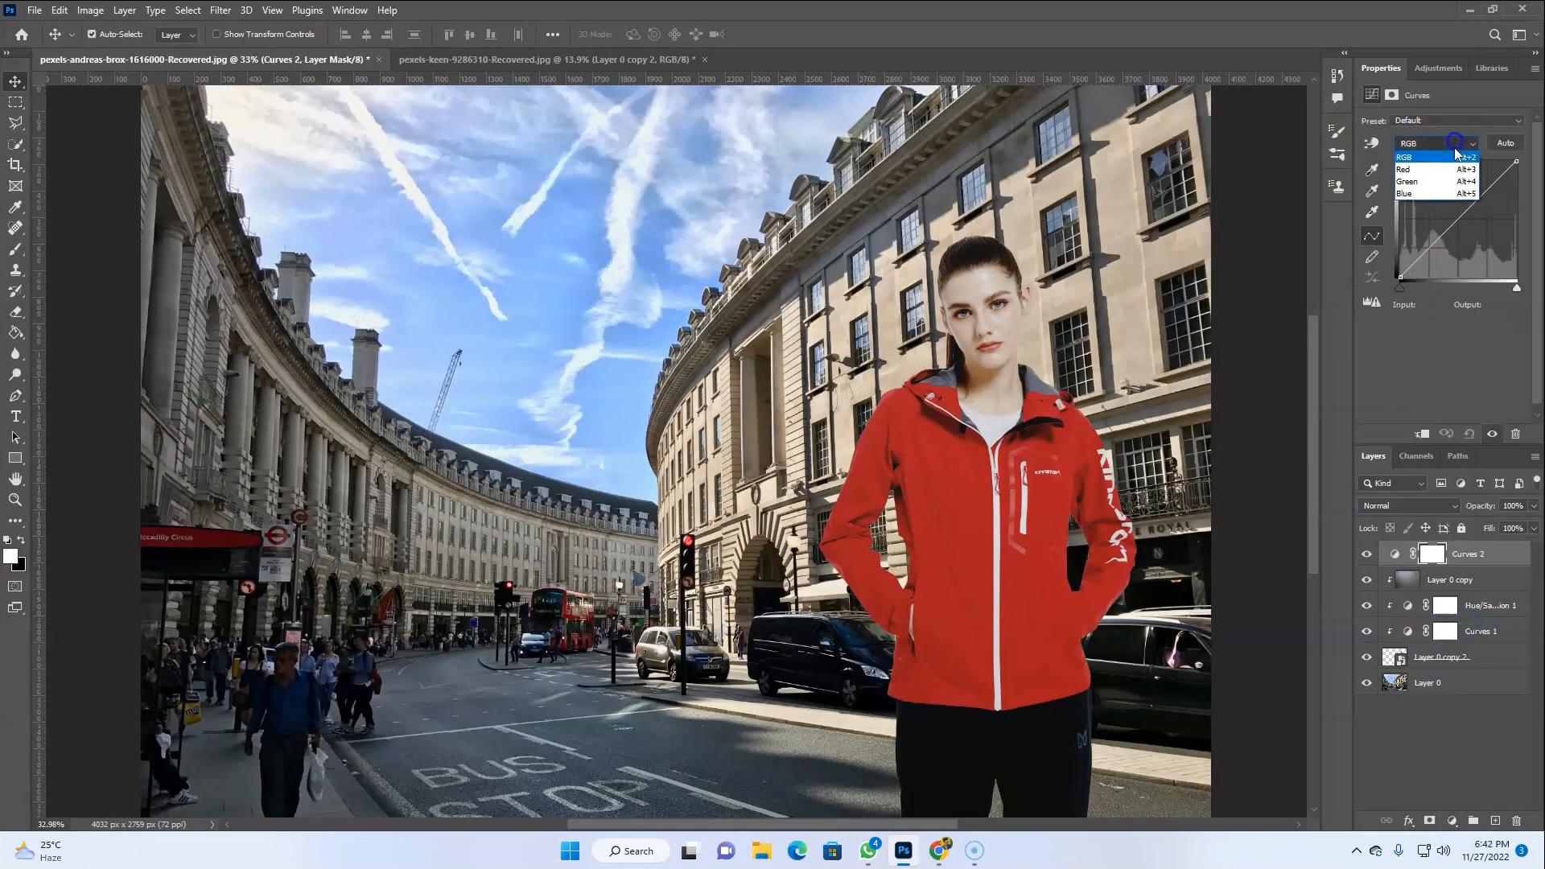
pyautogui.click(1437, 193)
pyautogui.click(1371, 142)
pyautogui.moveTo(953, 296); pyautogui.dragTo(950, 295)
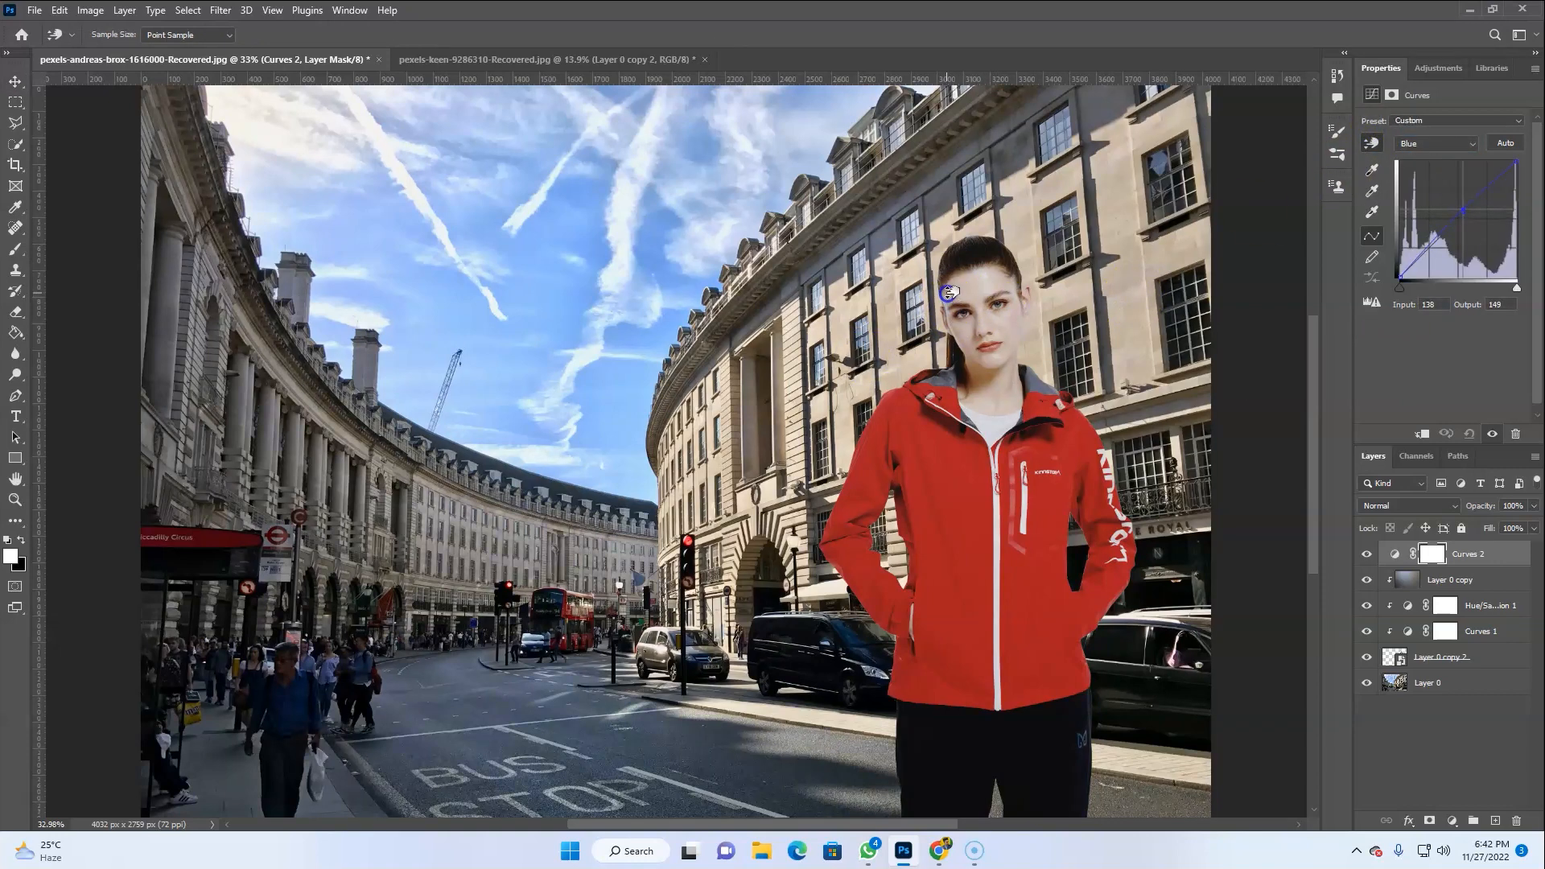
# Switch the curve to the Red channel and add a point sampled from the jacket
pyautogui.click(1473, 144)
pyautogui.click(1434, 172)
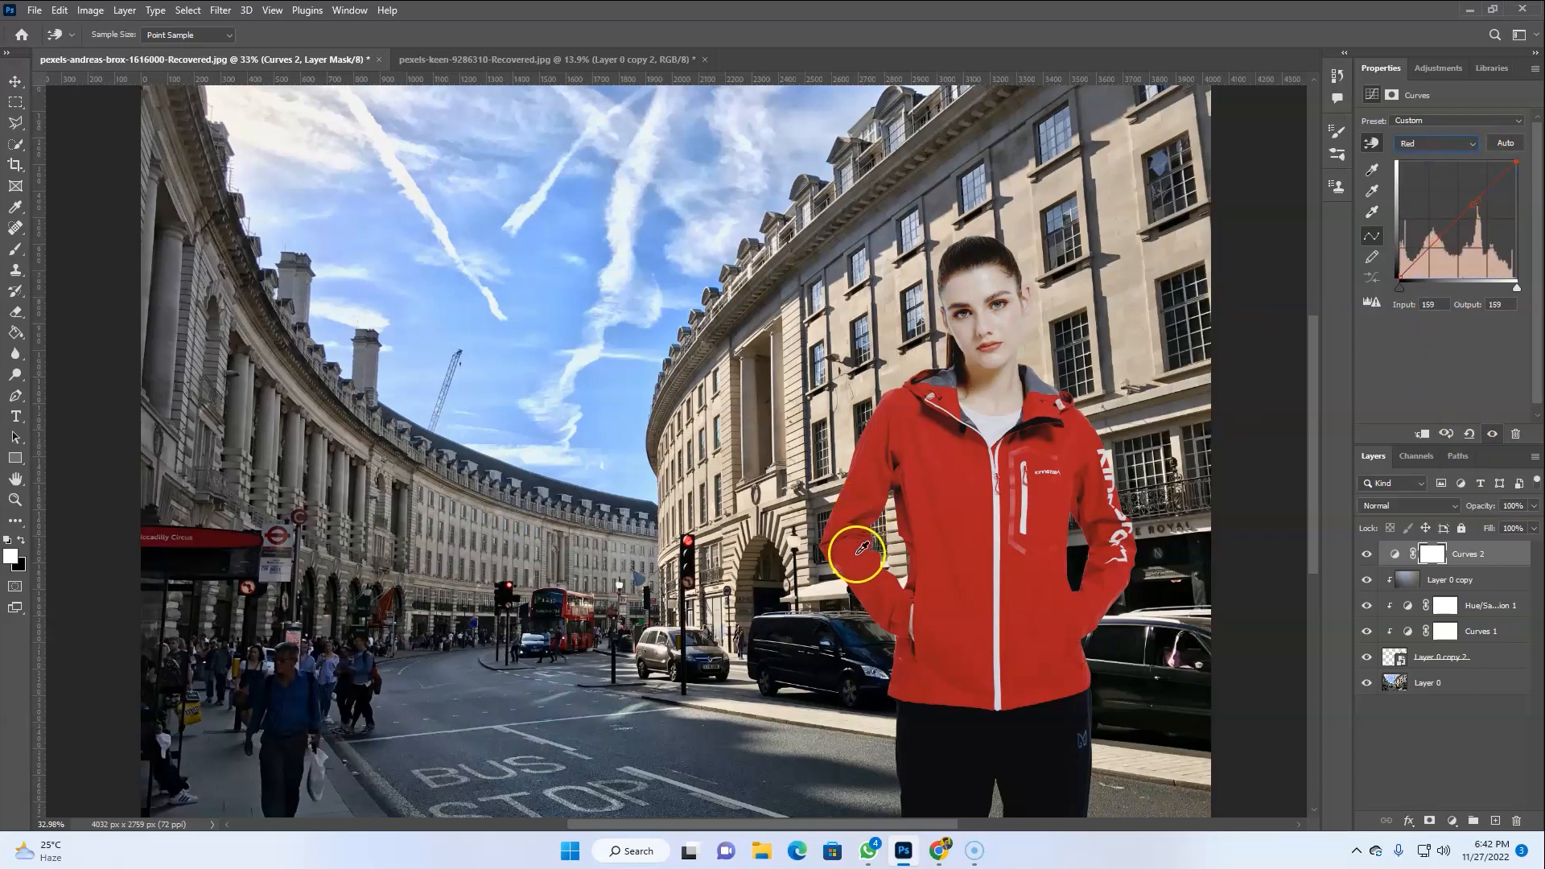
pyautogui.click(917, 517)
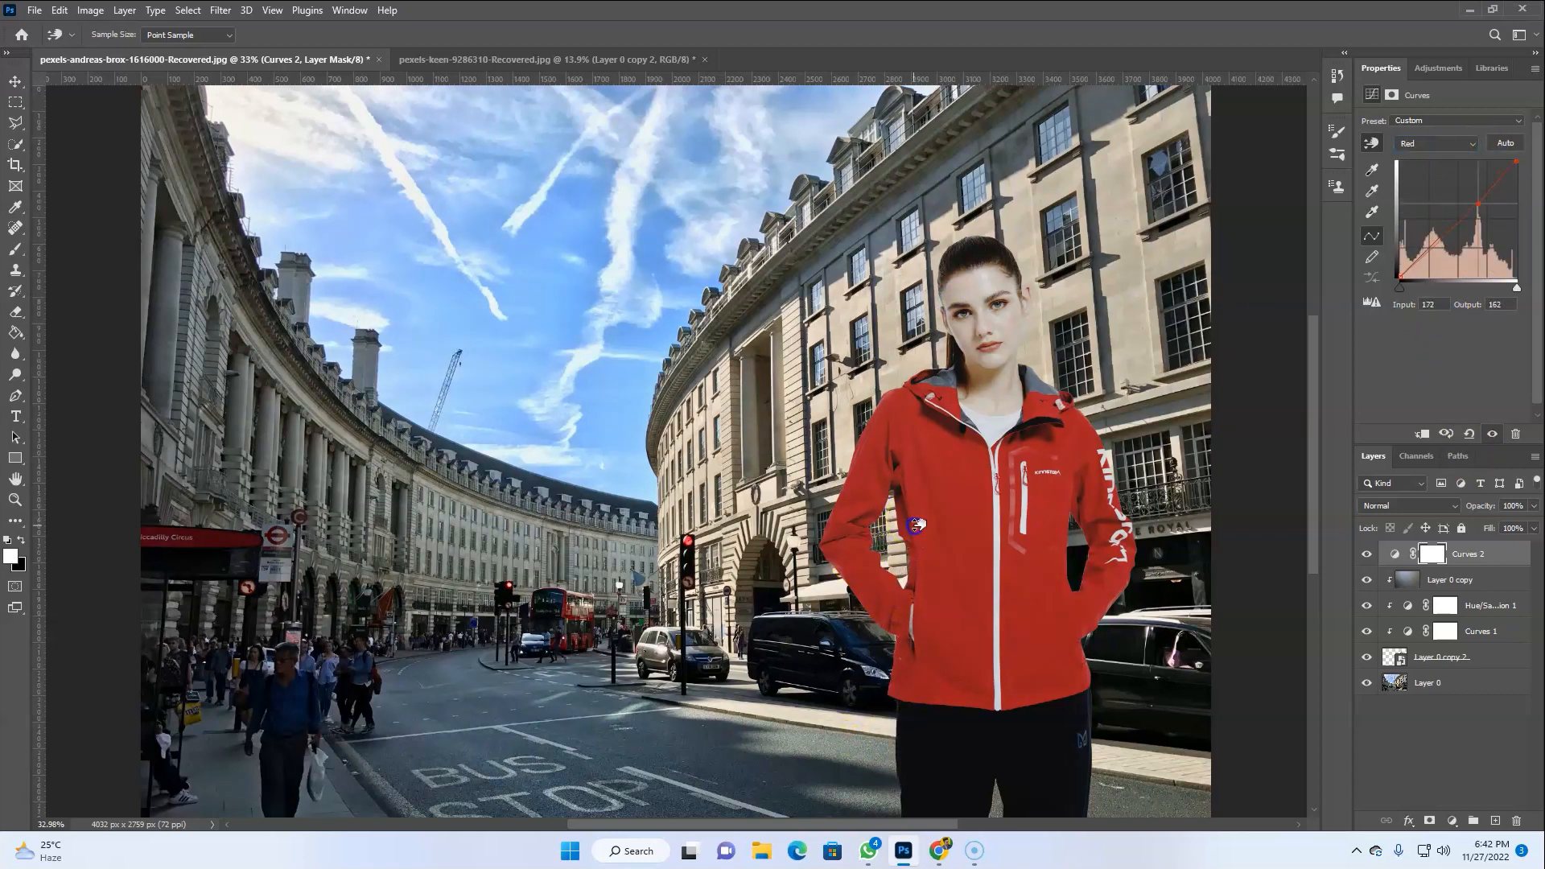
# Sample one more jacket point on the Red curve, then move the Layer 0 copy layer above the Curves 2 layer
pyautogui.click(1022, 510)
pyautogui.click(1476, 777)
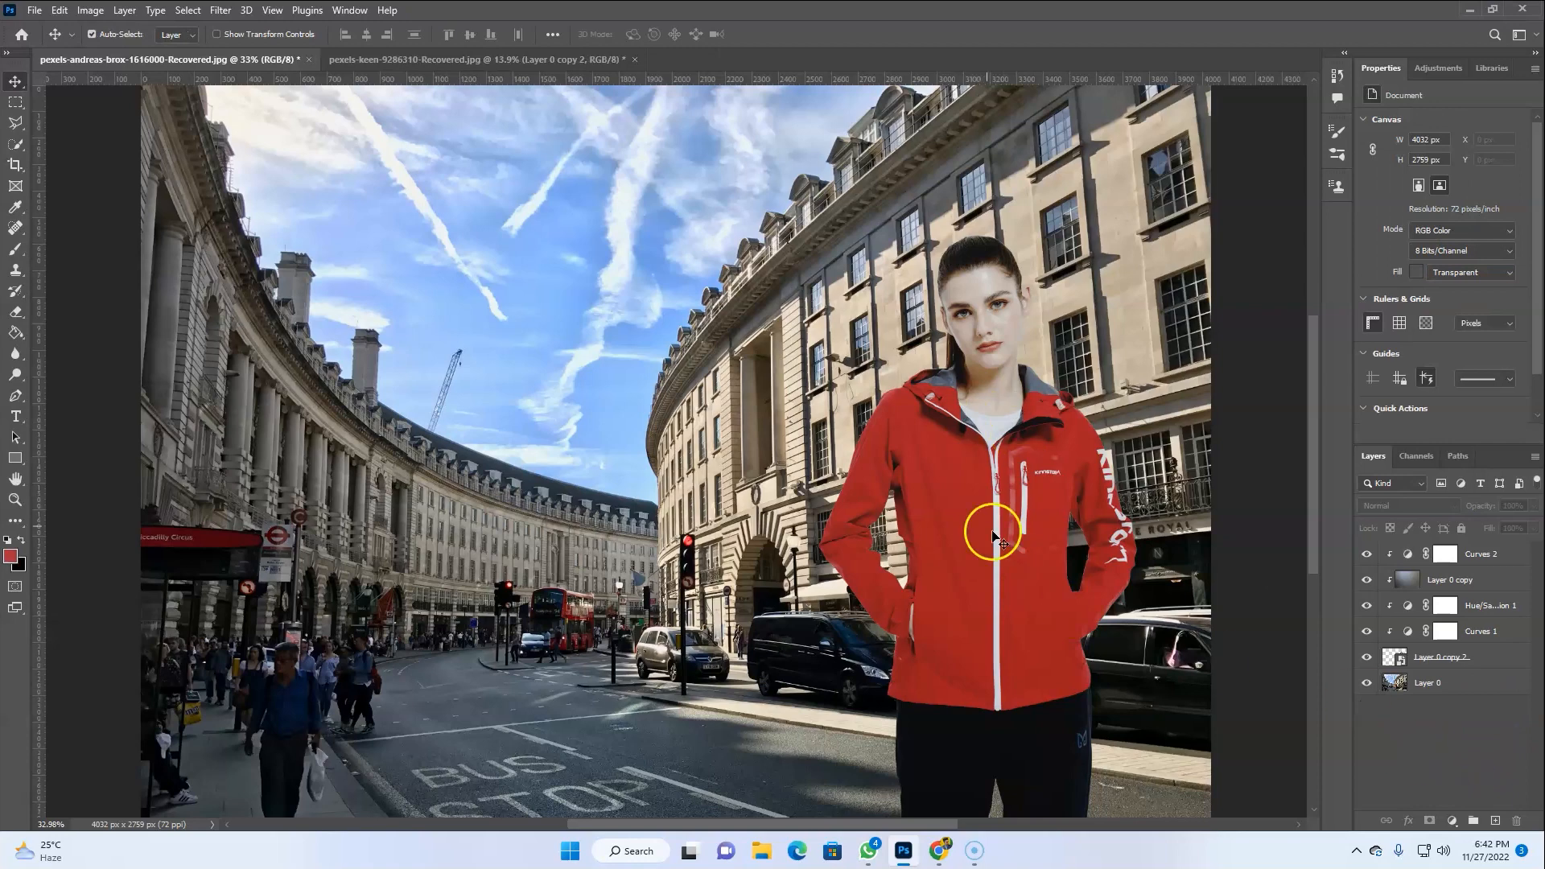
pyautogui.moveTo(1416, 555); pyautogui.dragTo(1416, 592)
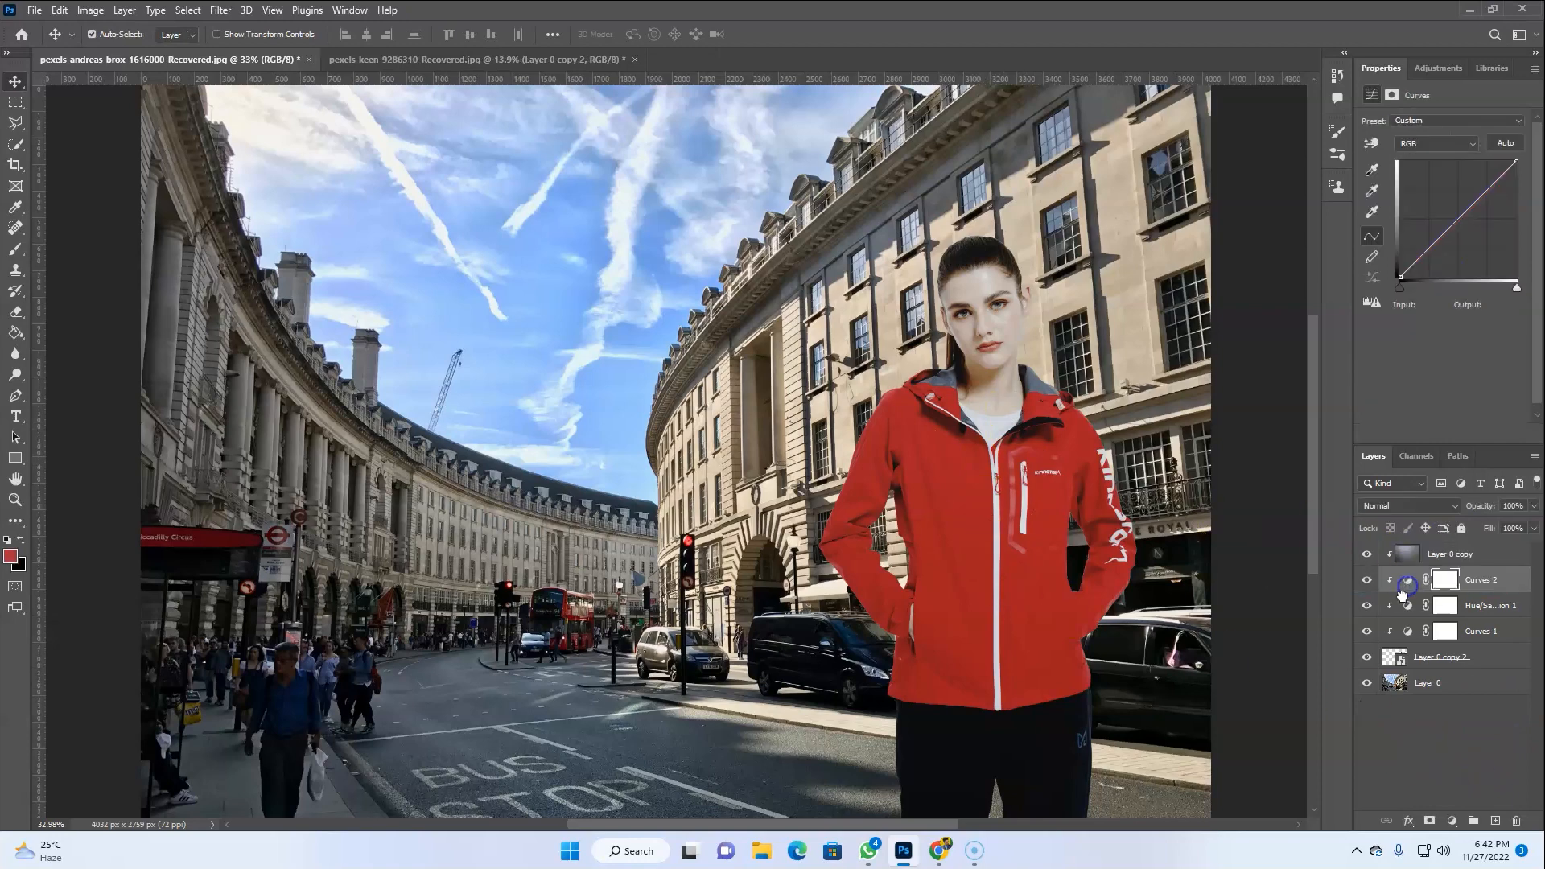
pyautogui.click(1421, 734)
# Duplicate the Layer 0 background layer
pyautogui.click(1477, 684)
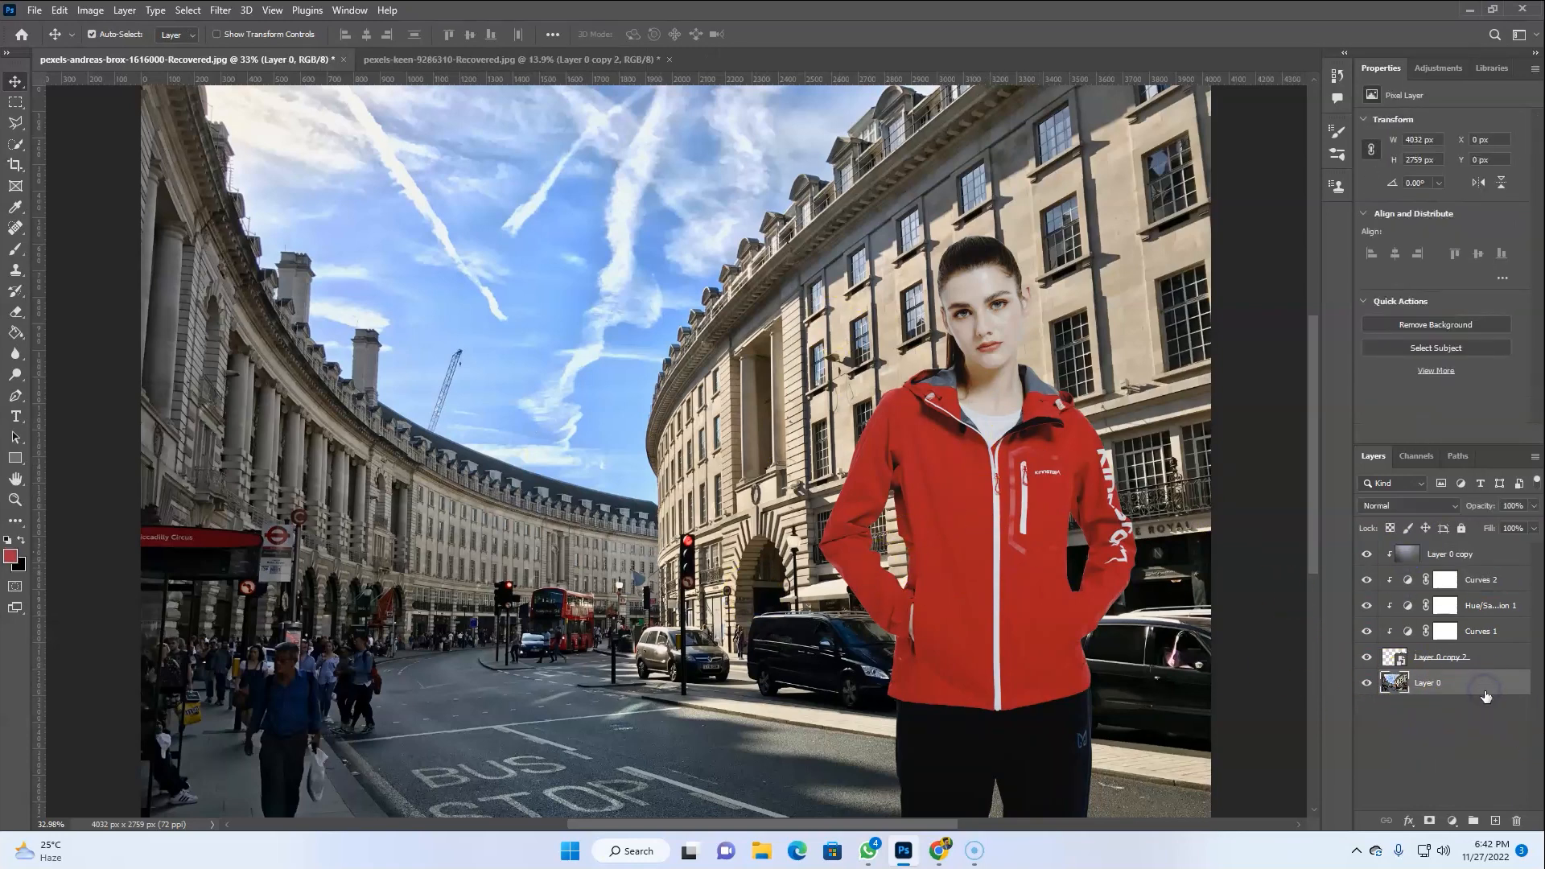
pyautogui.rightClick(1474, 685)
pyautogui.click(1304, 215)
pyautogui.press('Return')
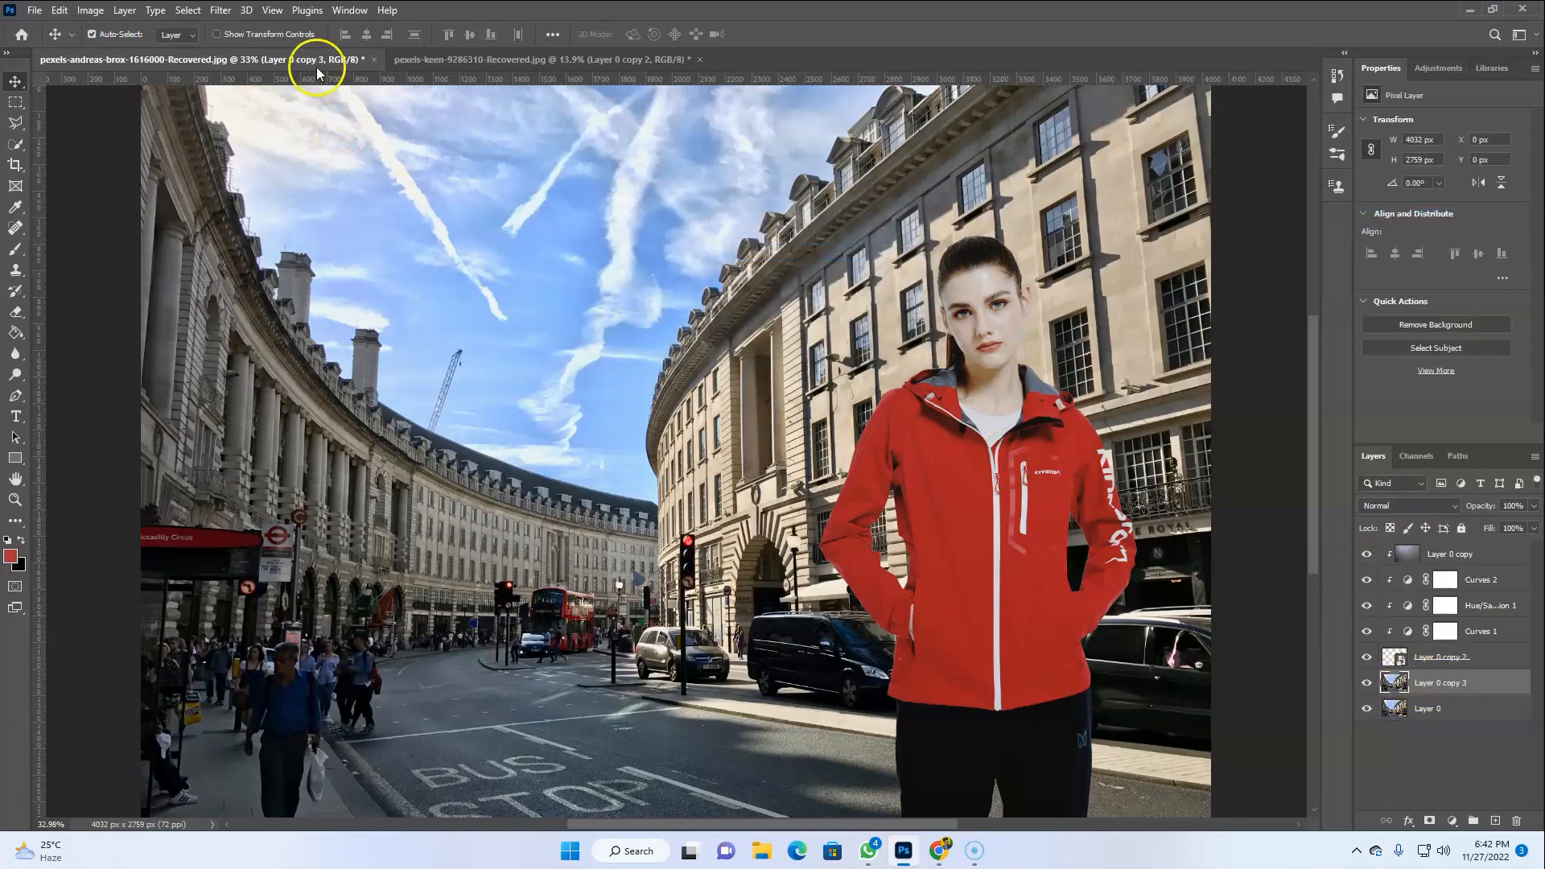
# Open the Tilt-Shift blur on the duplicated background, reposition its focus band and set the blur to 30 px
pyautogui.click(232, 12)
pyautogui.moveTo(387, 242)
pyautogui.click(435, 261)
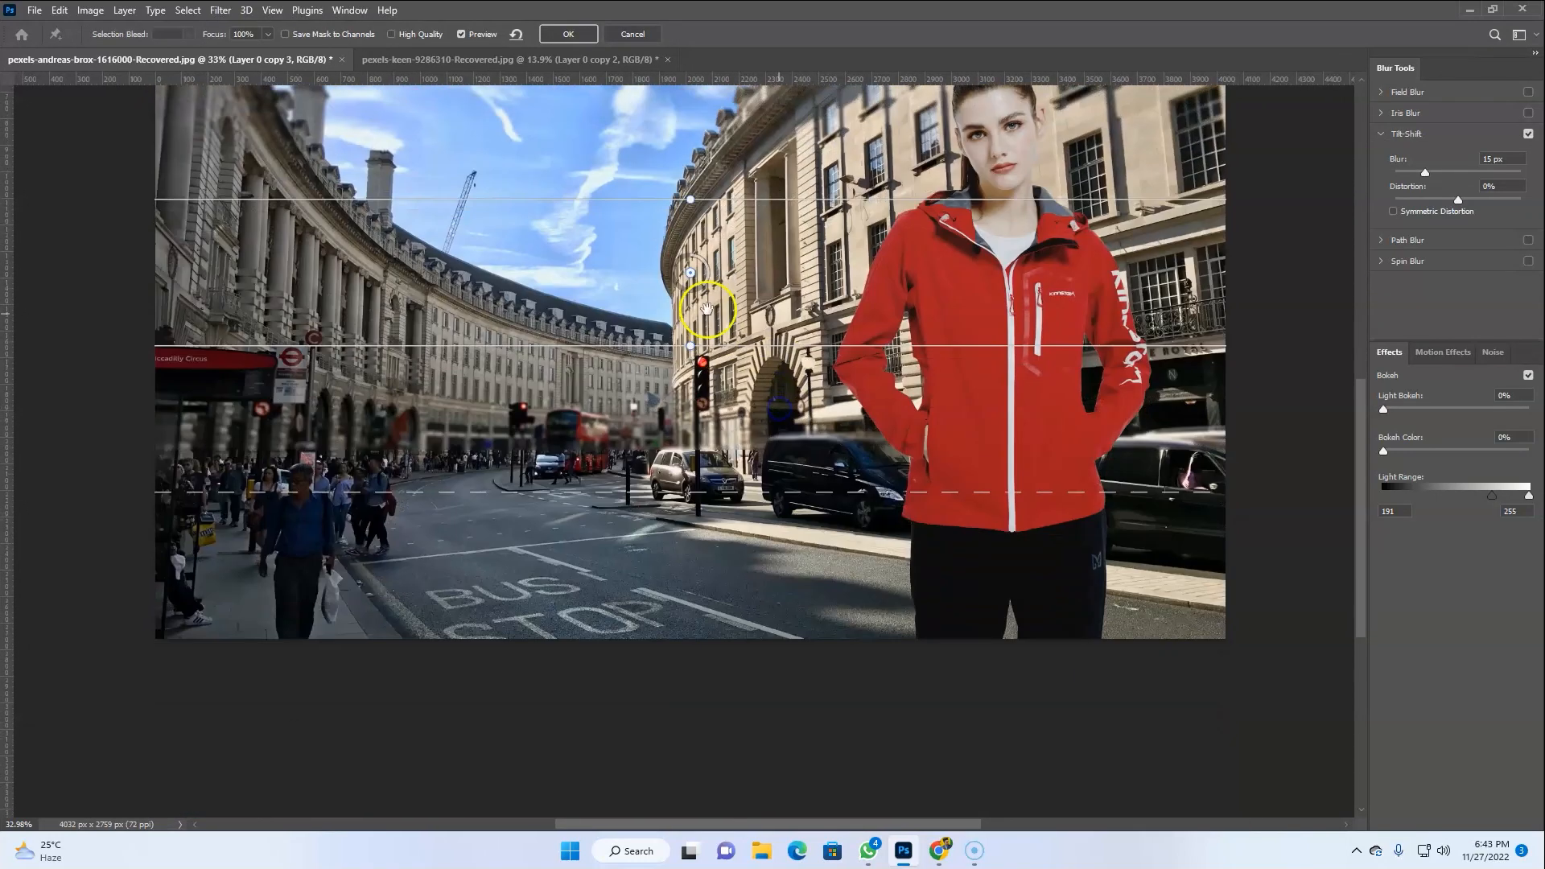
pyautogui.moveTo(697, 298); pyautogui.dragTo(742, 787)
pyautogui.moveTo(716, 552); pyautogui.dragTo(715, 471)
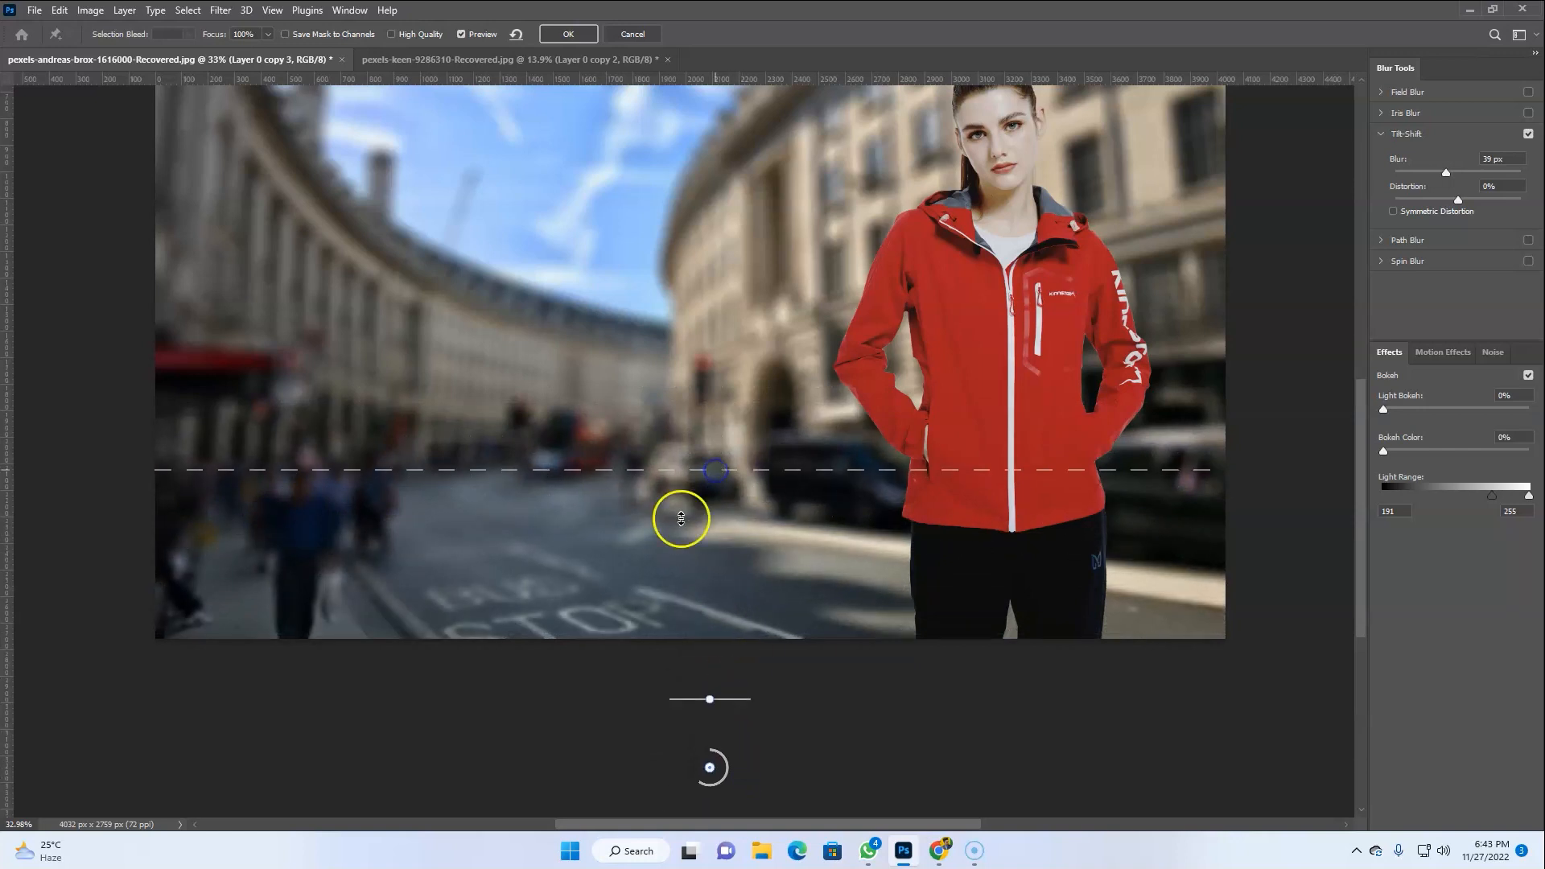
pyautogui.write('30')
# Rotate the tilt-shift focus lines to vertical, shift the blur pins away from the model, and apply the blur
pyautogui.hotkey('ctrl', '-')
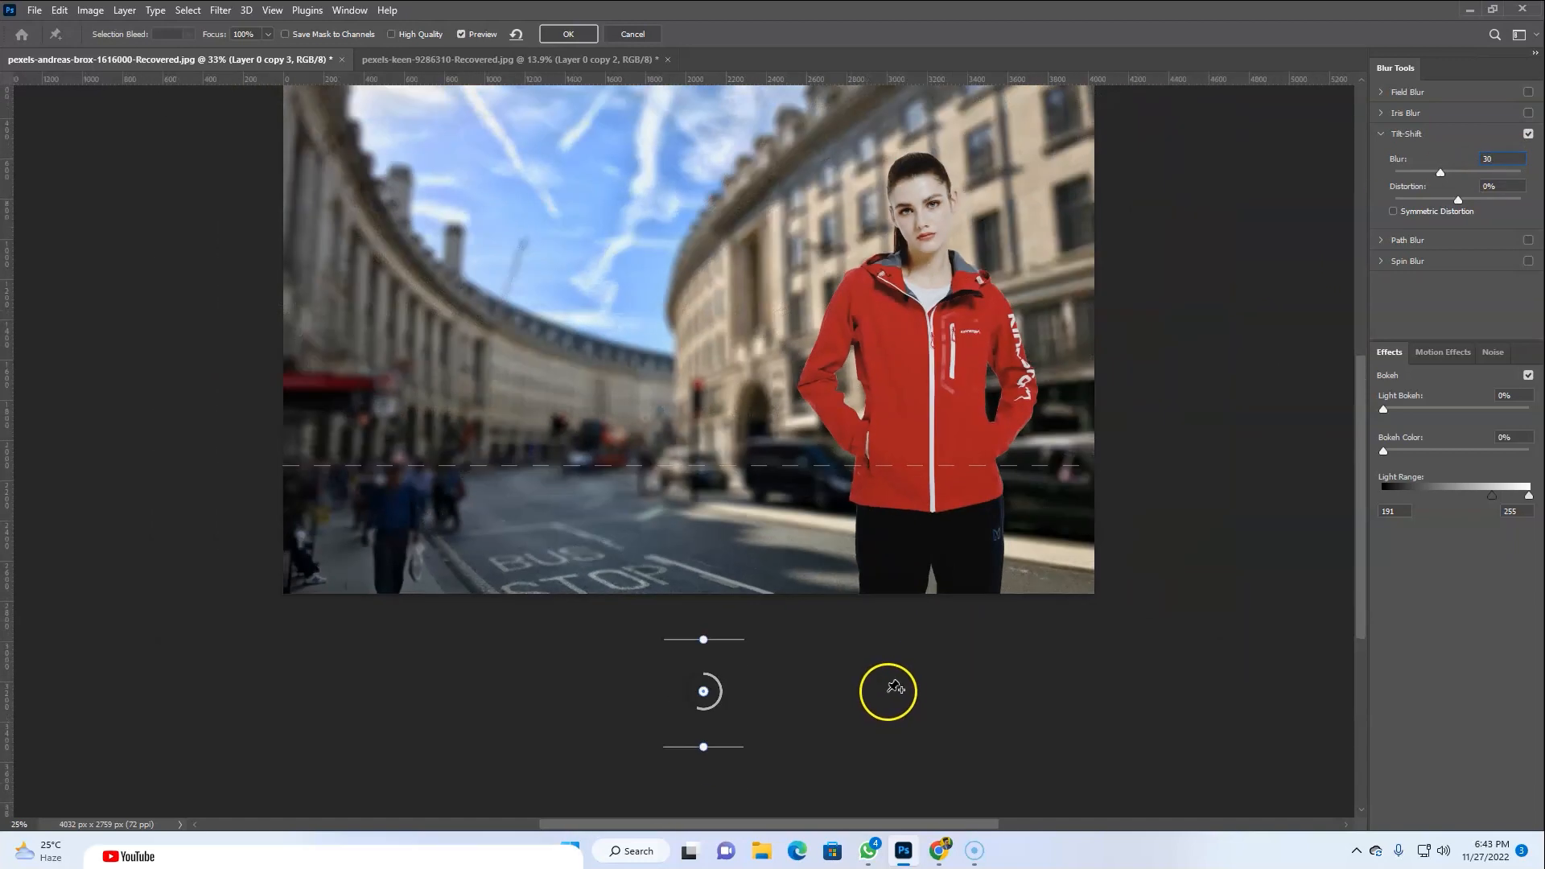
pyautogui.hotkey('ctrl', '-')
pyautogui.click(501, 354)
pyautogui.moveTo(500, 318); pyautogui.dragTo(319, 349)
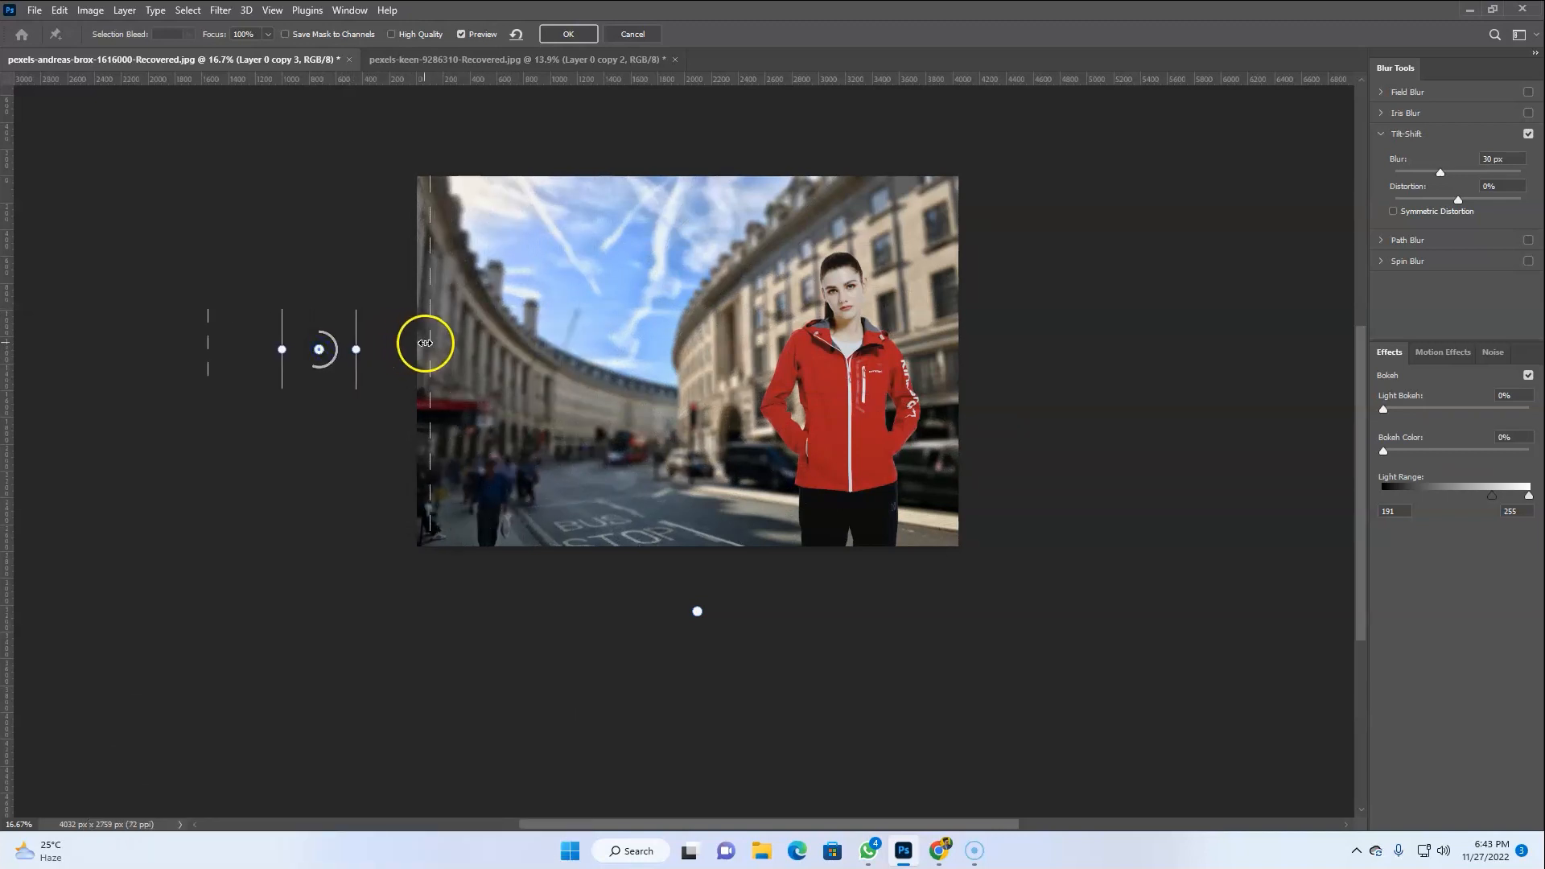
pyautogui.moveTo(503, 343); pyautogui.dragTo(719, 355)
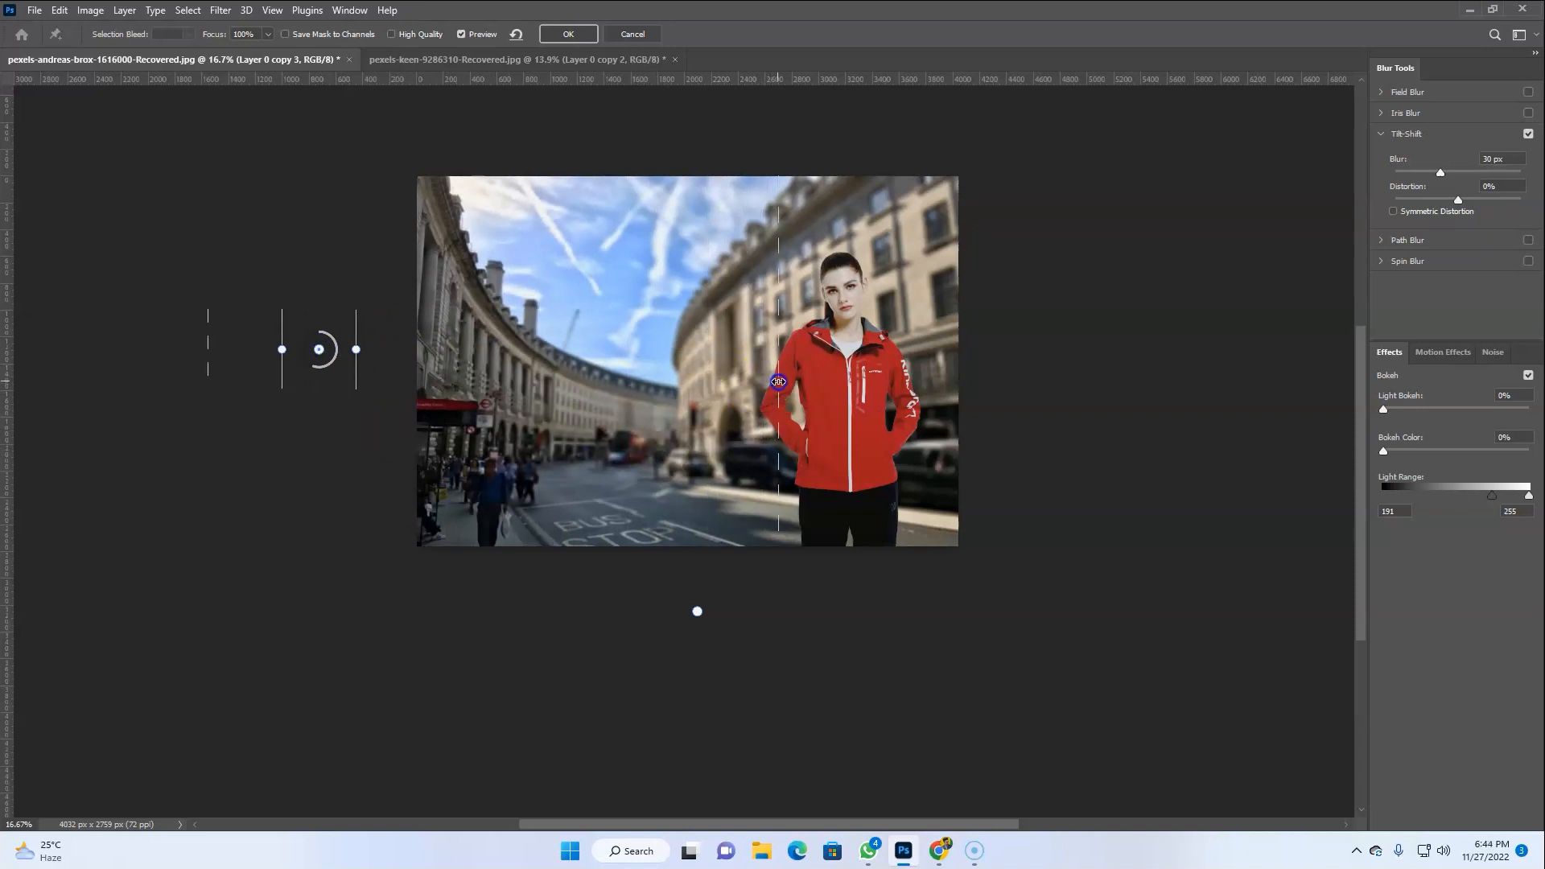
pyautogui.click(1074, 367)
pyautogui.moveTo(1074, 330); pyautogui.dragTo(1106, 381)
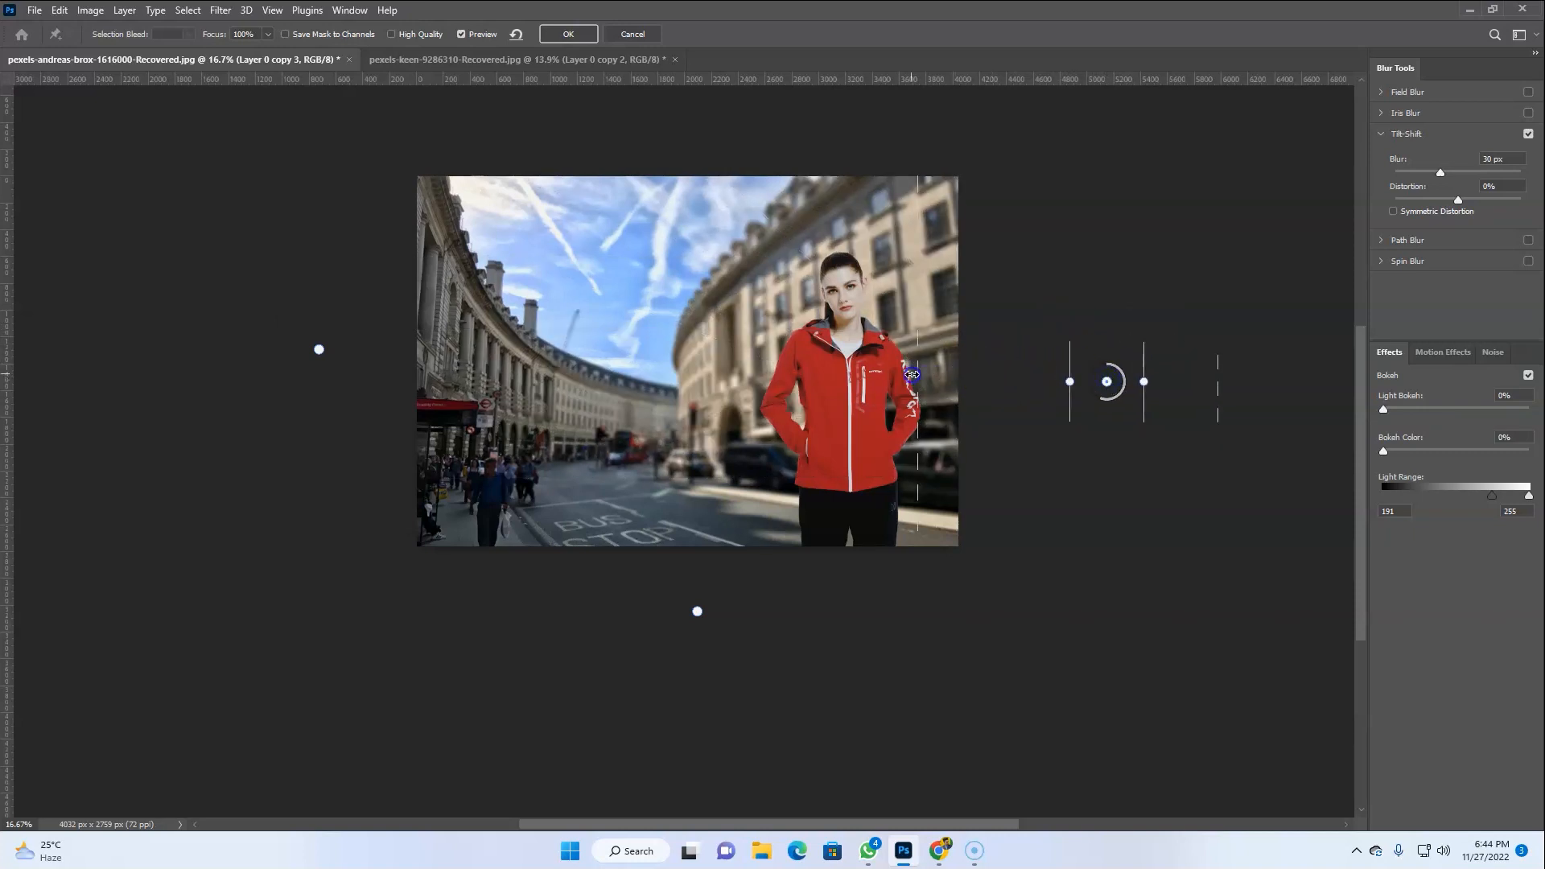
pyautogui.click(566, 34)
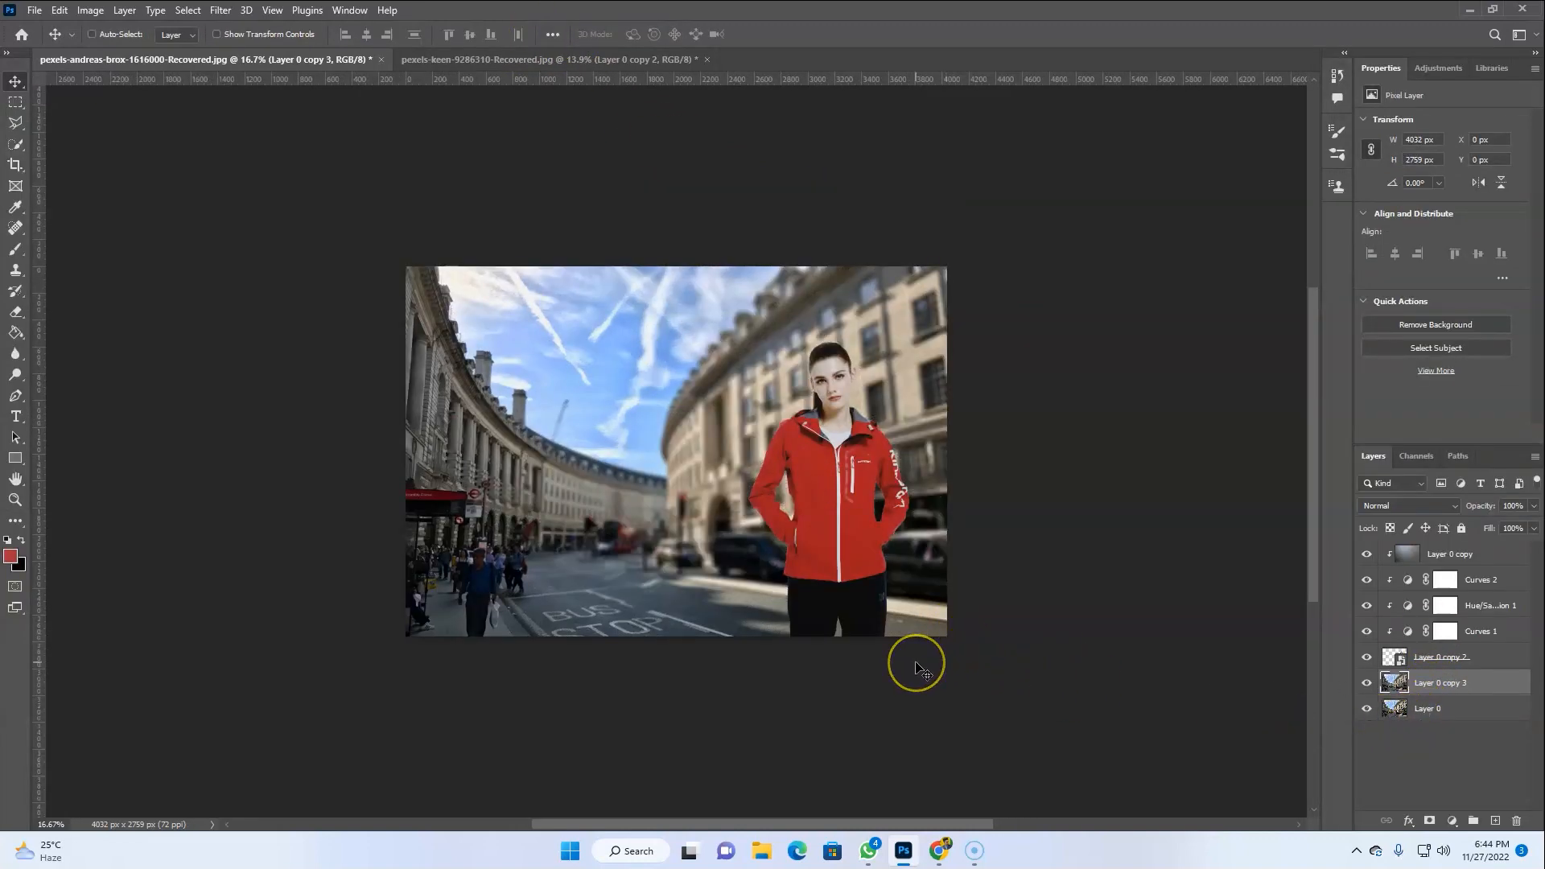
# Apply a Gaussian Blur with a 4.0 pixel radius to the model's smart object layer
pyautogui.hotkey('ctrl', '0')
pyautogui.keyDown('ctrl'); pyautogui.click(985, 537); pyautogui.keyUp('ctrl')
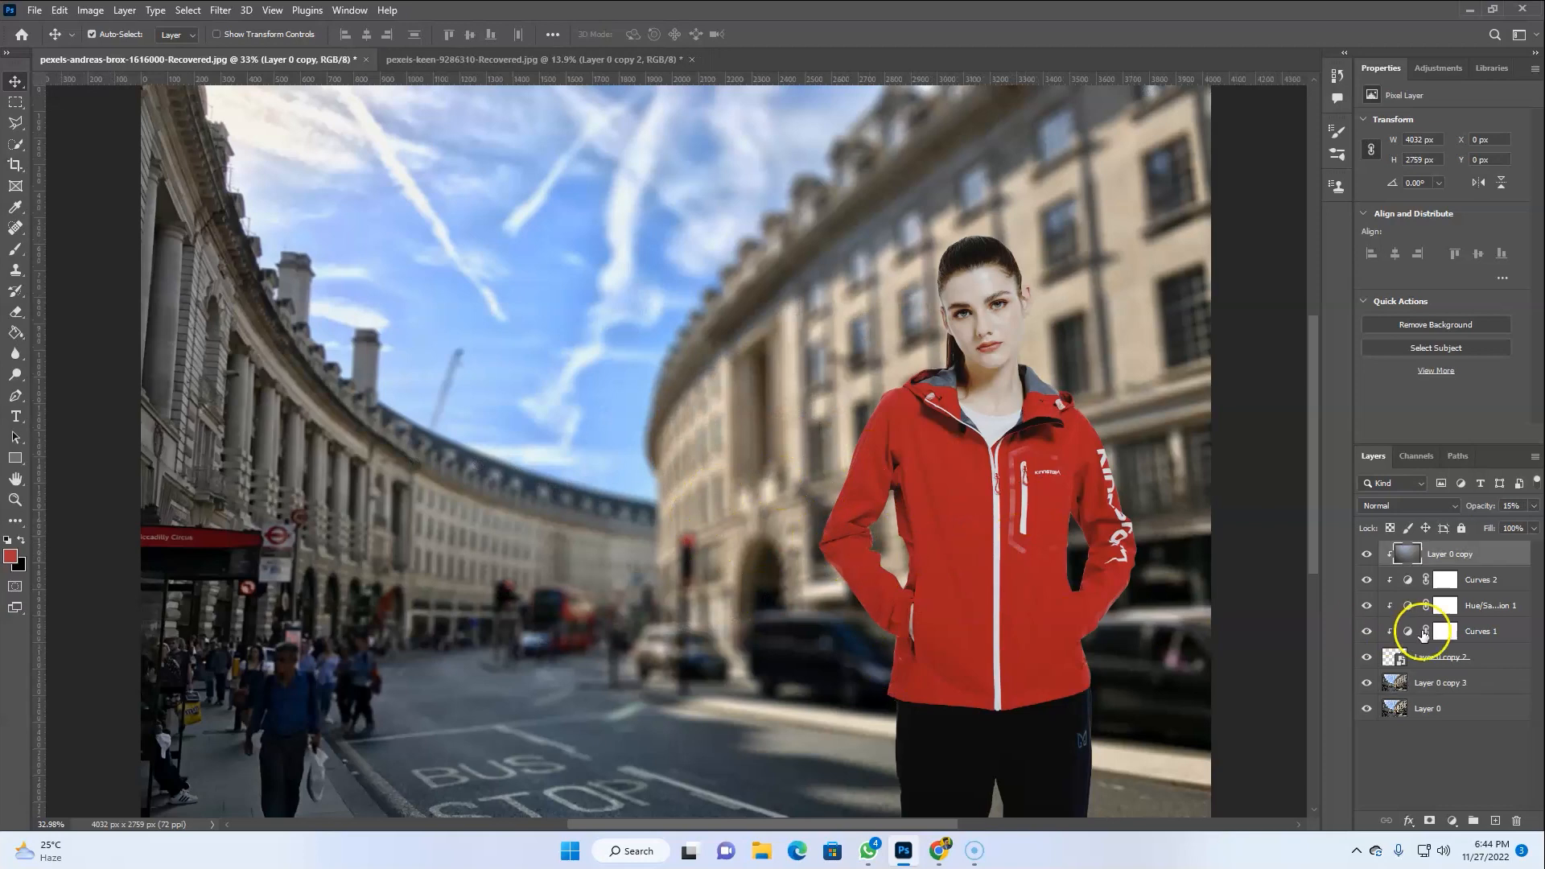
pyautogui.click(1397, 657)
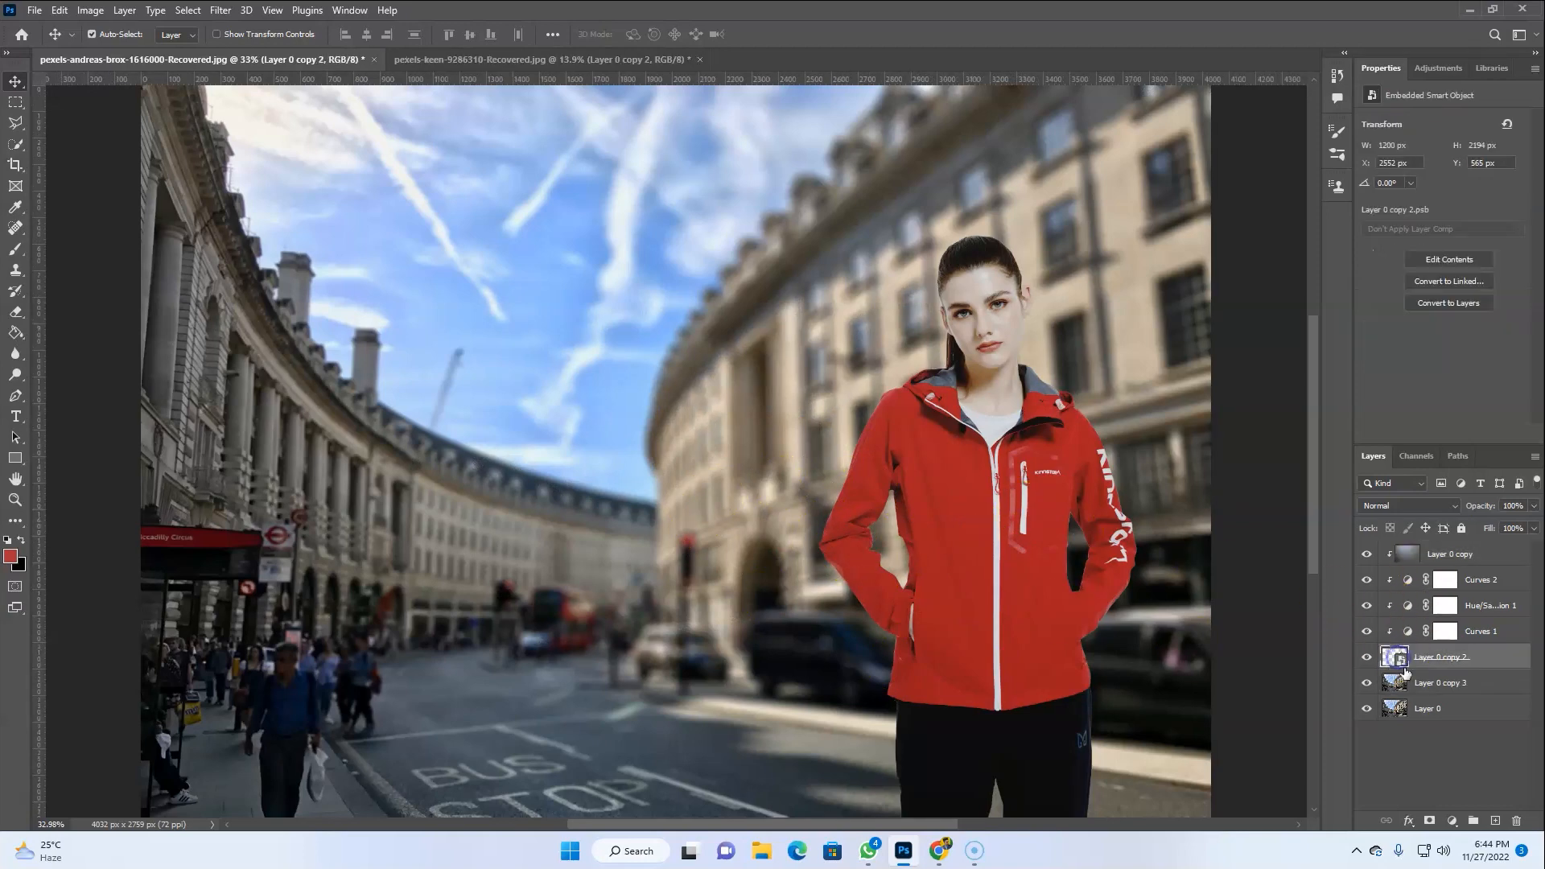
pyautogui.click(227, 10)
pyautogui.moveTo(258, 211)
pyautogui.click(437, 274)
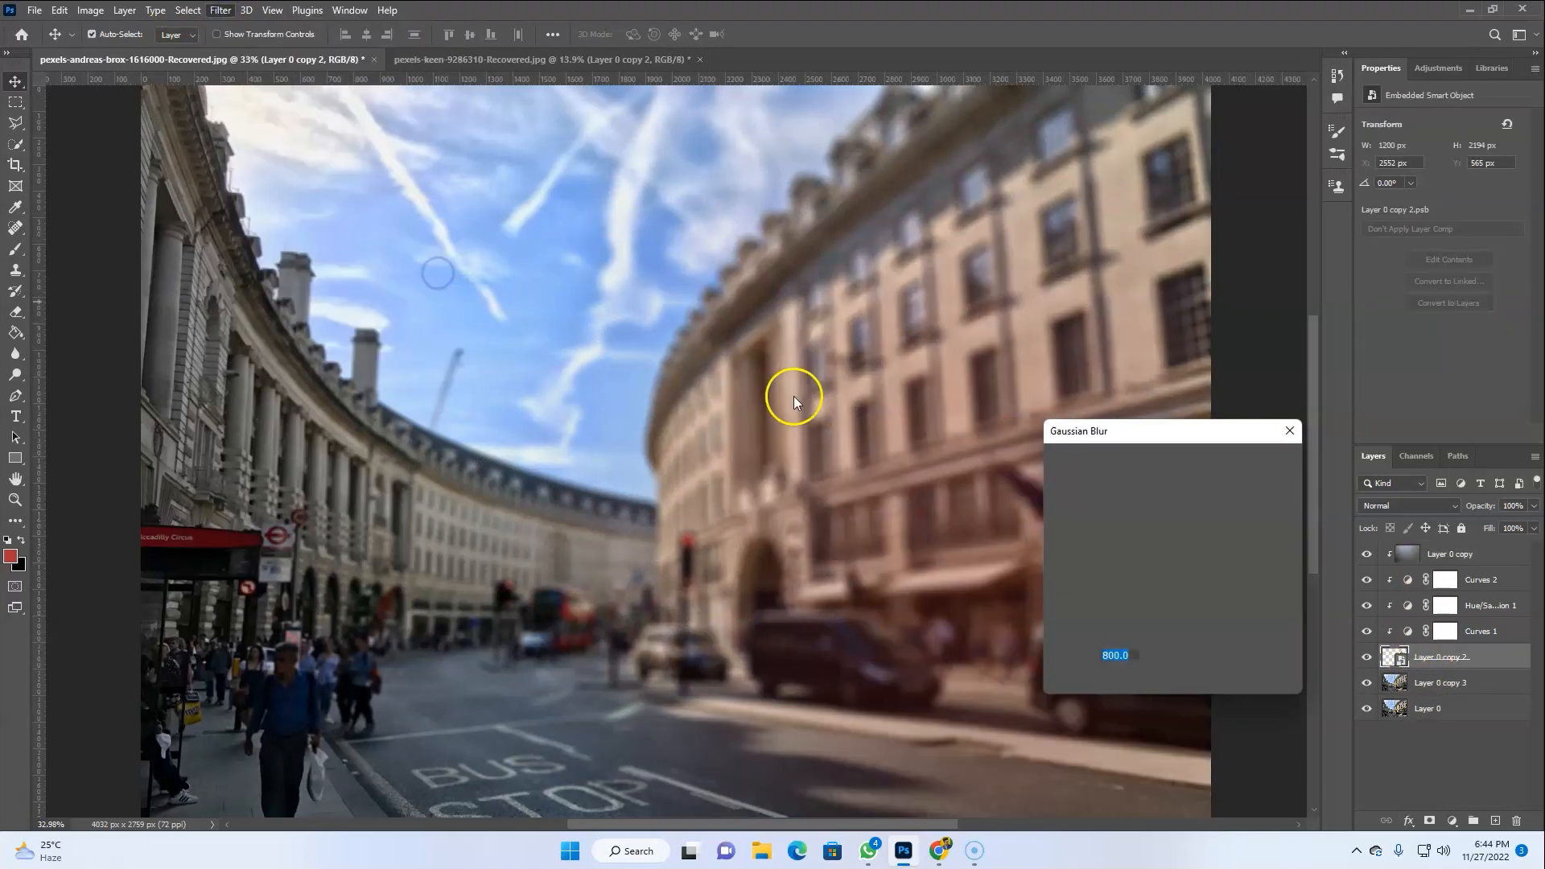
pyautogui.moveTo(1149, 673); pyautogui.dragTo(1090, 682)
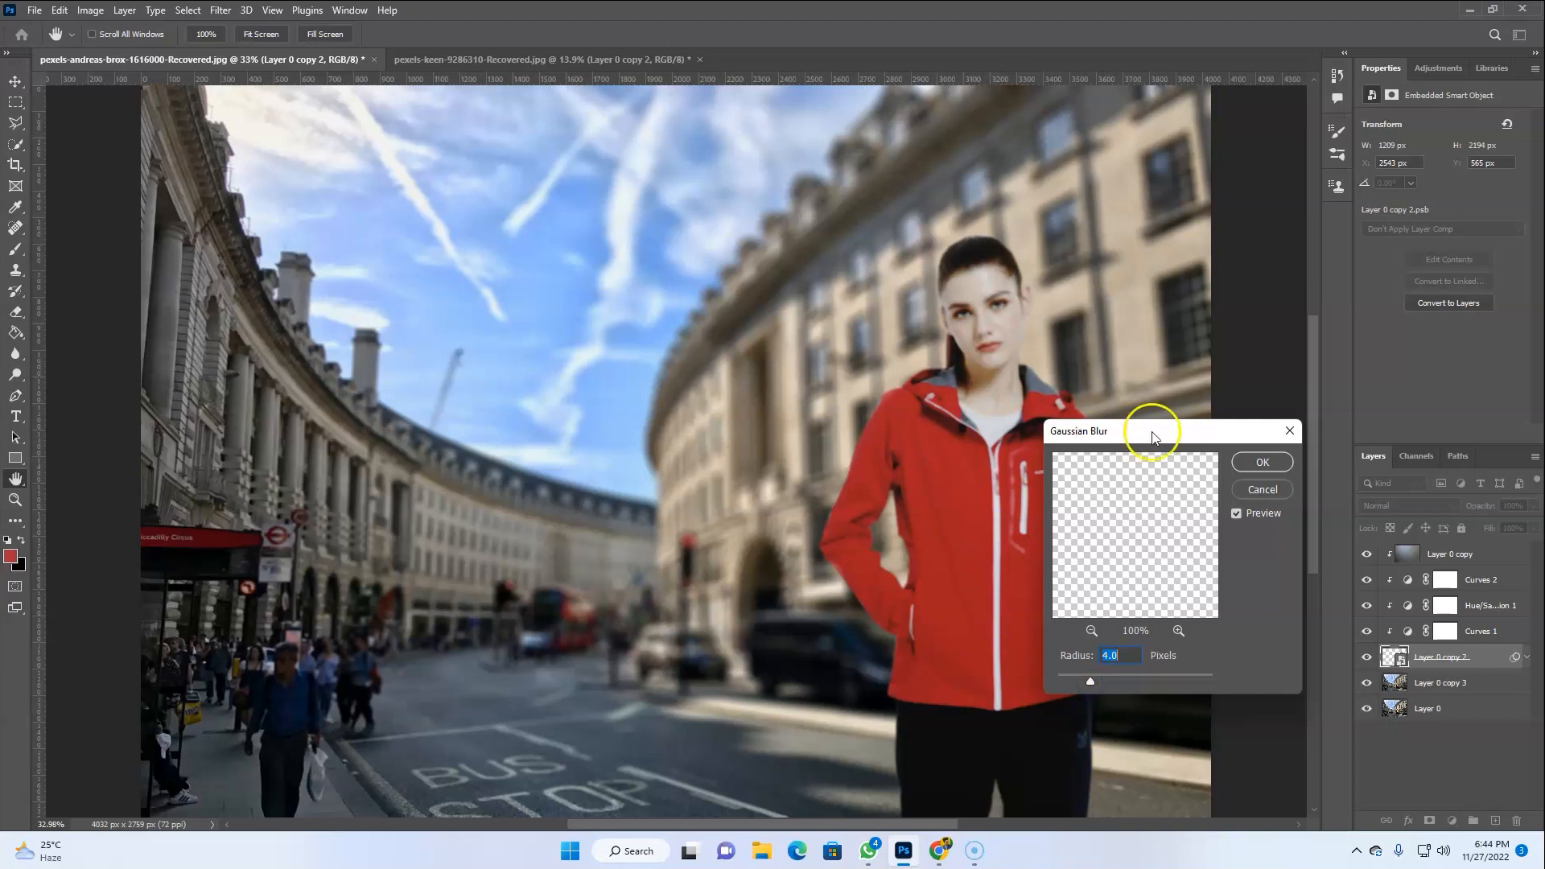
pyautogui.click(1260, 462)
# Paint black on the Gaussian Blur filter mask with a large soft brush at 30% flow over the model's face and jacket
pyautogui.click(1421, 684)
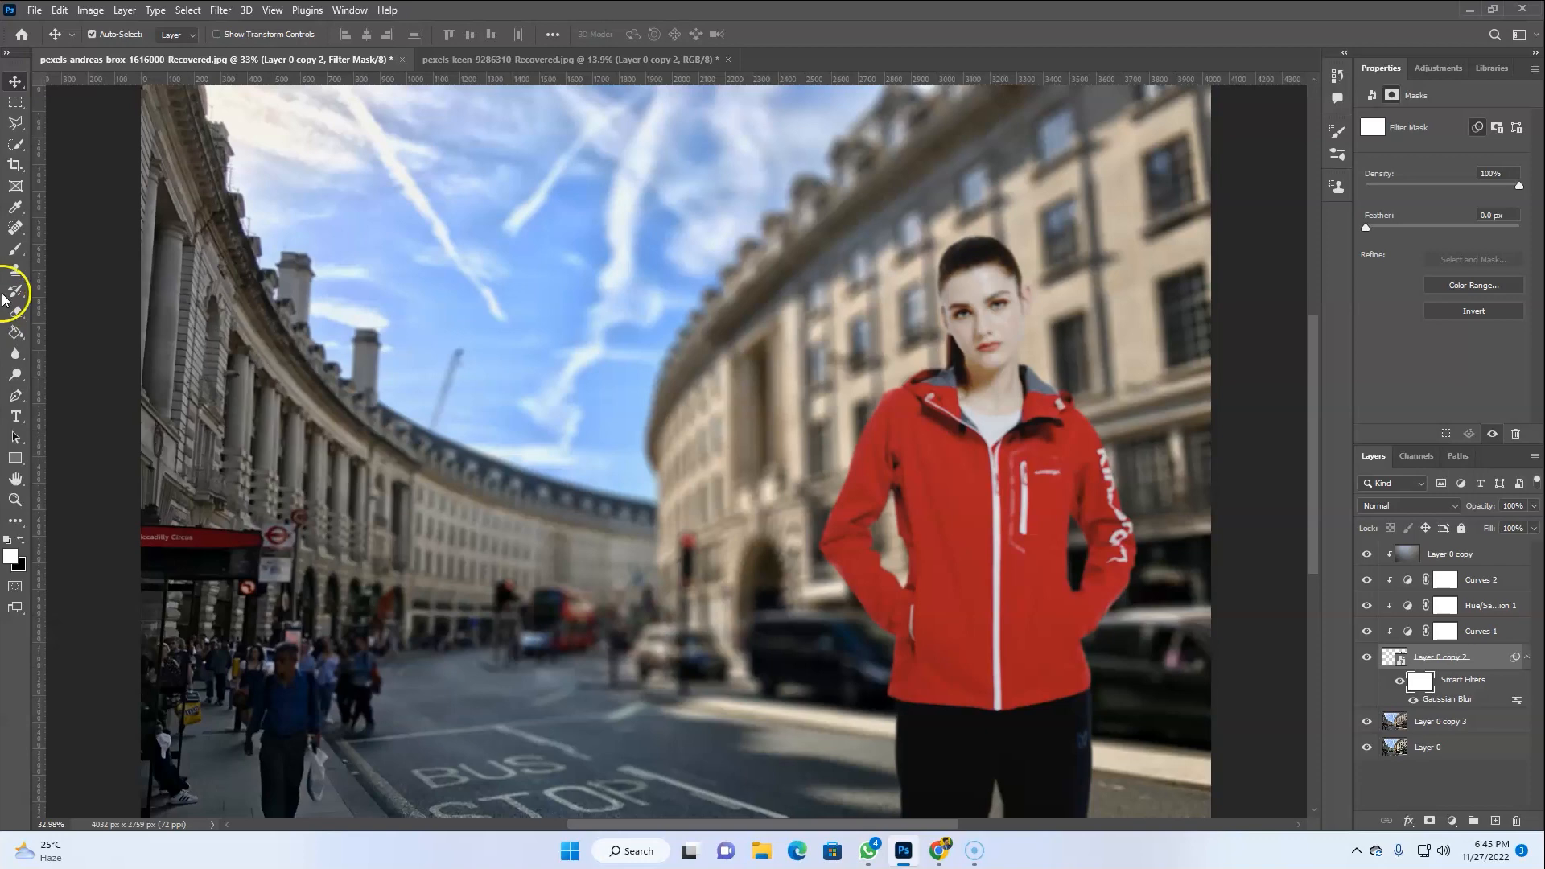
pyautogui.press('b')
pyautogui.press(']')
pyautogui.press(']')
pyautogui.press(']')
pyautogui.press(']')
pyautogui.press(']')
pyautogui.press(']')
pyautogui.press(']')
pyautogui.press(']')
pyautogui.press(']')
pyautogui.press(']')
pyautogui.press(']')
pyautogui.press(']')
pyautogui.press(']')
pyautogui.press(']')
pyautogui.hotkey('ctrl', '+')
pyautogui.moveTo(1000, 358)
pyautogui.mouseDown()
pyautogui.moveTo(959, 494)
pyautogui.moveTo(736, 498)
pyautogui.moveTo(671, 481)
pyautogui.mouseUp()
pyautogui.hotkey('ctrl', '+')
pyautogui.hotkey('ctrl', '+')
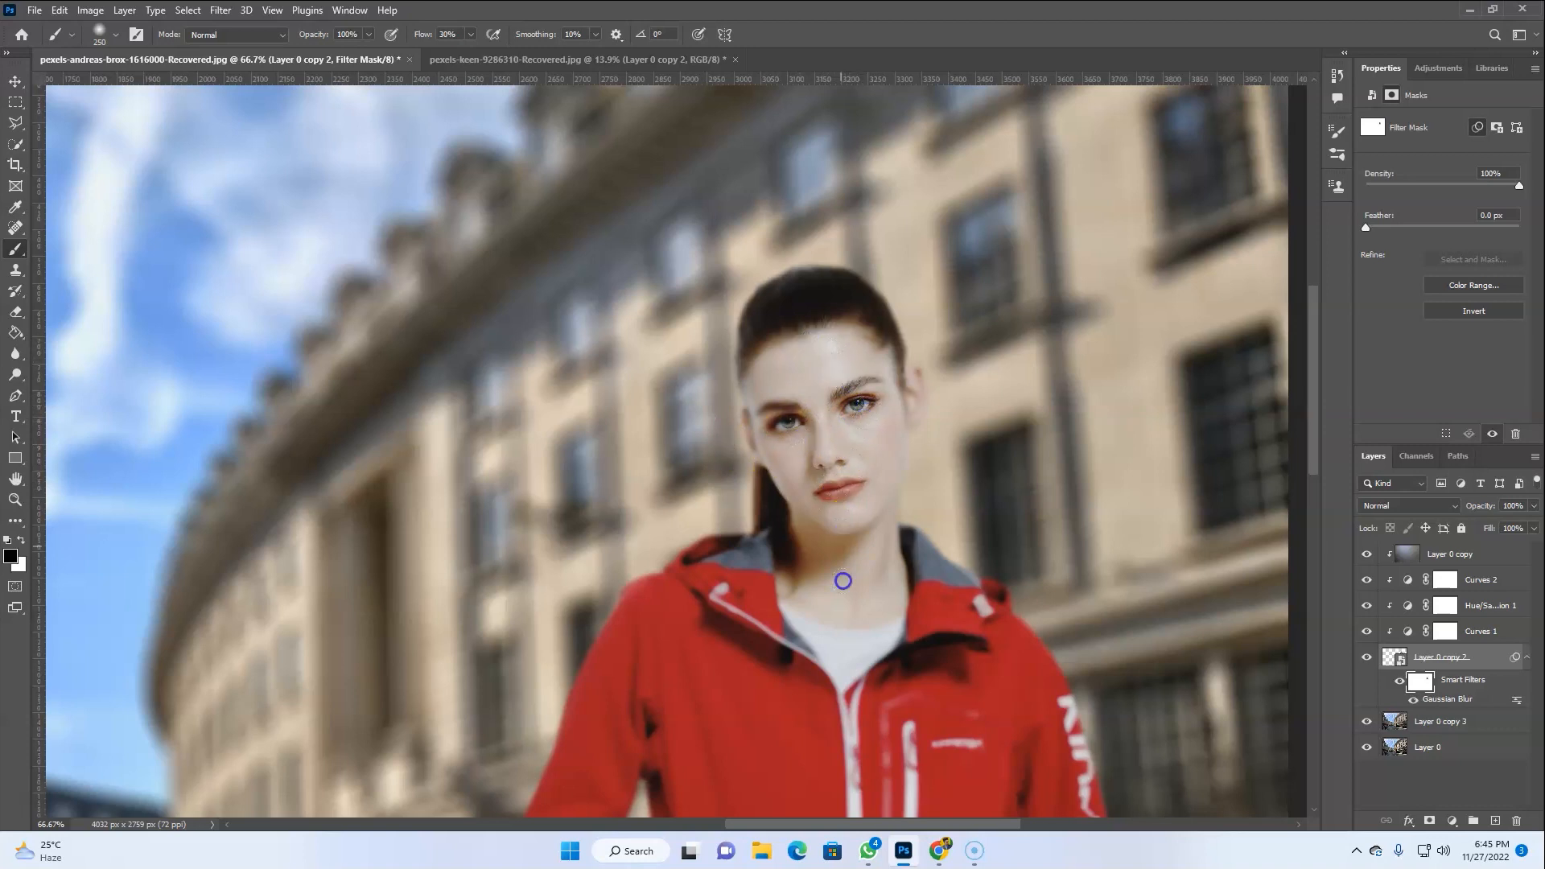
pyautogui.click(910, 666)
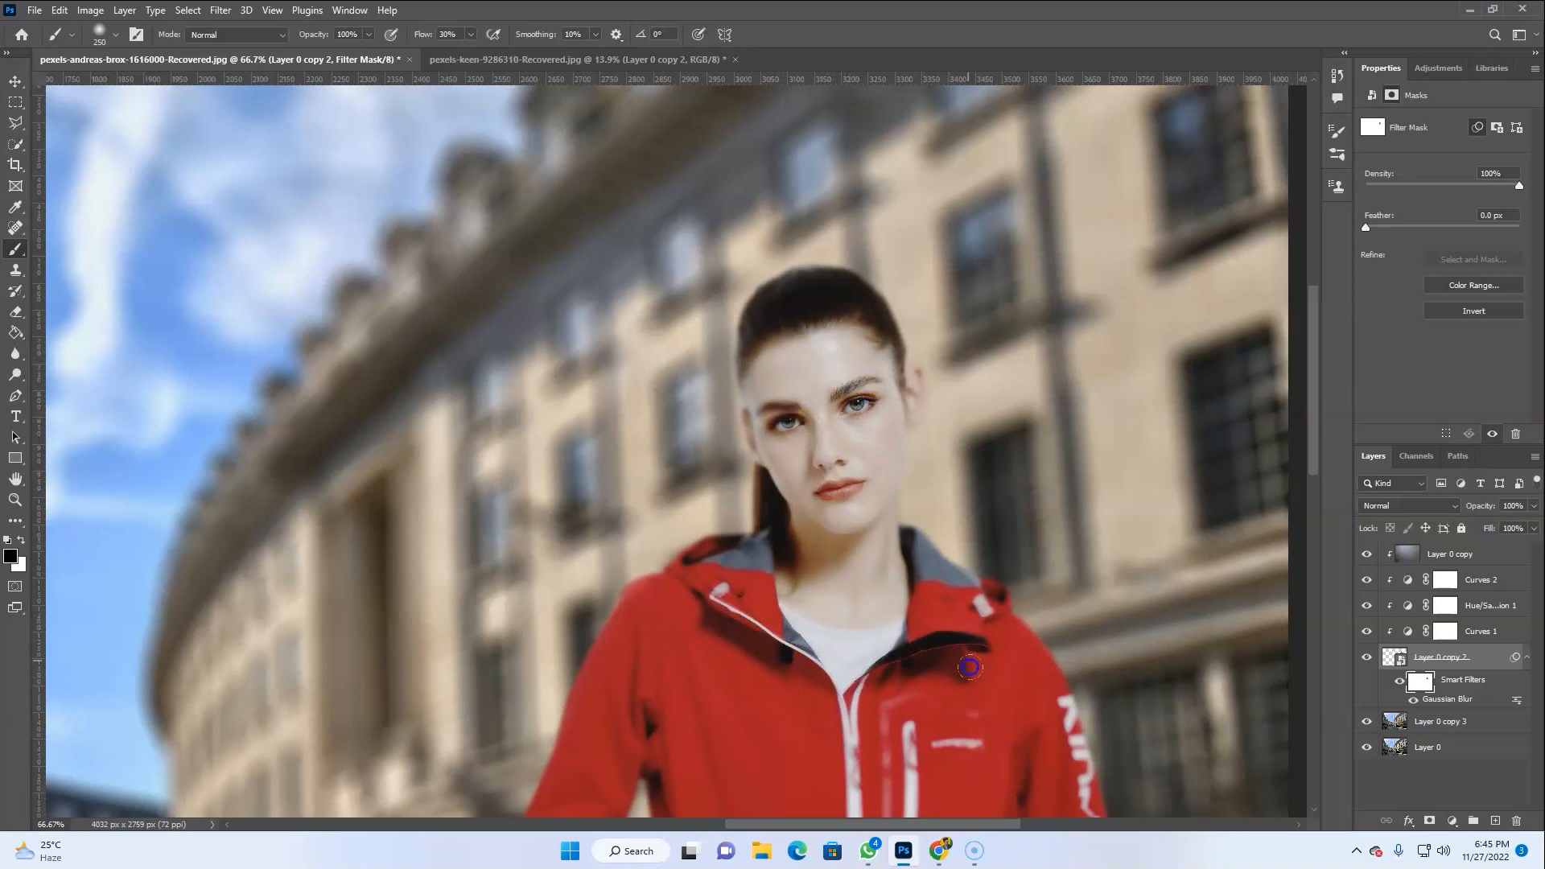
pyautogui.moveTo(870, 611)
pyautogui.mouseDown()
pyautogui.moveTo(786, 389)
pyautogui.moveTo(782, 447)
pyautogui.mouseUp()
pyautogui.moveTo(619, 674)
pyautogui.mouseDown()
pyautogui.moveTo(781, 305)
pyautogui.moveTo(700, 358)
pyautogui.moveTo(649, 520)
pyautogui.moveTo(661, 584)
pyautogui.mouseUp()
pyautogui.click(744, 638)
pyautogui.moveTo(743, 638)
pyautogui.mouseDown()
pyautogui.moveTo(648, 539)
pyautogui.moveTo(654, 472)
pyautogui.moveTo(696, 435)
pyautogui.mouseUp()
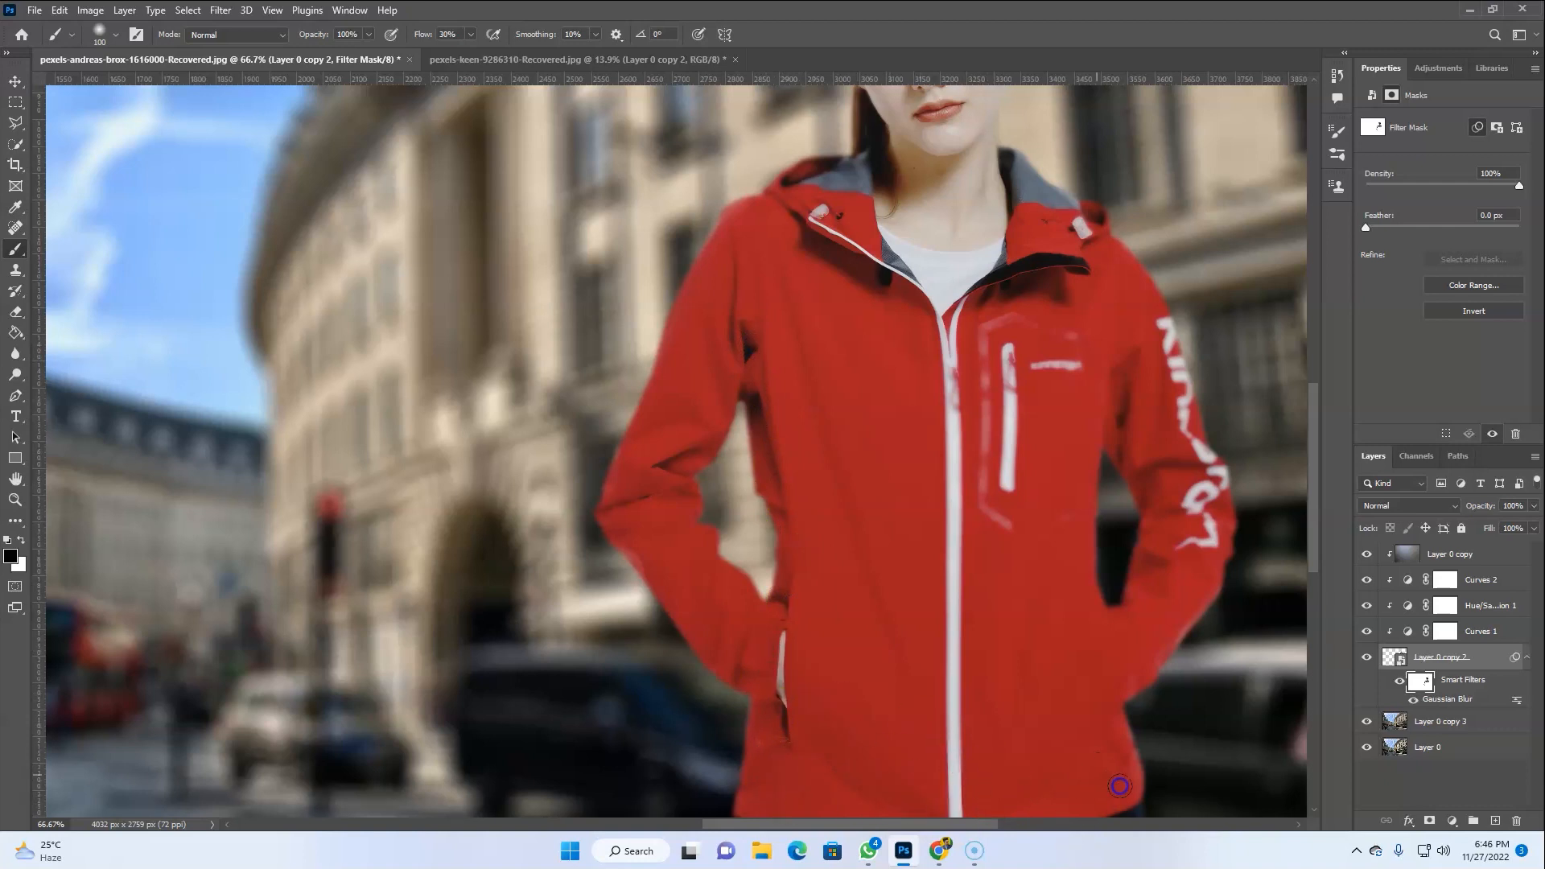
pyautogui.moveTo(999, 448)
pyautogui.mouseDown()
pyautogui.moveTo(1006, 321)
pyautogui.moveTo(1072, 370)
pyautogui.moveTo(1075, 356)
pyautogui.moveTo(987, 529)
pyautogui.moveTo(1067, 524)
pyautogui.mouseUp()
pyautogui.moveTo(1054, 365); pyautogui.dragTo(1091, 328)
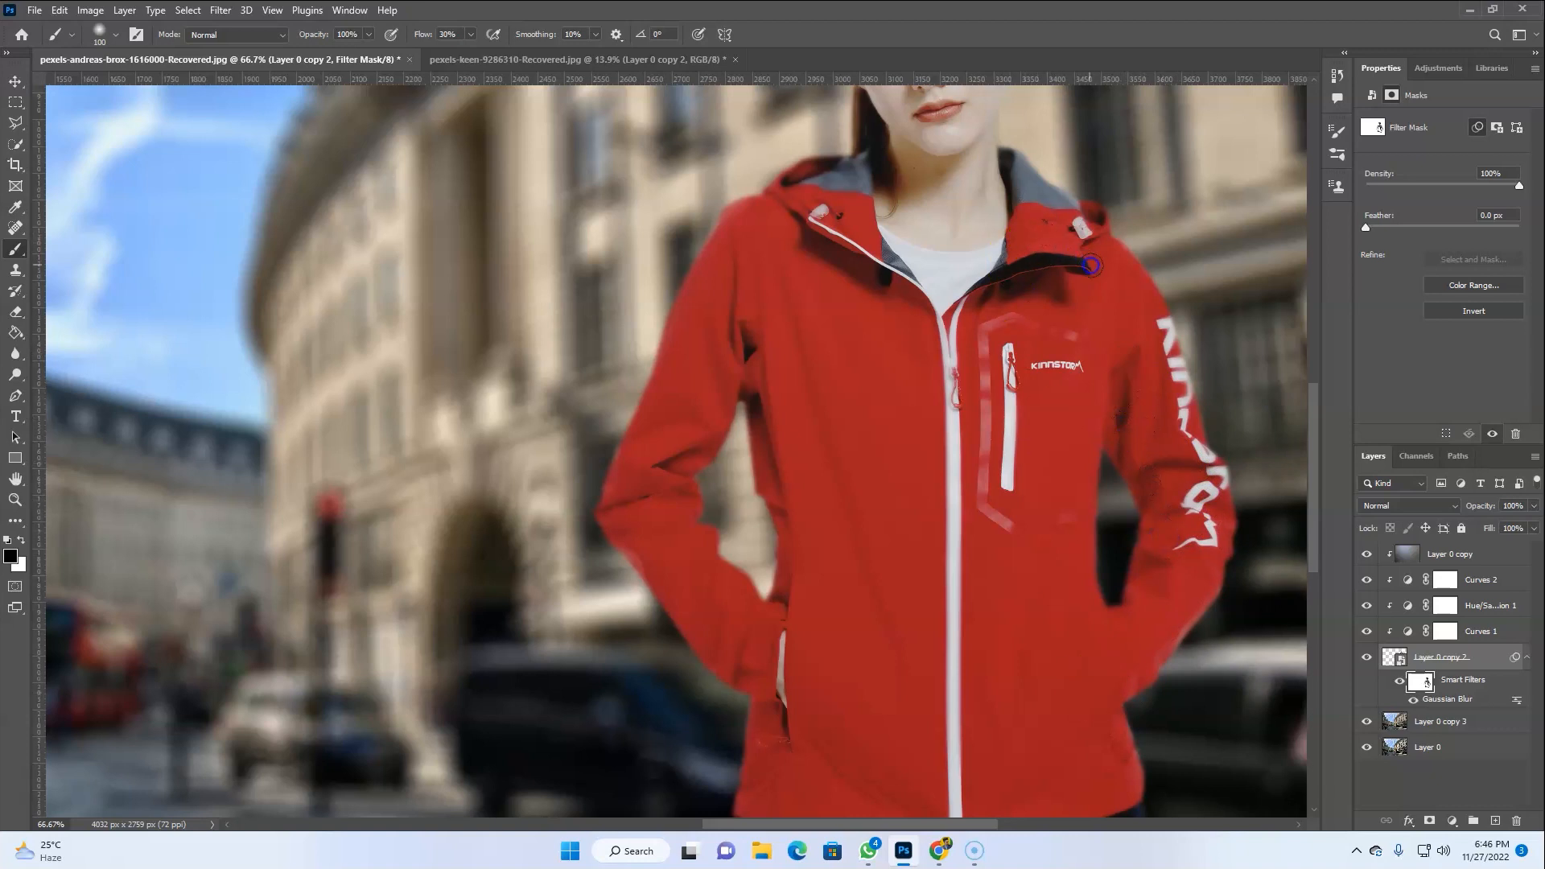
# Raise the brush flow to 100% and keep painting the filter mask across the jacket, hood and face
pyautogui.click(471, 35)
pyautogui.click(784, 343)
pyautogui.moveTo(983, 714); pyautogui.dragTo(939, 435)
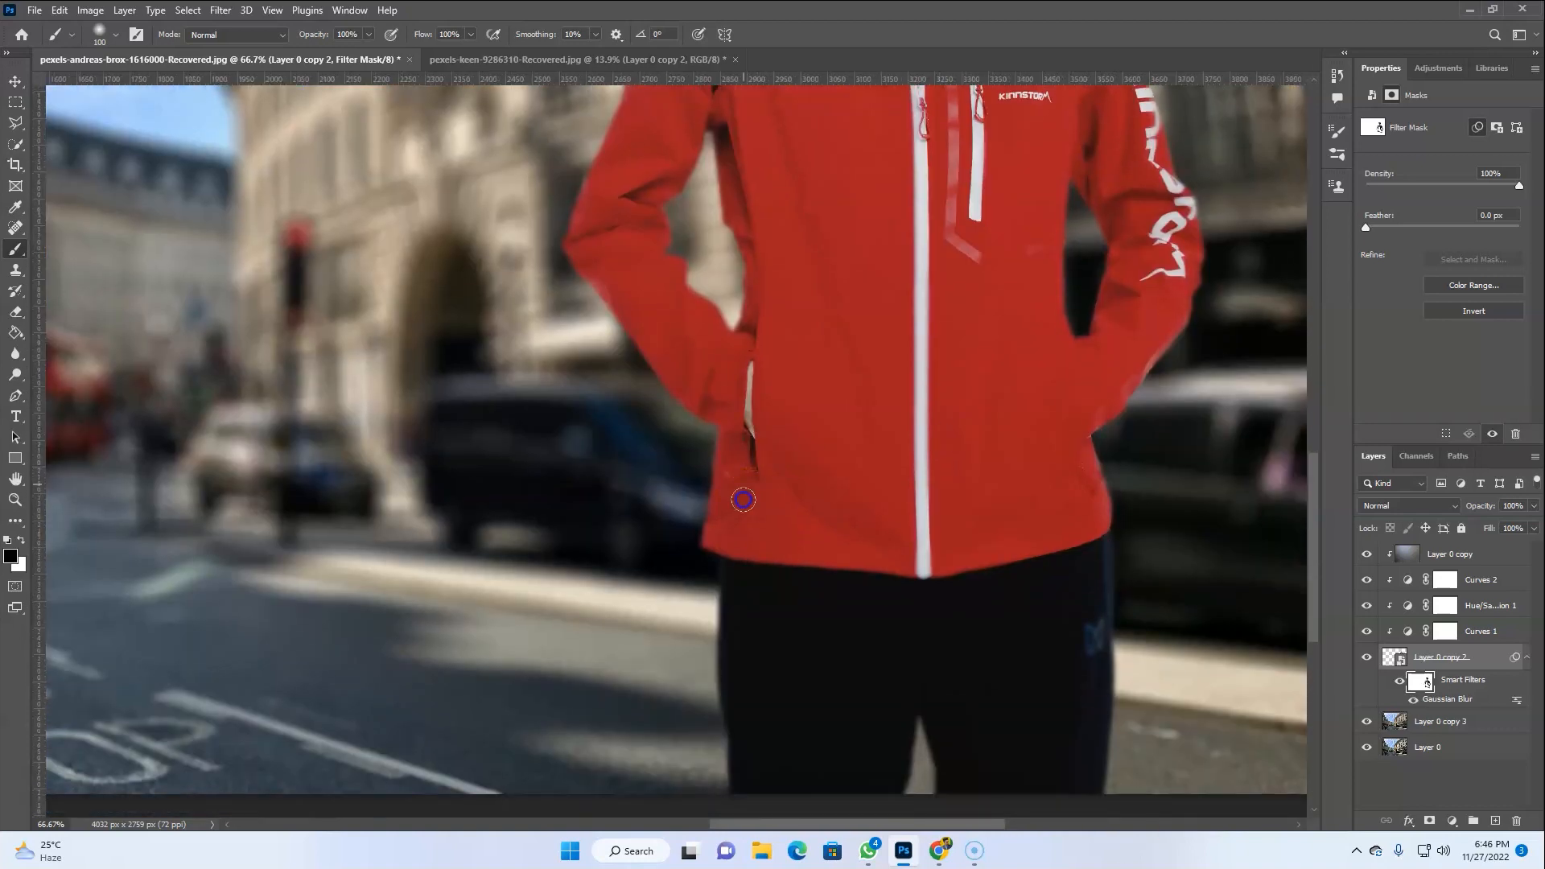
pyautogui.moveTo(968, 659)
pyautogui.mouseDown()
pyautogui.moveTo(1057, 572)
pyautogui.moveTo(1088, 657)
pyautogui.mouseUp()
pyautogui.hotkey('ctrl', 'z')
pyautogui.moveTo(893, 727); pyautogui.dragTo(884, 727)
pyautogui.moveTo(1085, 618); pyautogui.dragTo(1083, 701)
pyautogui.moveTo(1083, 701)
pyautogui.mouseDown()
pyautogui.moveTo(1075, 786)
pyautogui.moveTo(908, 661)
pyautogui.moveTo(855, 769)
pyautogui.moveTo(762, 748)
pyautogui.mouseUp()
pyautogui.moveTo(762, 748); pyautogui.dragTo(747, 586)
pyautogui.moveTo(745, 378); pyautogui.dragTo(774, 302)
pyautogui.moveTo(1076, 422); pyautogui.dragTo(1069, 449)
pyautogui.moveTo(974, 309); pyautogui.dragTo(943, 594)
pyautogui.moveTo(928, 414)
pyautogui.mouseDown()
pyautogui.moveTo(986, 417)
pyautogui.moveTo(994, 381)
pyautogui.mouseUp()
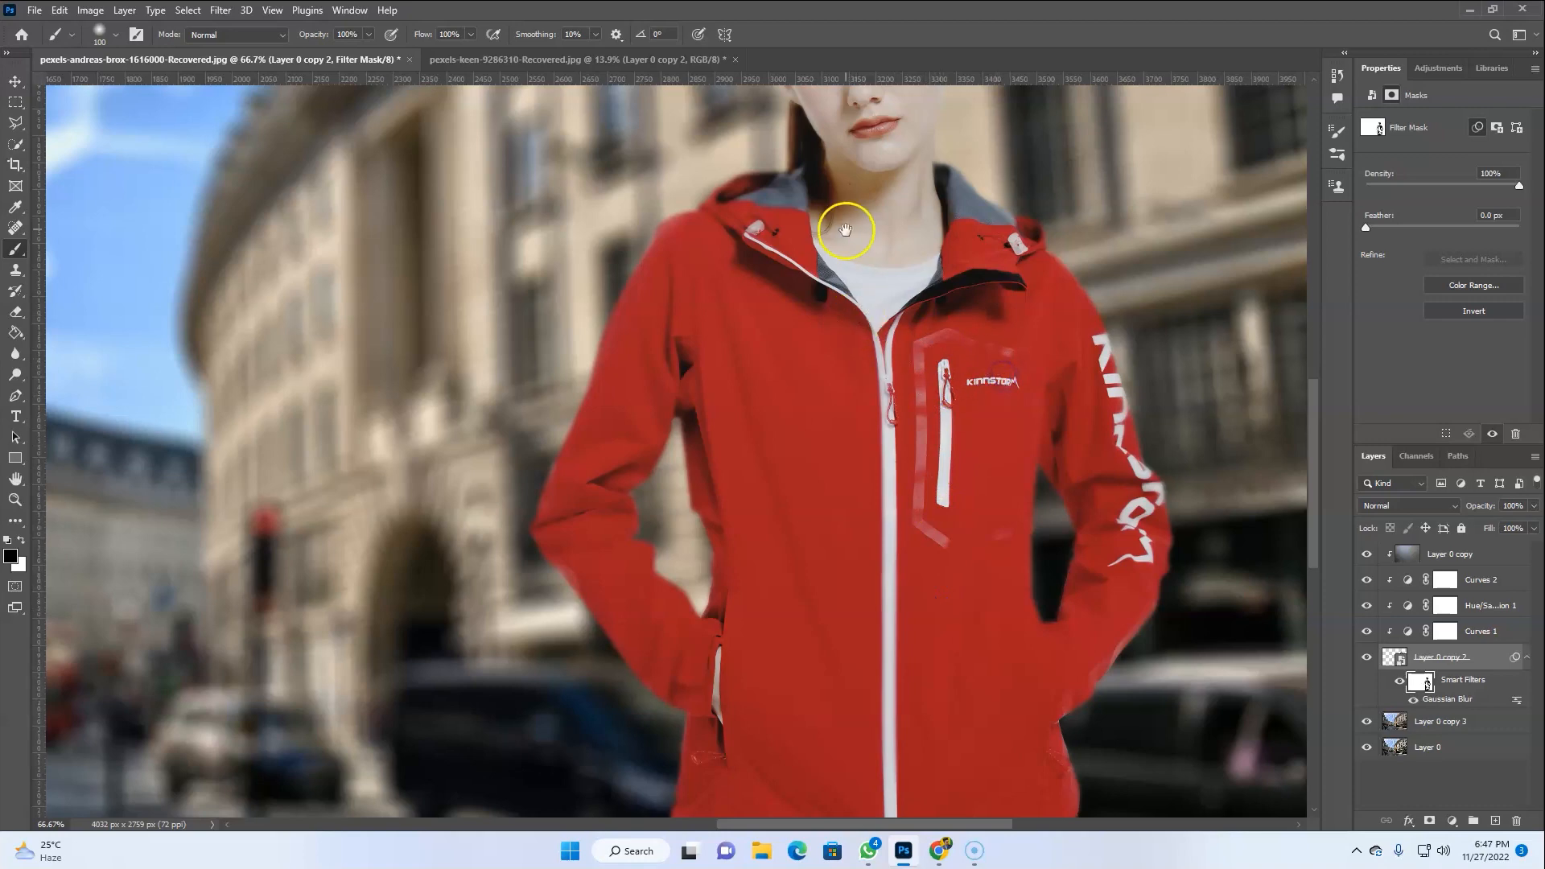
pyautogui.moveTo(848, 231); pyautogui.dragTo(815, 558)
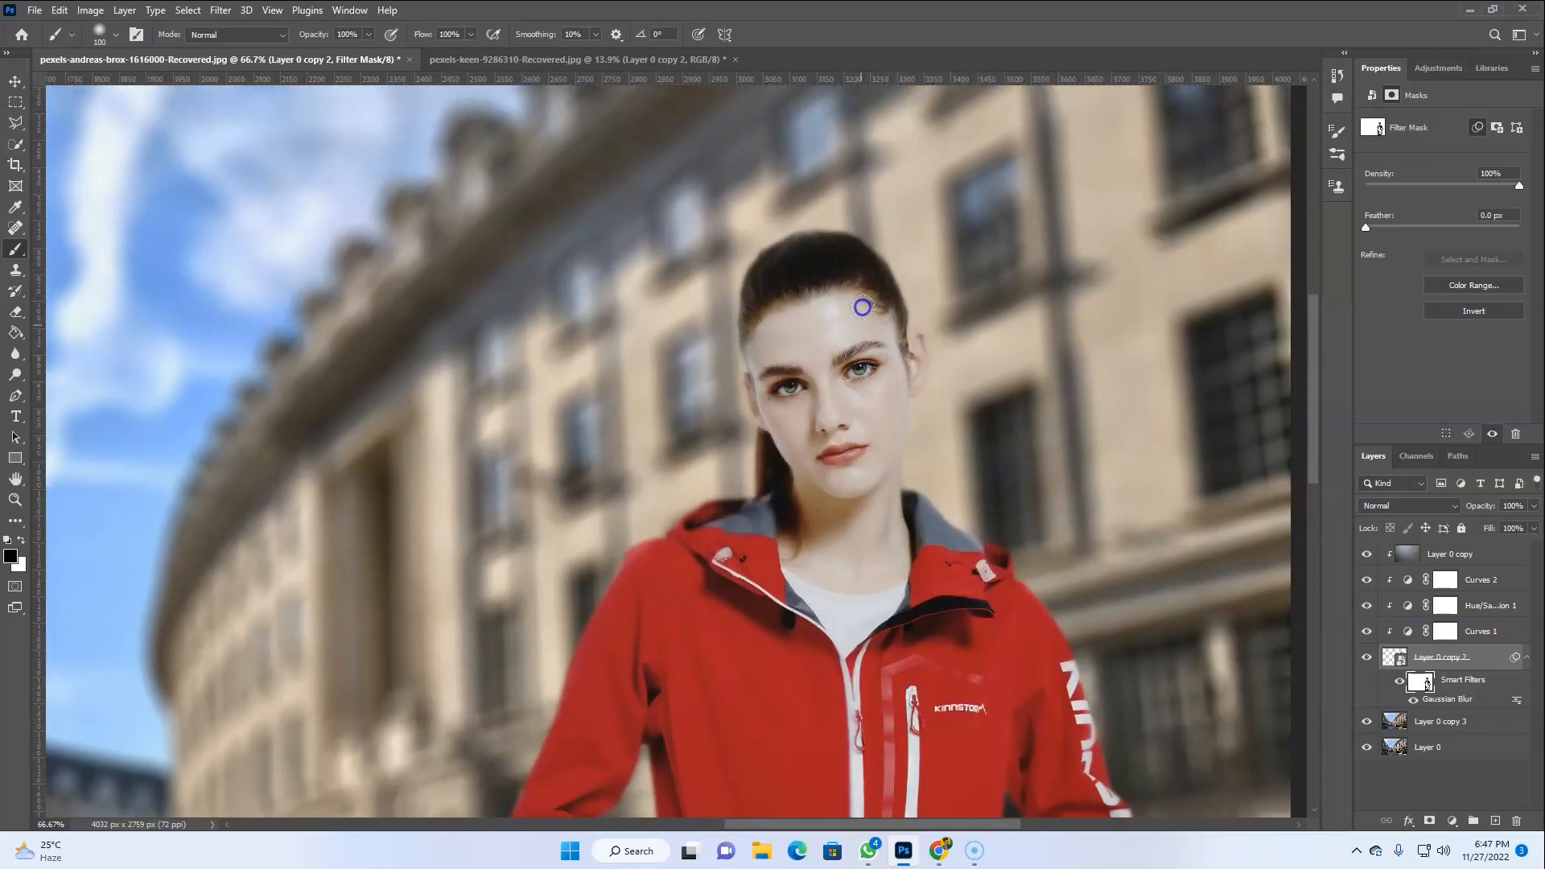
pyautogui.moveTo(774, 299)
pyautogui.mouseDown()
pyautogui.moveTo(794, 438)
pyautogui.moveTo(856, 338)
pyautogui.mouseUp()
pyautogui.moveTo(785, 449); pyautogui.dragTo(803, 537)
pyautogui.hotkey('ctrl', '0')
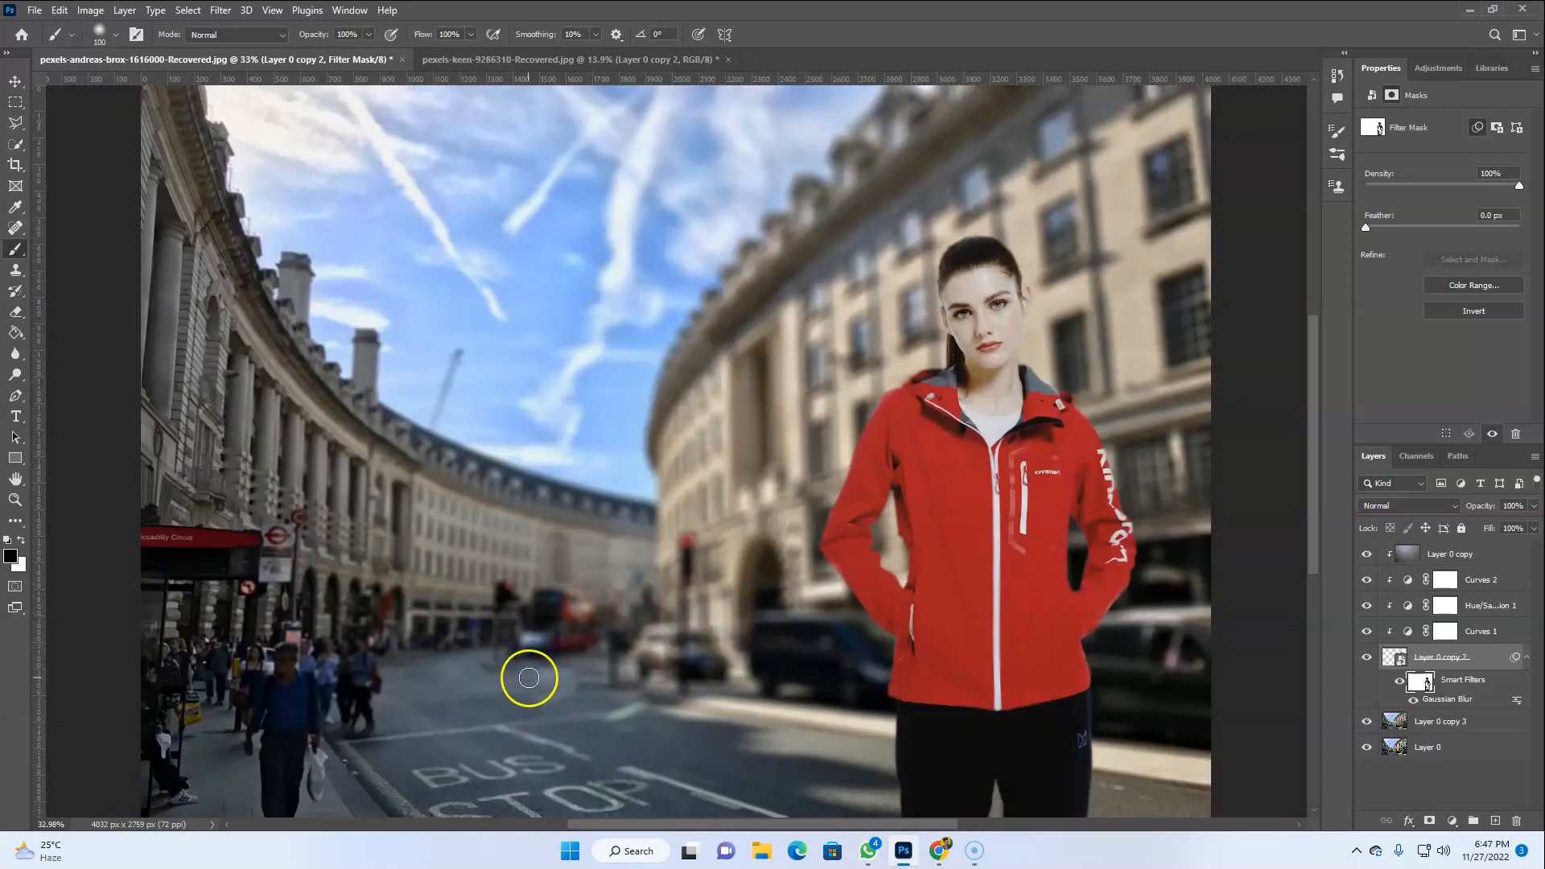
# Stamp all visible layers into a new merged layer at the top of the stack
pyautogui.click(1469, 555)
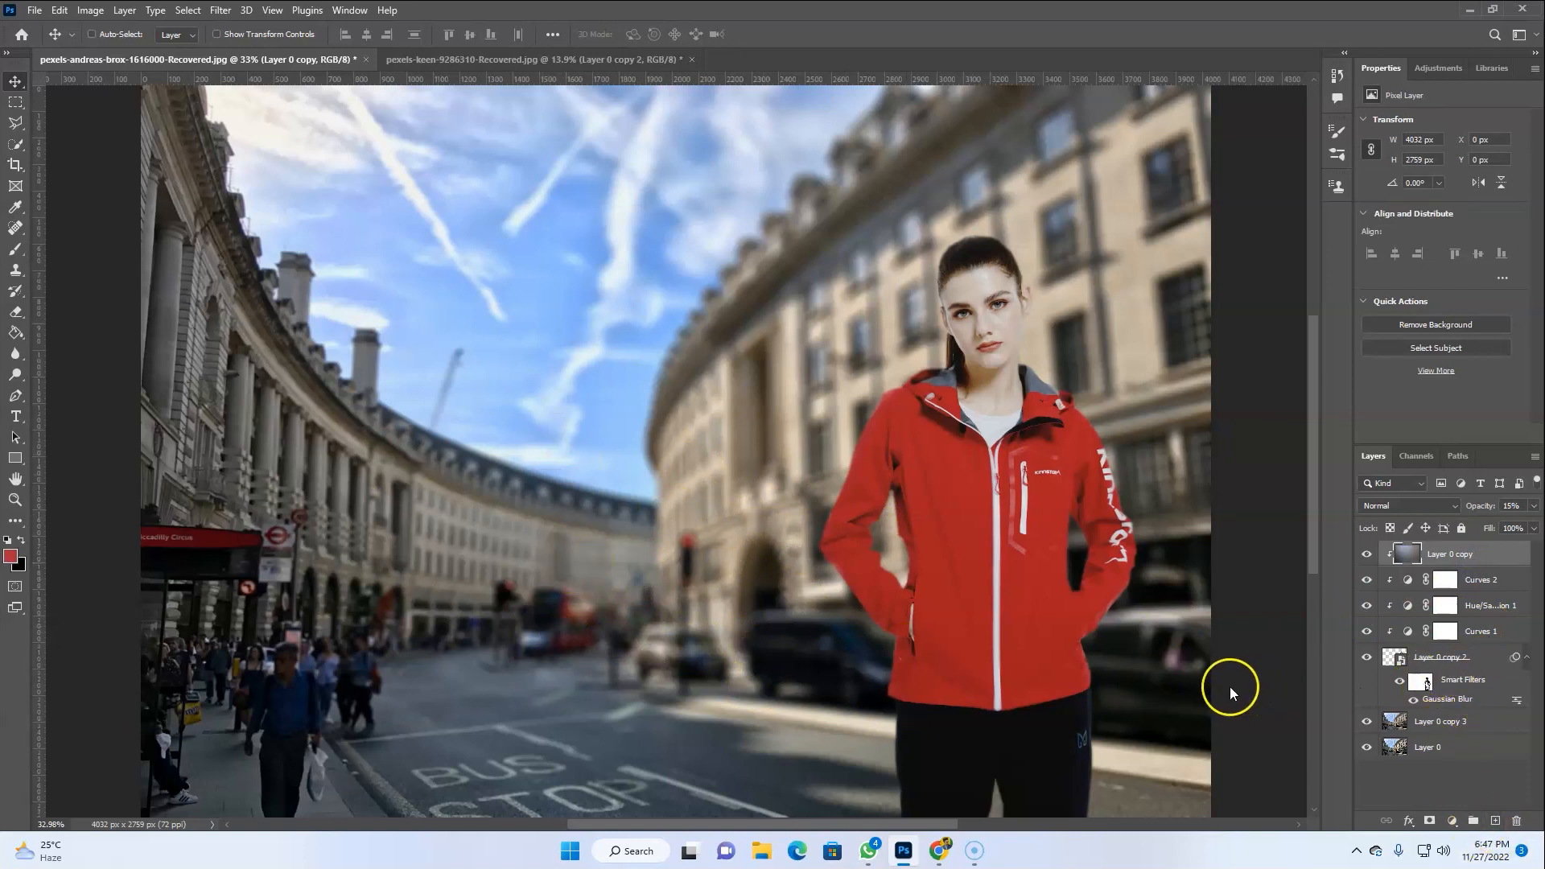
pyautogui.hotkey('ctrl', 'shift', 'e')
pyautogui.hotkey('ctrl', 'z')
pyautogui.hotkey('ctrl', 'alt', 'shift', 'w')
pyautogui.press('Escape')
pyautogui.hotkey('ctrl', 'alt', 'shift', 'e')
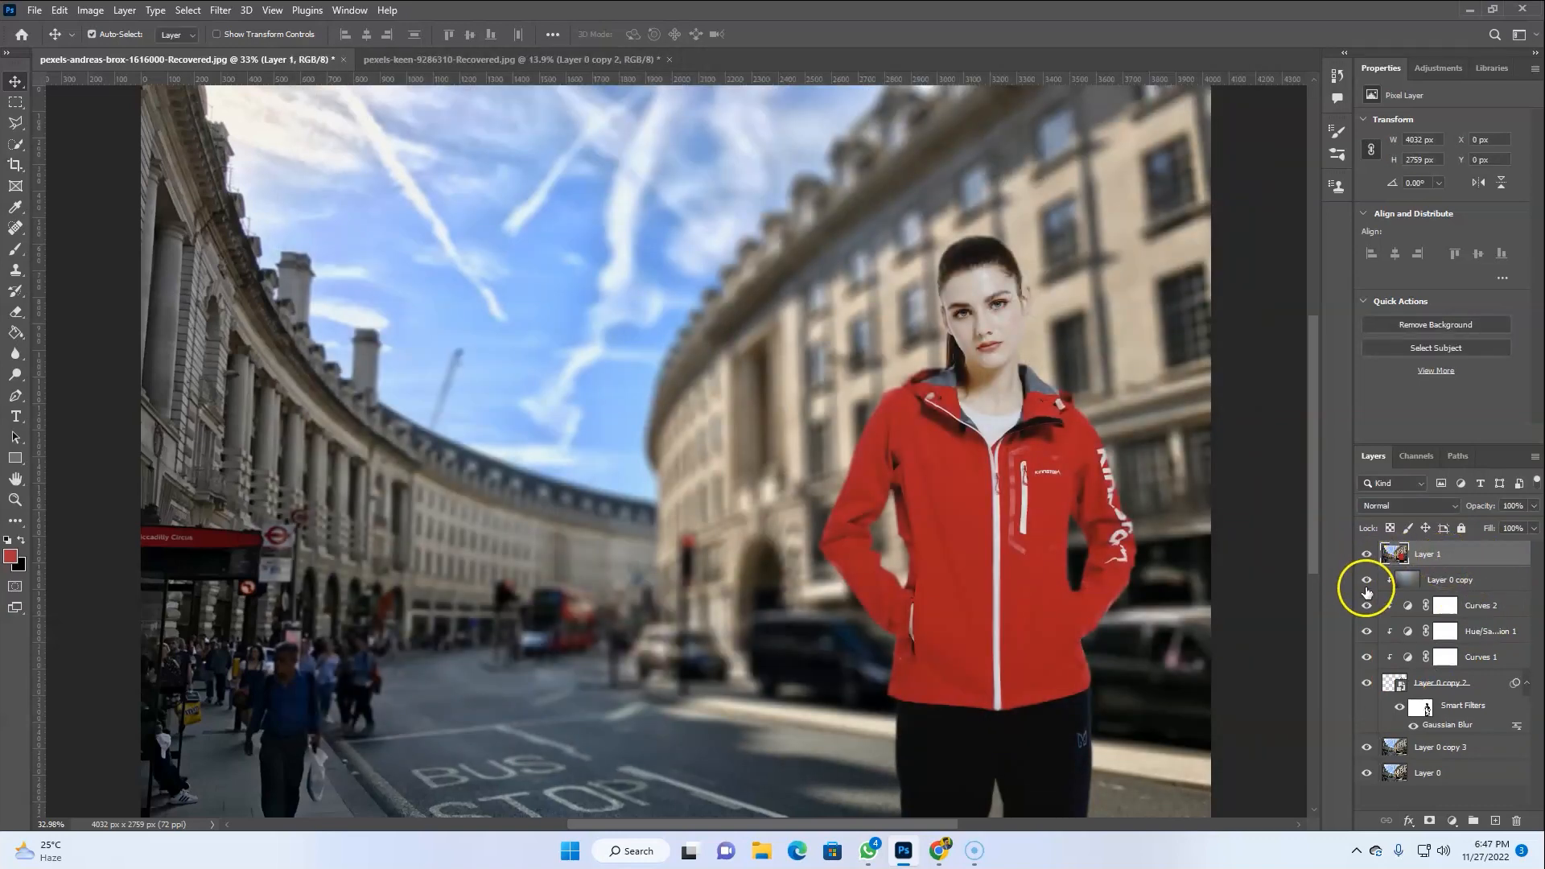
pyautogui.keyDown('ctrl'); pyautogui.click(1396, 554); pyautogui.keyUp('ctrl')
pyautogui.hotkey('ctrl', 'd')
pyautogui.click(1376, 562)
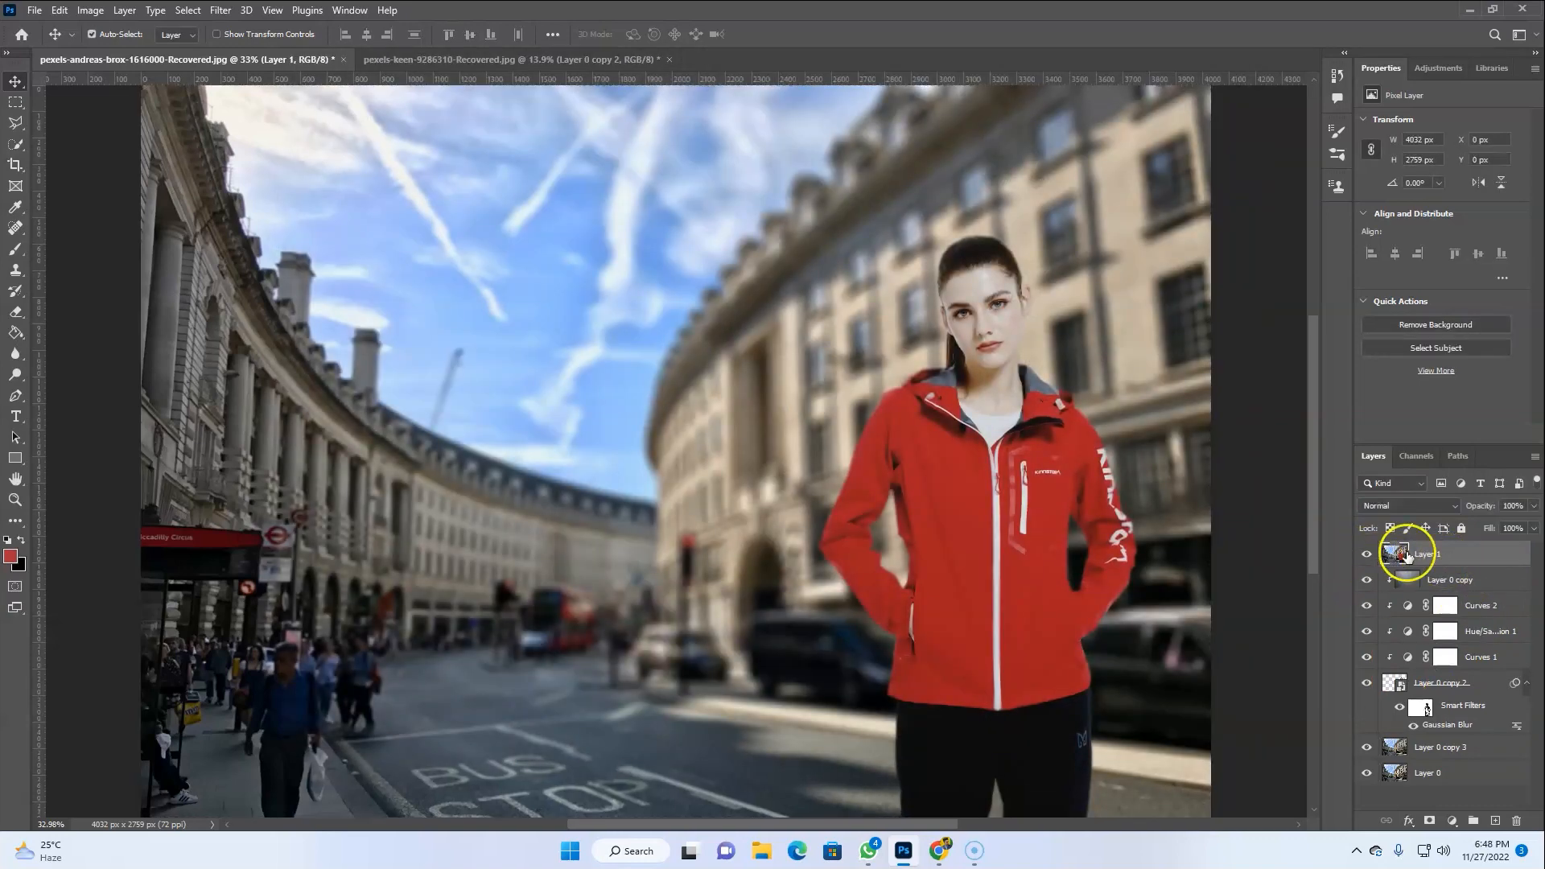
# Open the Camera Raw Filter on the stamped layer and adjust Basic: Temperature +11, Exposure +1.00, lowering Contrast, Highlights, Shadows, Whites and Blacks
pyautogui.click(219, 9)
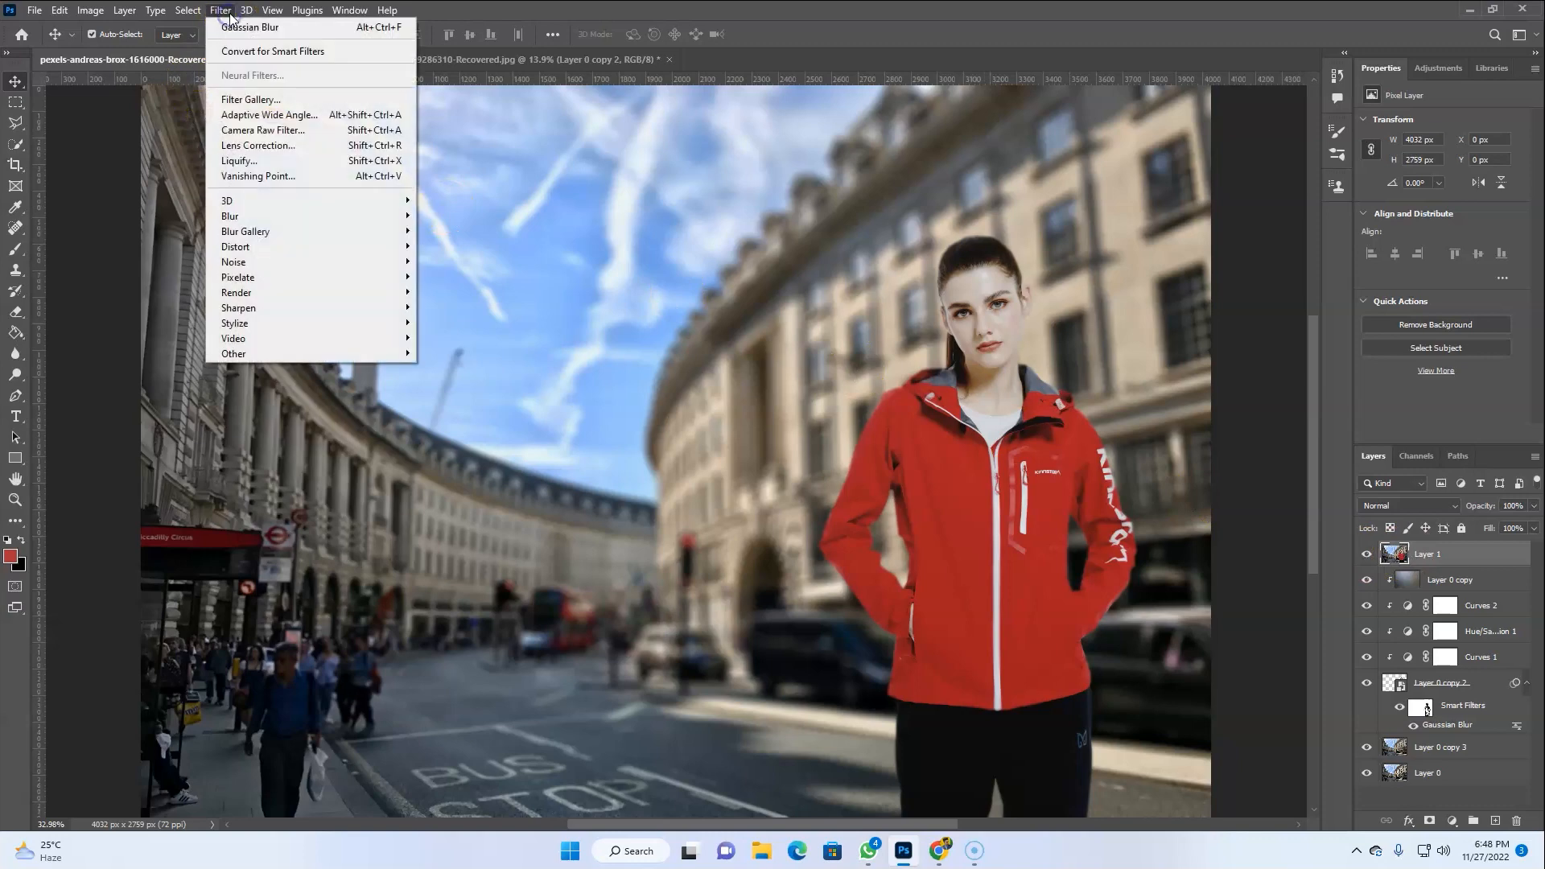
pyautogui.click(267, 134)
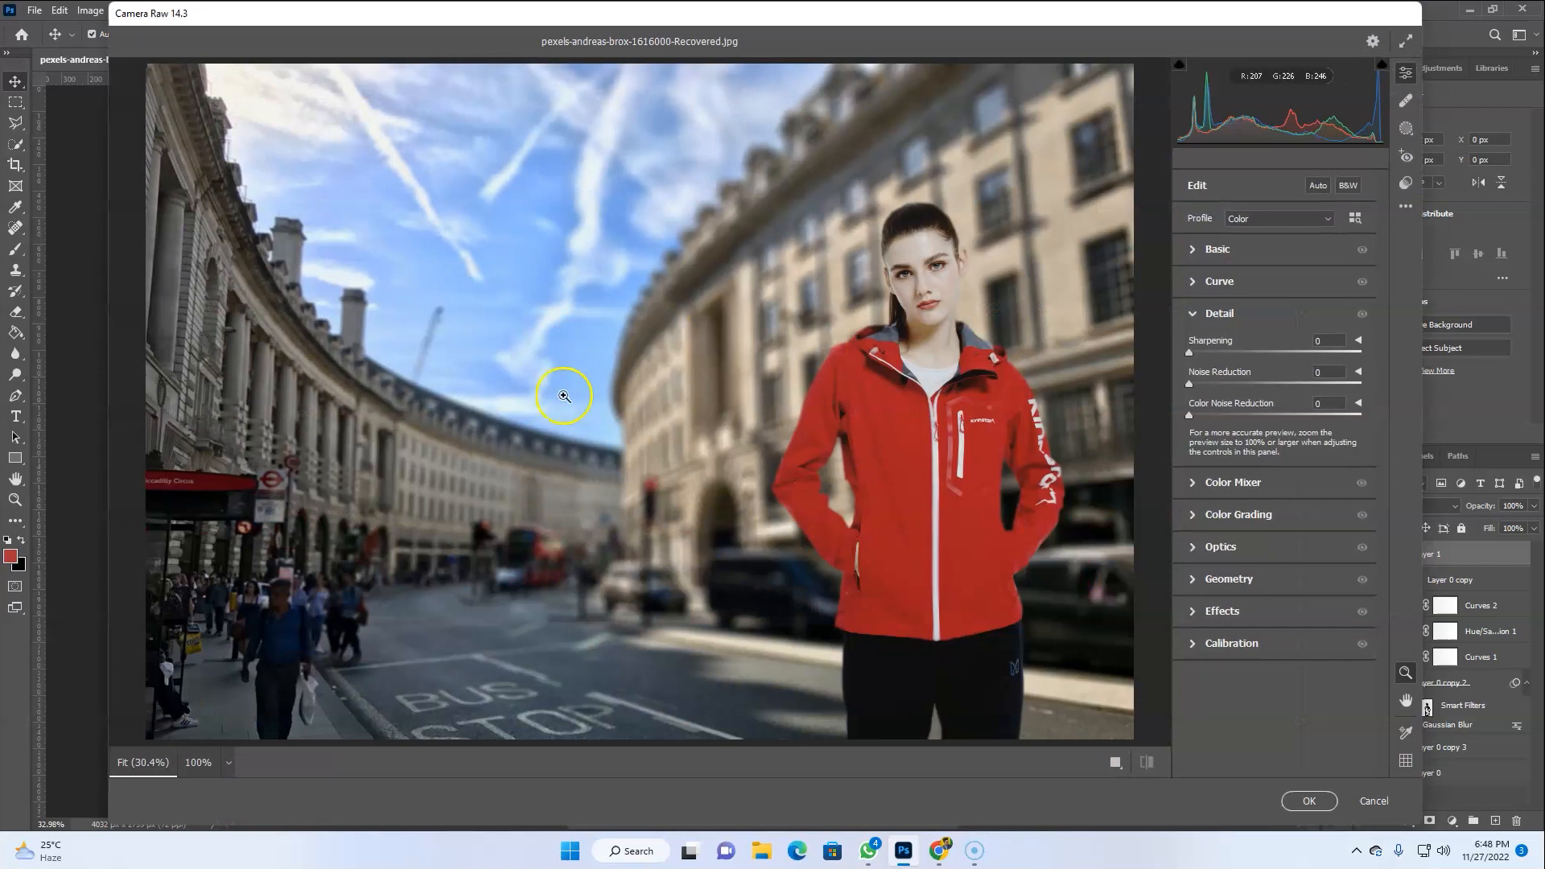
pyautogui.click(1194, 256)
pyautogui.moveTo(1276, 313); pyautogui.dragTo(1284, 318)
pyautogui.moveTo(1275, 376); pyautogui.dragTo(1221, 400)
pyautogui.moveTo(1279, 447); pyautogui.dragTo(1231, 497)
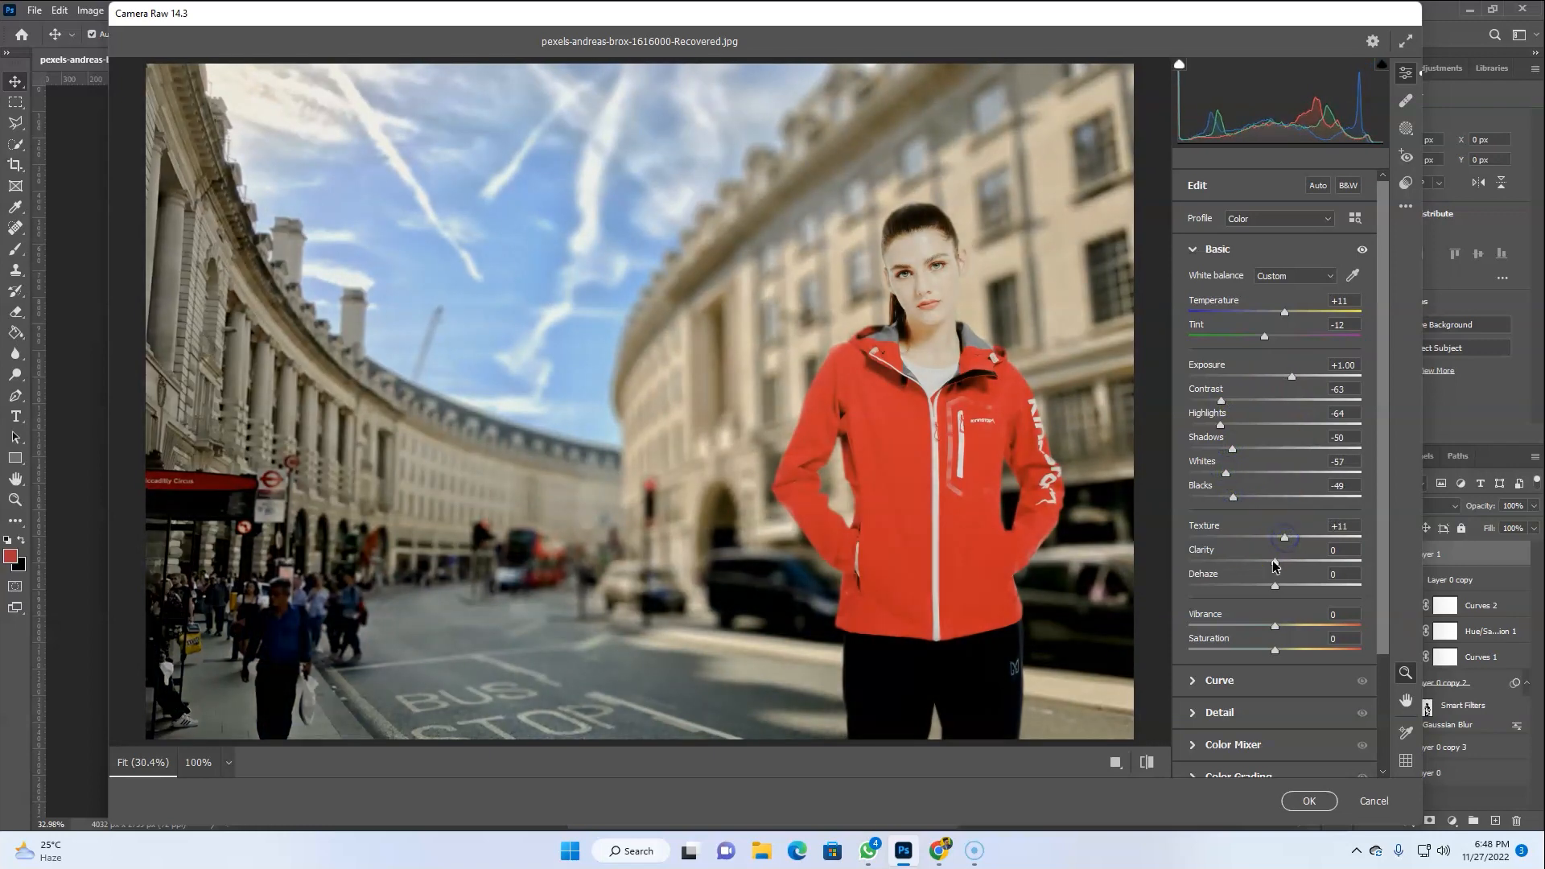
# Set Clarity to -18 and Dehaze to -12, and bring Exposure down to +0.65
pyautogui.moveTo(1275, 585); pyautogui.dragTo(1264, 585)
pyautogui.moveTo(1292, 378)
pyautogui.mouseDown()
pyautogui.moveTo(1265, 380)
pyautogui.moveTo(1294, 378)
pyautogui.mouseUp()
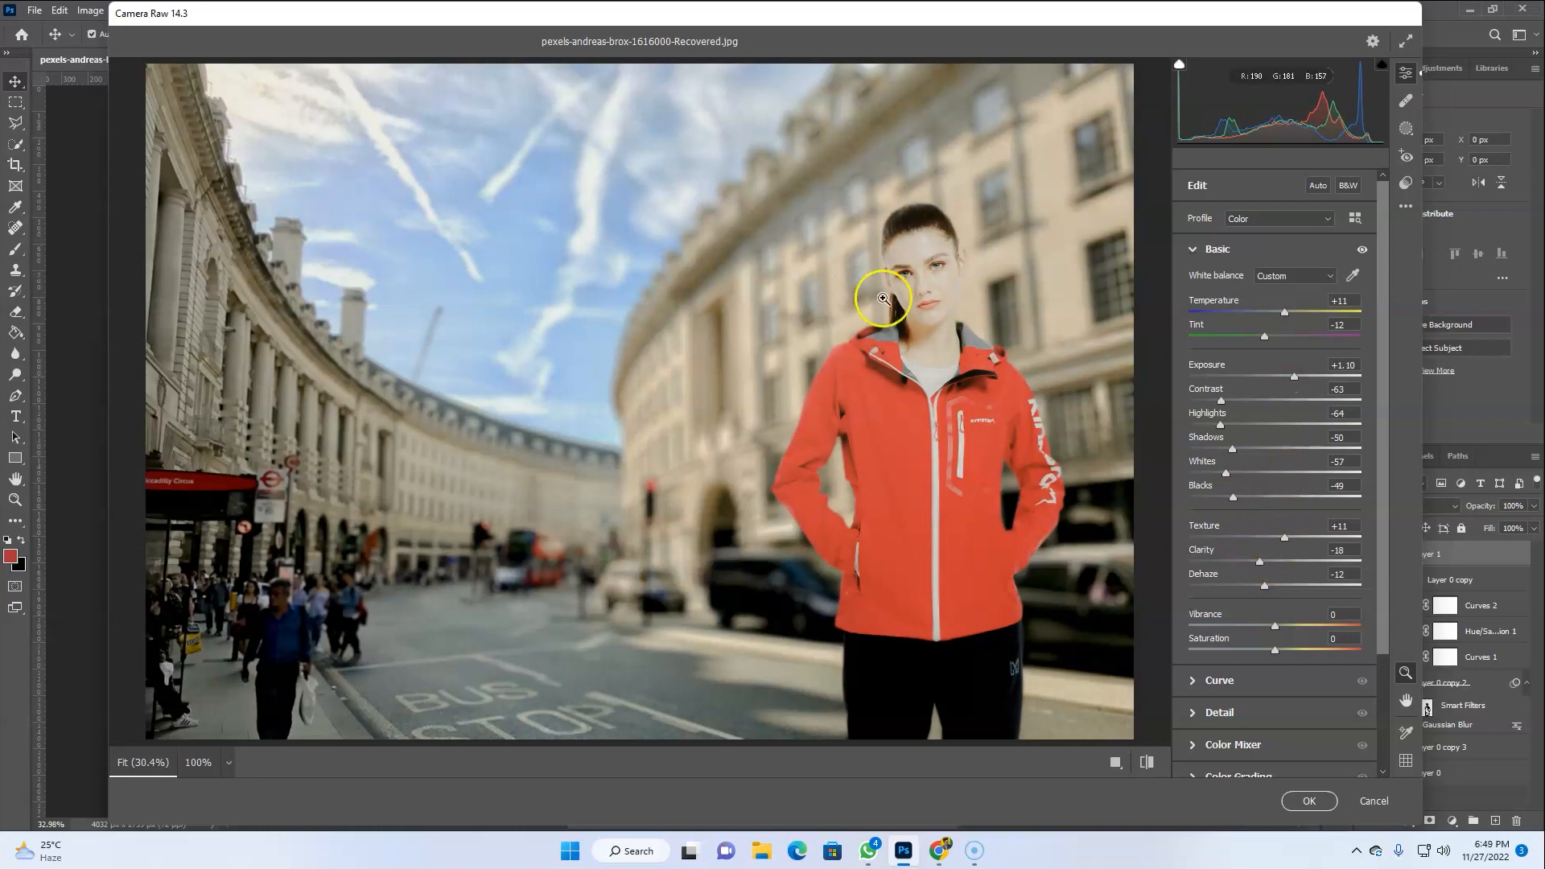
pyautogui.moveTo(1295, 380); pyautogui.dragTo(1290, 383)
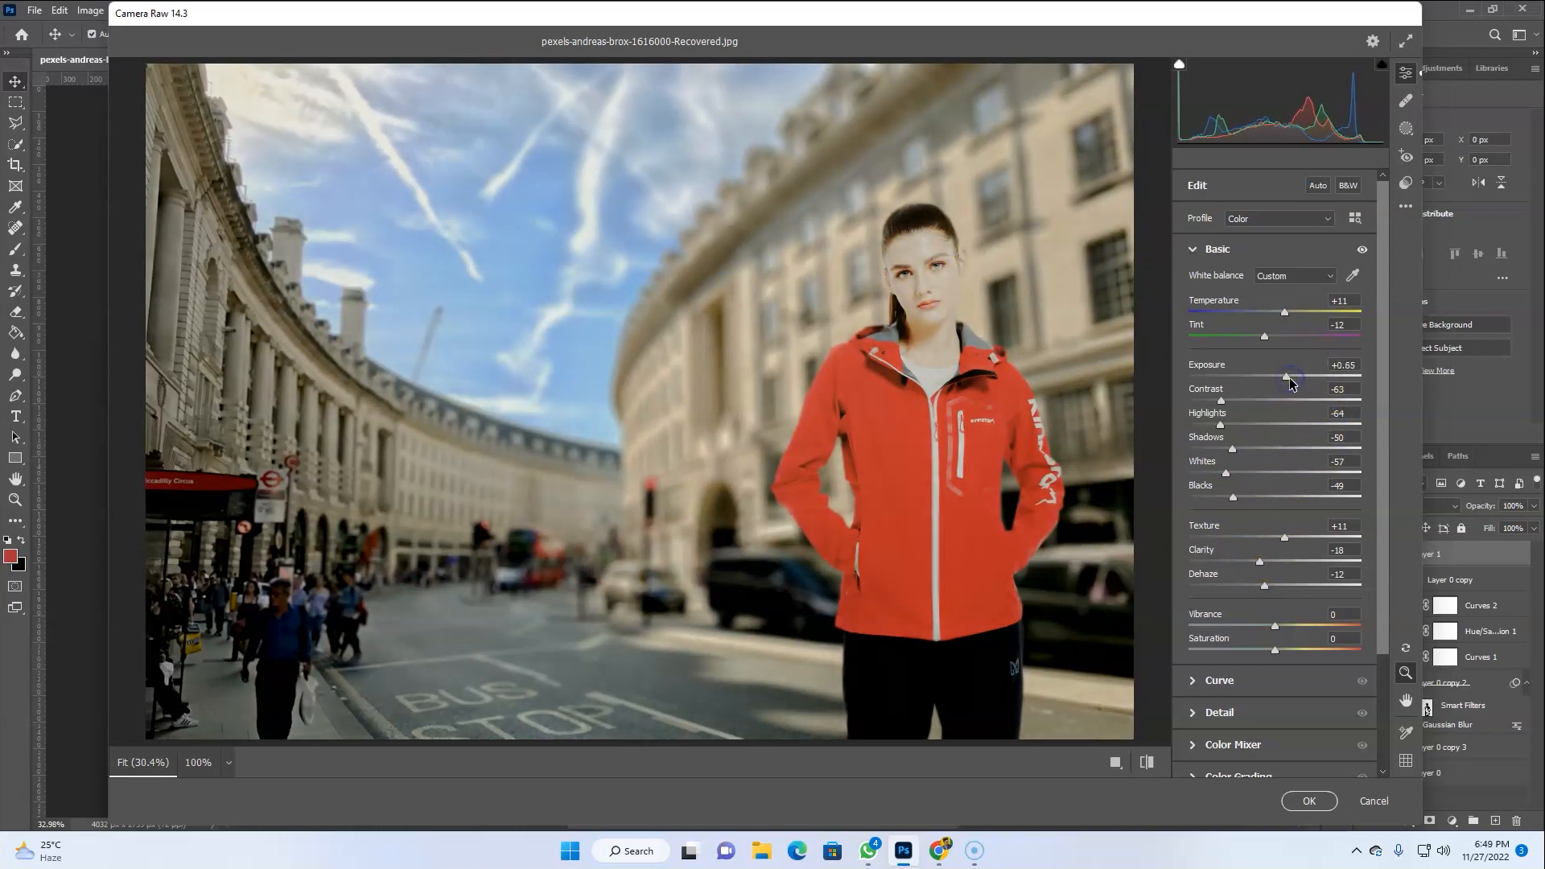
# Raise Temperature to +21, set Exposure to 0.00, and ease Contrast -33, Highlights -49, Shadows -29, Whites -21, Blacks -15
pyautogui.moveTo(1263, 316)
pyautogui.mouseDown()
pyautogui.moveTo(1241, 314)
pyautogui.moveTo(1293, 313)
pyautogui.mouseUp()
pyautogui.moveTo(1286, 372); pyautogui.dragTo(1276, 374)
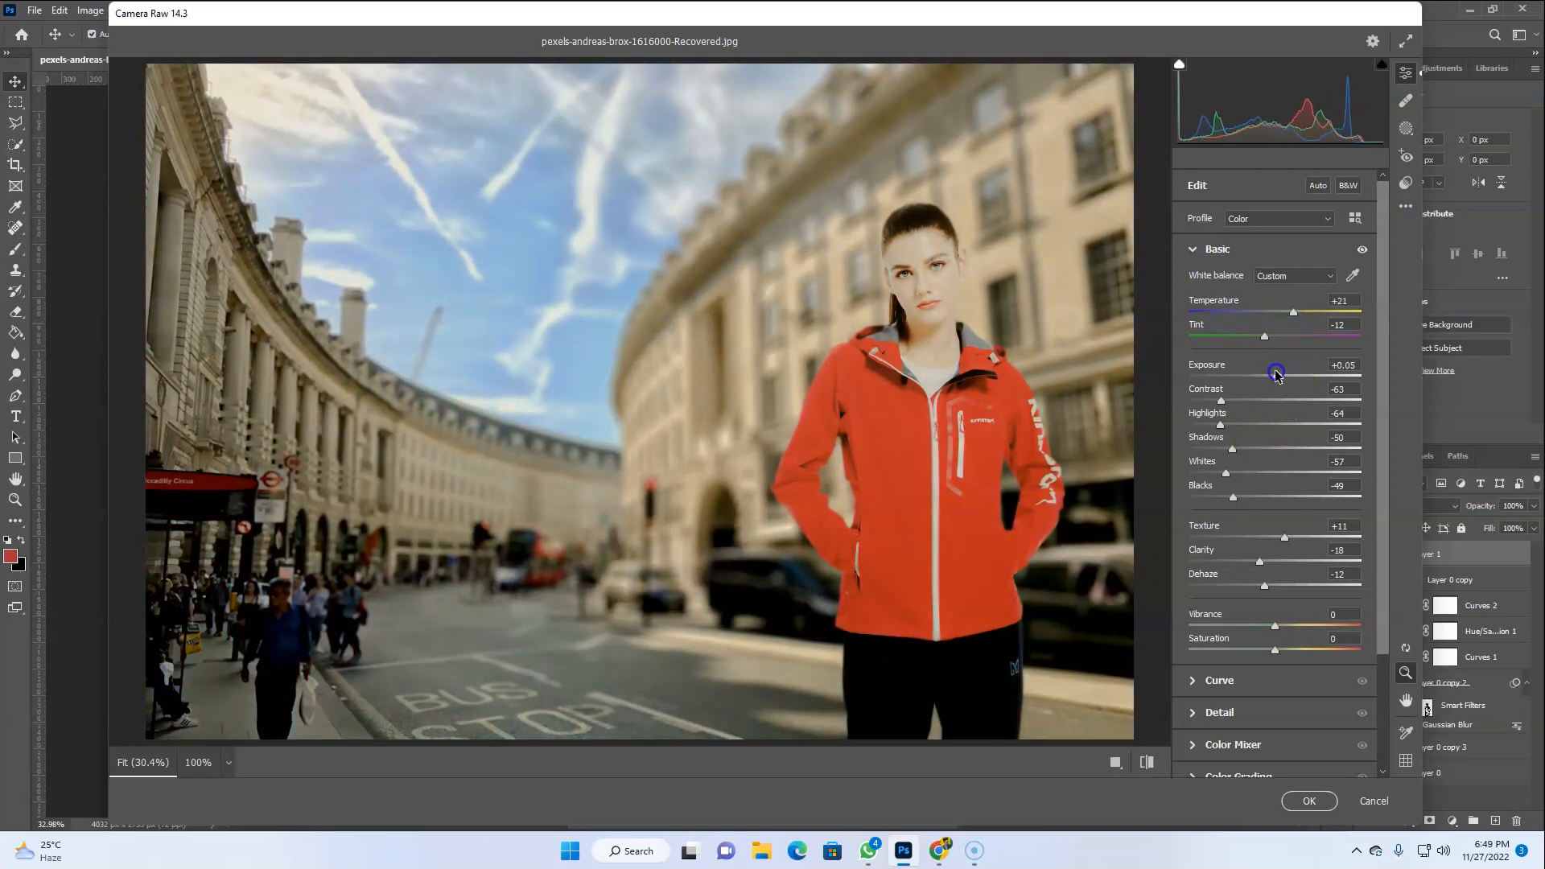
pyautogui.click(1358, 366)
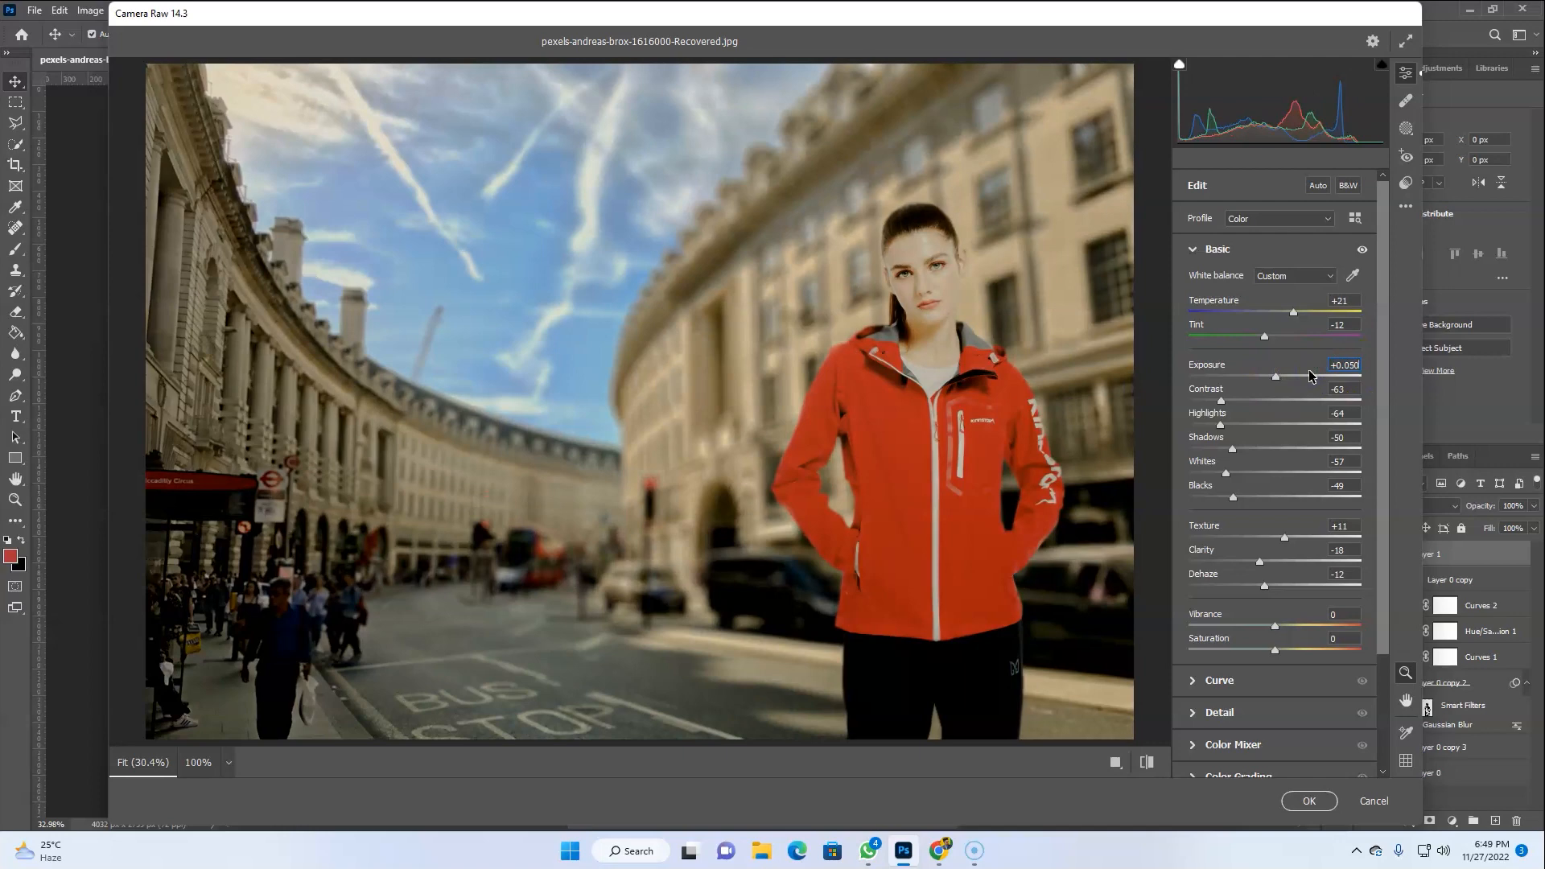
pyautogui.moveTo(1227, 406); pyautogui.dragTo(1263, 499)
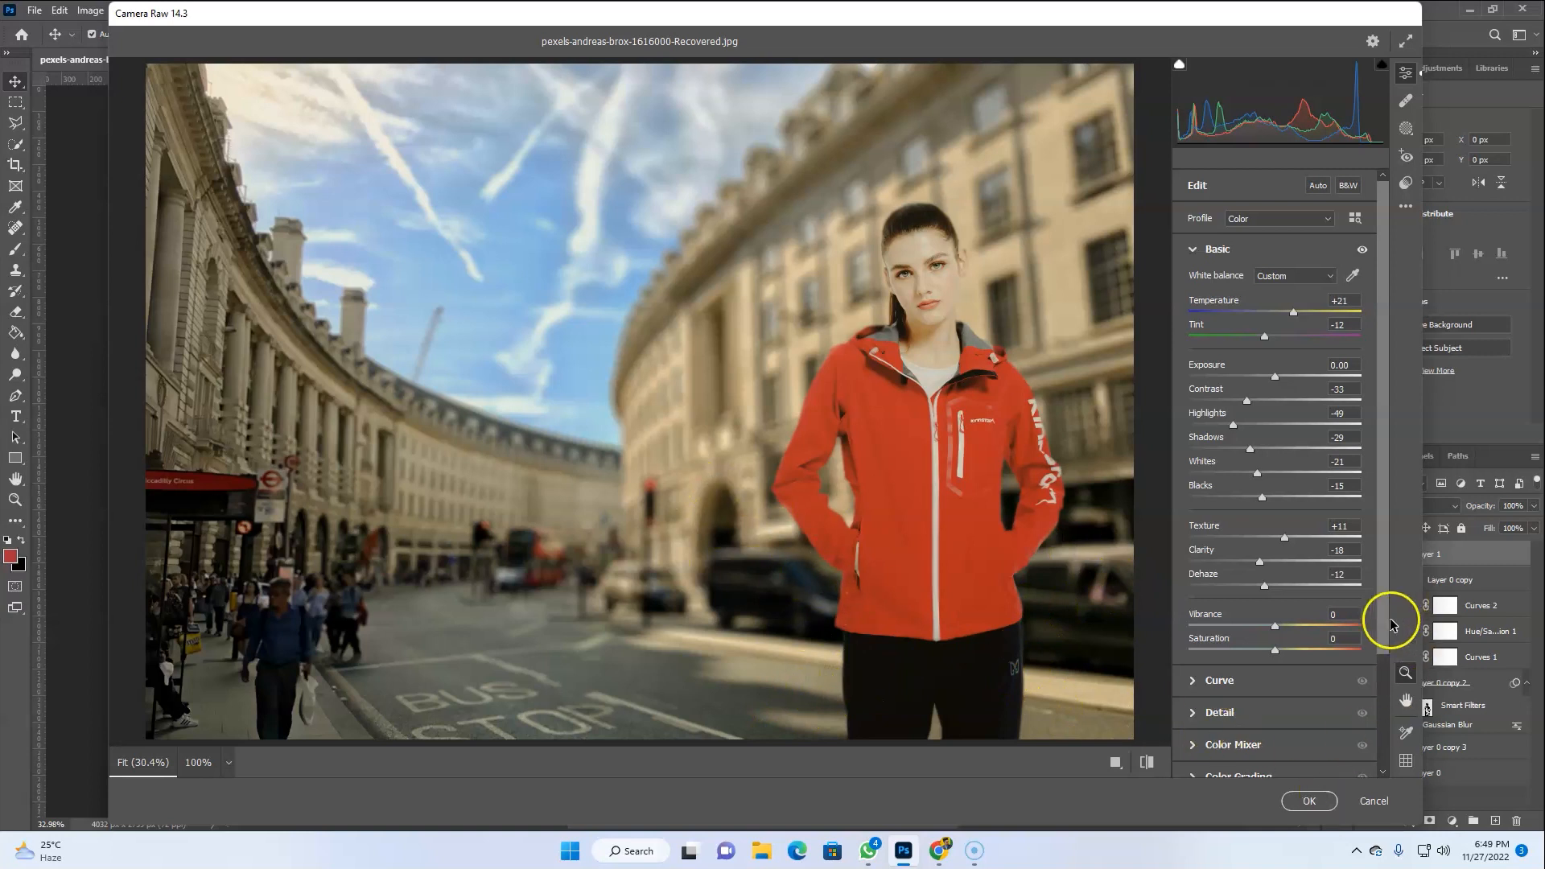
# In the Color Mixer's HSL Saturation, set Reds -40, Yellows +19, Greens +9 and Blues +37, then apply the Camera Raw Filter
pyautogui.scroll(-3, 1378, 643)
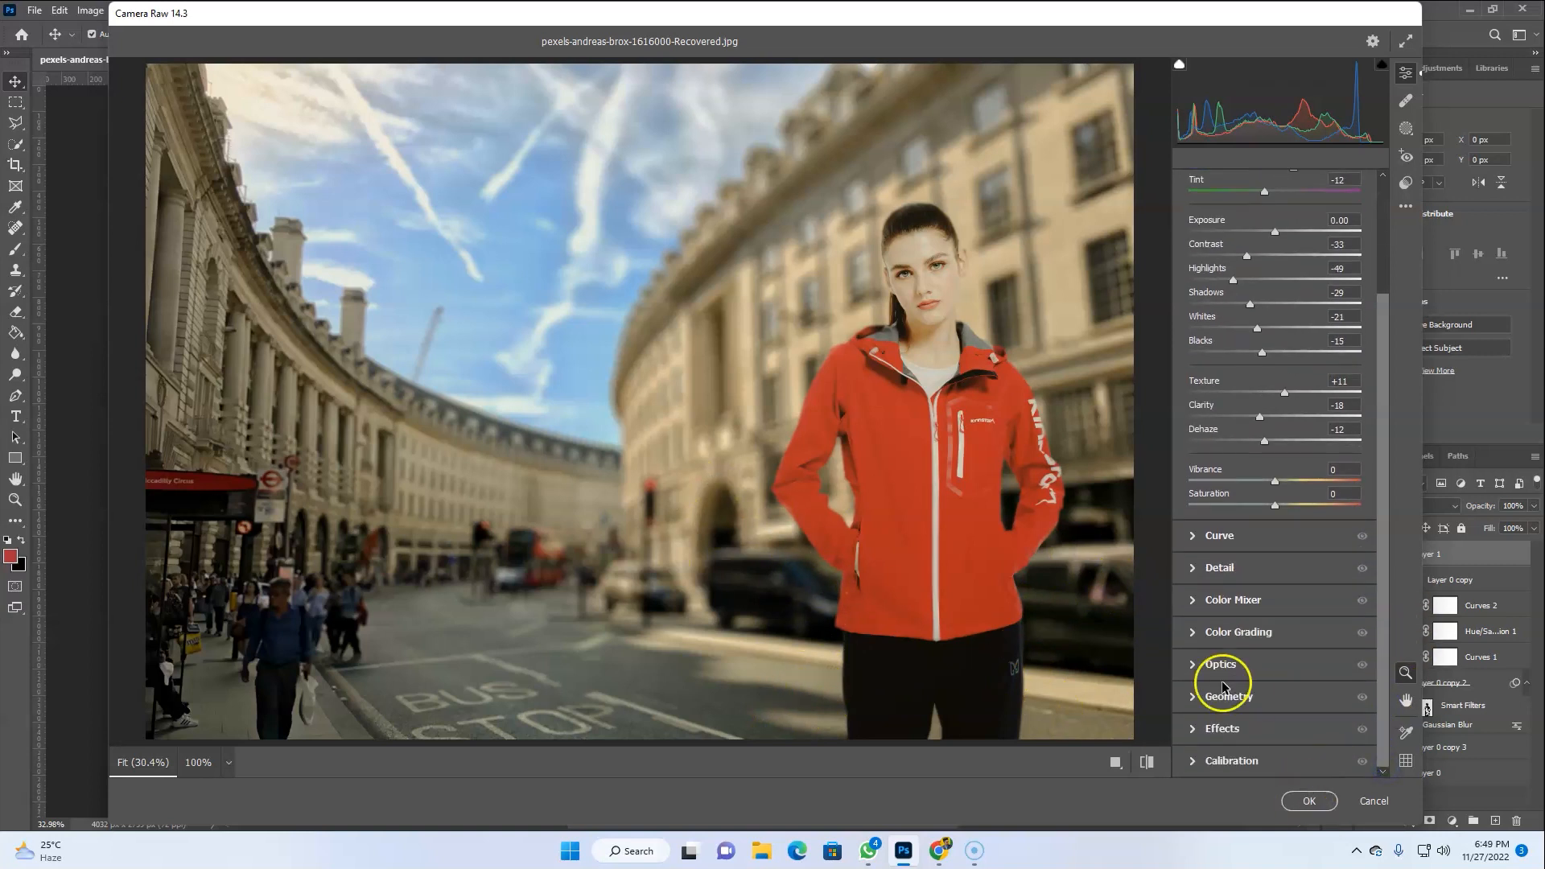
pyautogui.click(1233, 599)
pyautogui.moveTo(1274, 437); pyautogui.dragTo(1240, 439)
pyautogui.click(1243, 403)
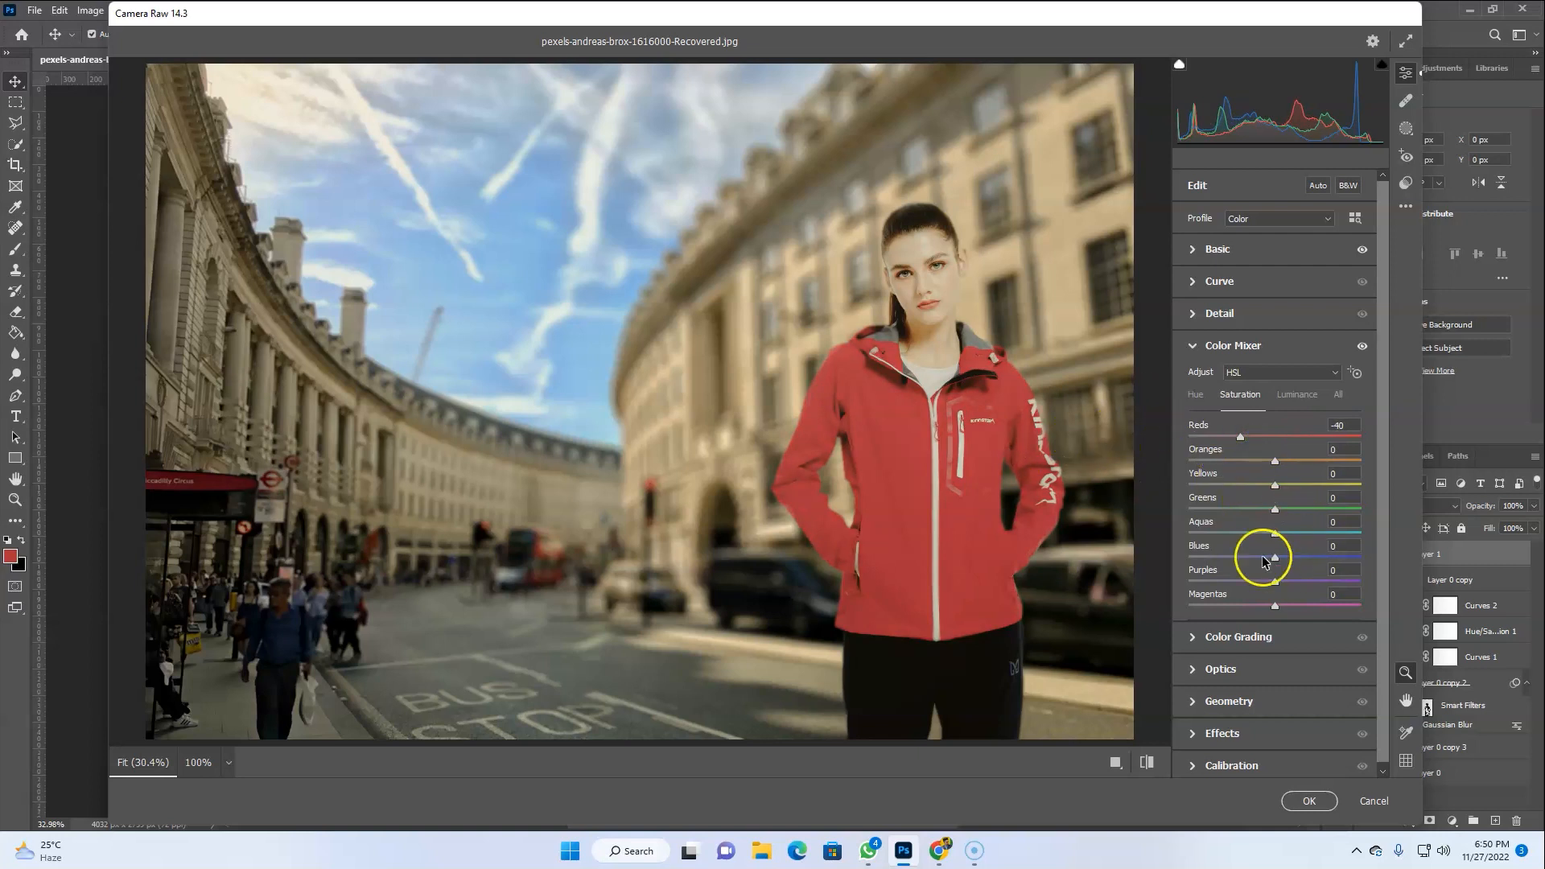
pyautogui.moveTo(1274, 484); pyautogui.dragTo(1253, 486)
pyautogui.click(1274, 537)
pyautogui.moveTo(1269, 557); pyautogui.dragTo(1309, 560)
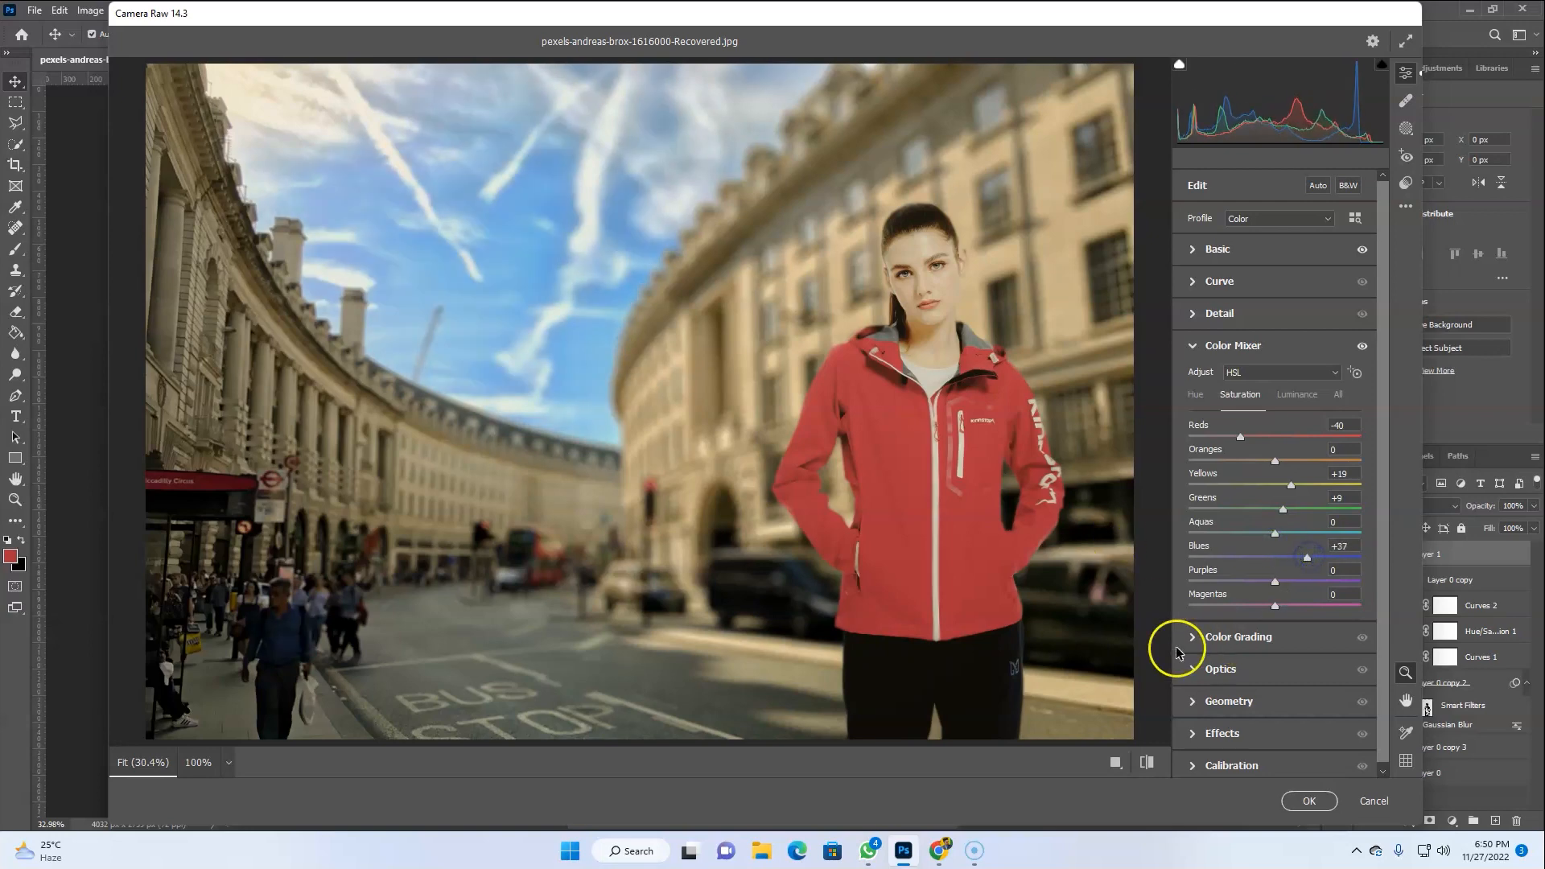
pyautogui.click(1309, 800)
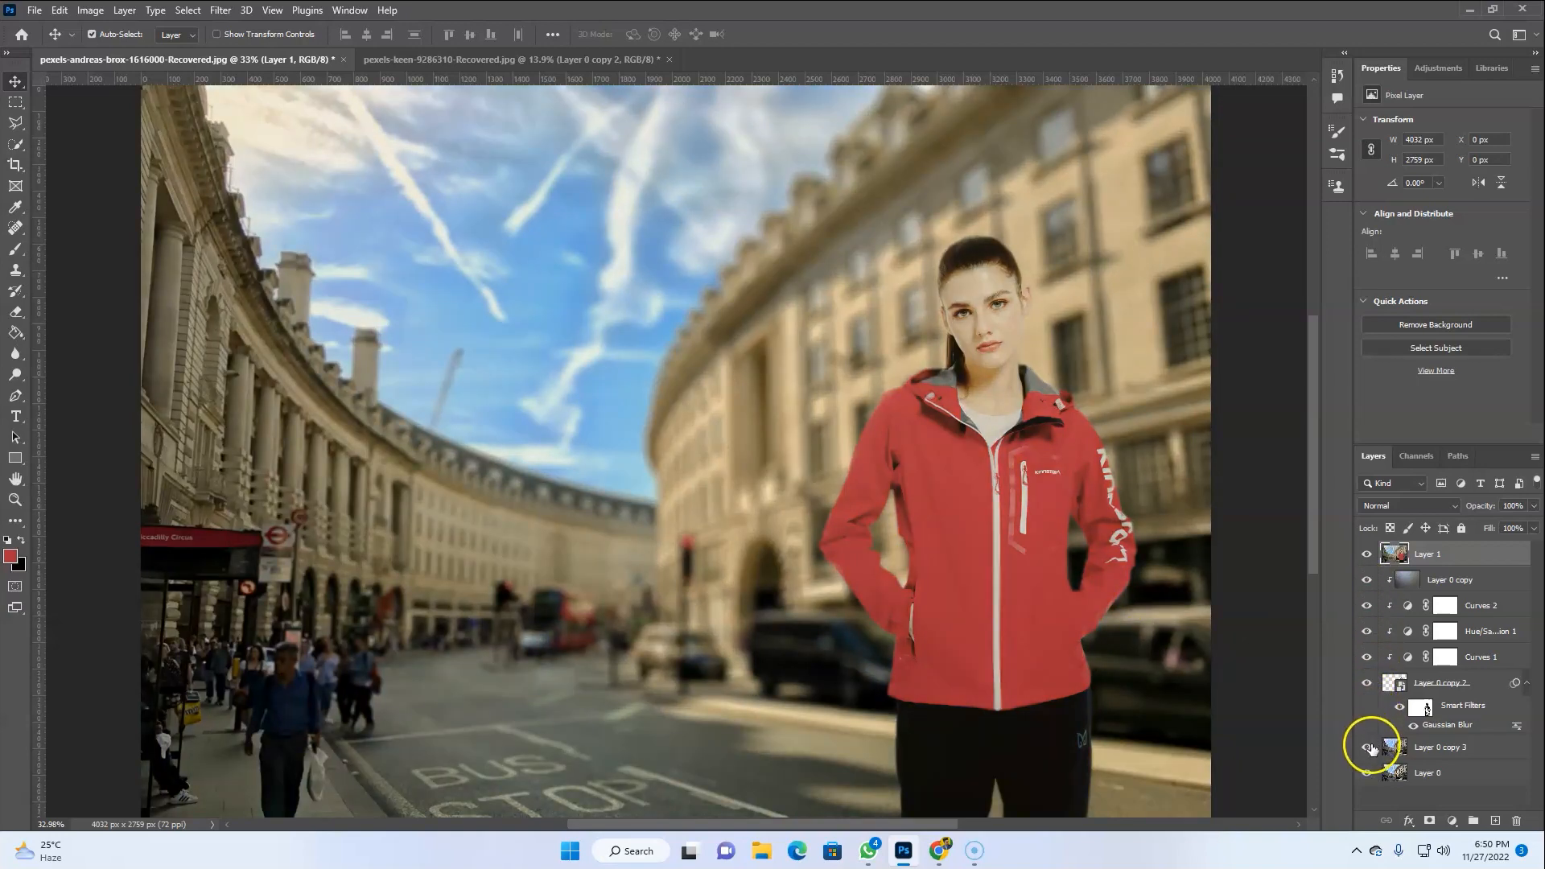
# Hide the layers beneath the stamped layer and toggle the stamped layer's visibility to compare before and after the grade
pyautogui.moveTo(1368, 748); pyautogui.dragTo(1361, 580)
pyautogui.click(1366, 553)
pyautogui.click(1366, 553)
pyautogui.click(1366, 554)
pyautogui.click(1366, 554)
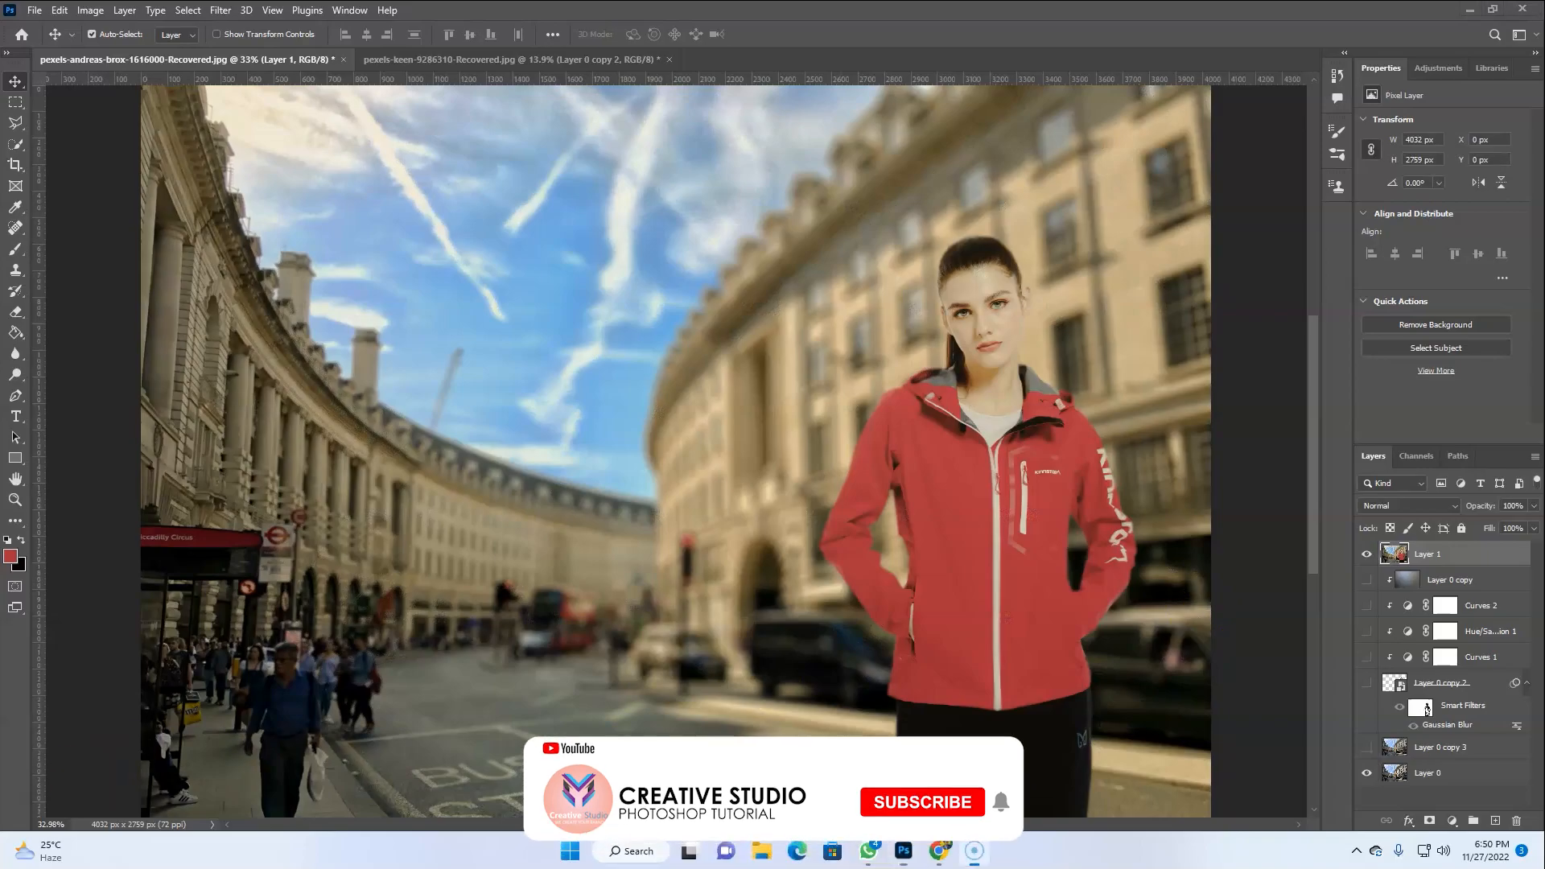